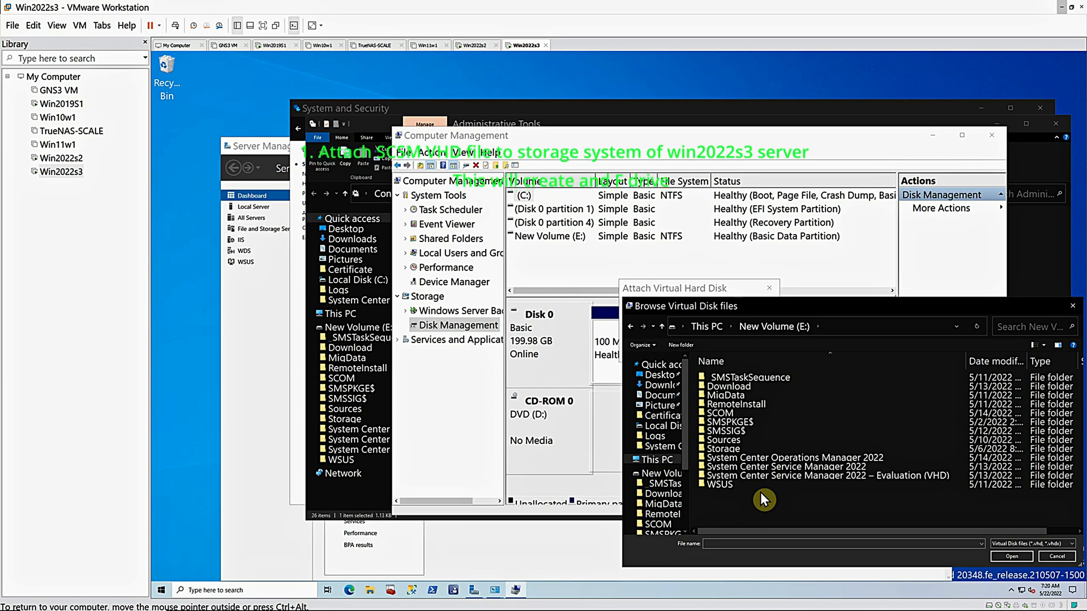
double_click(757, 468)
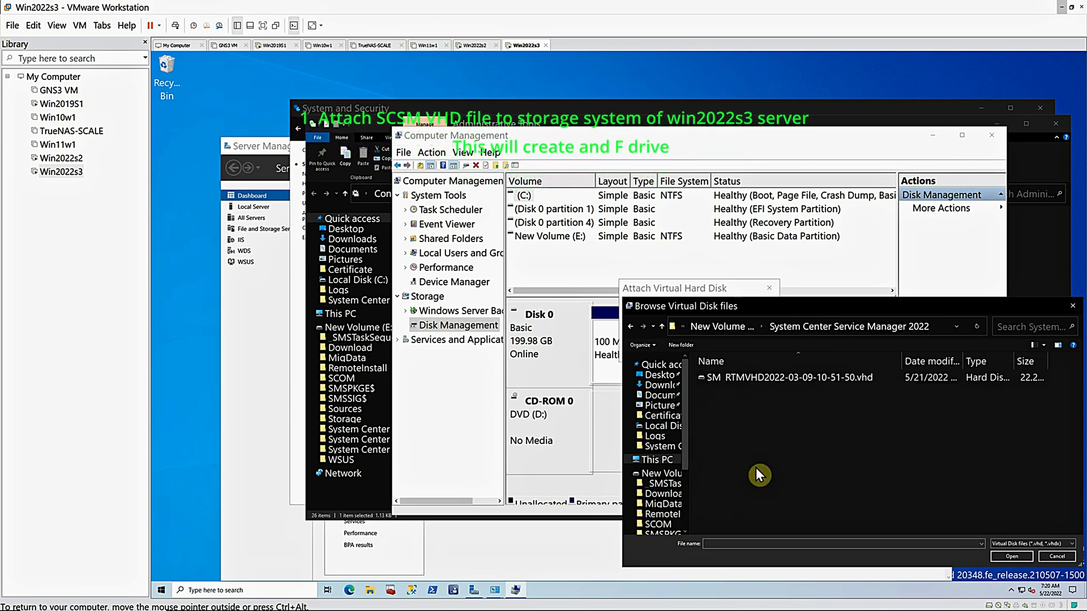
click(773, 377)
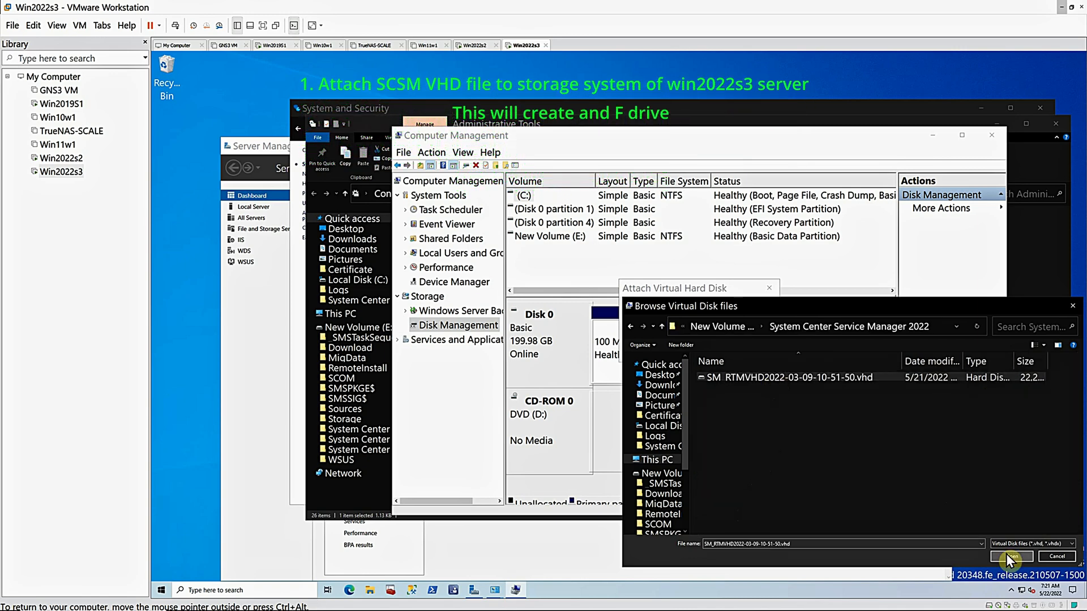
click(1010, 556)
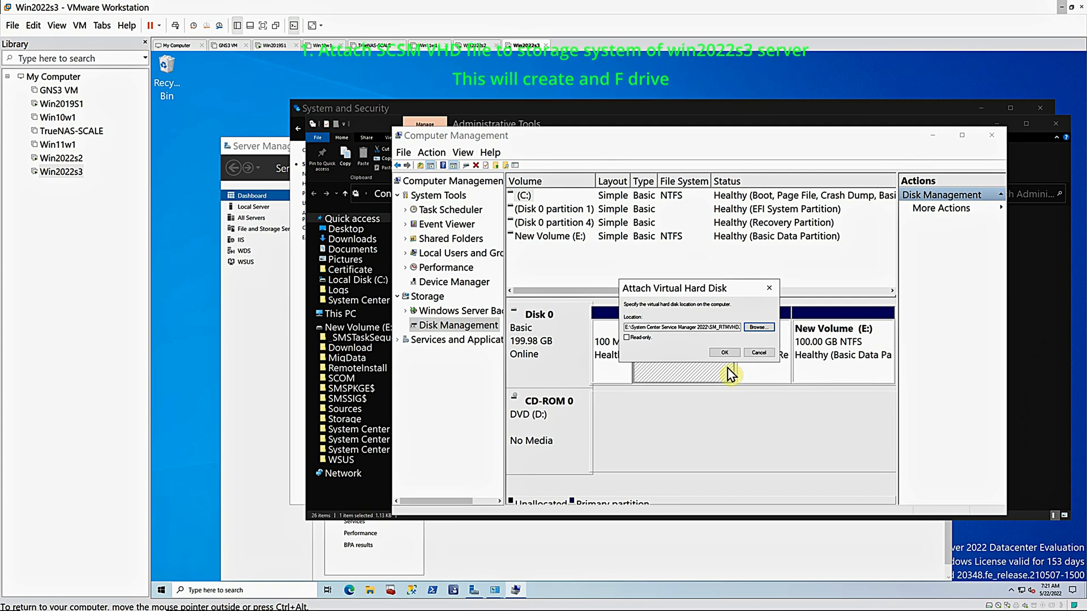
click(725, 352)
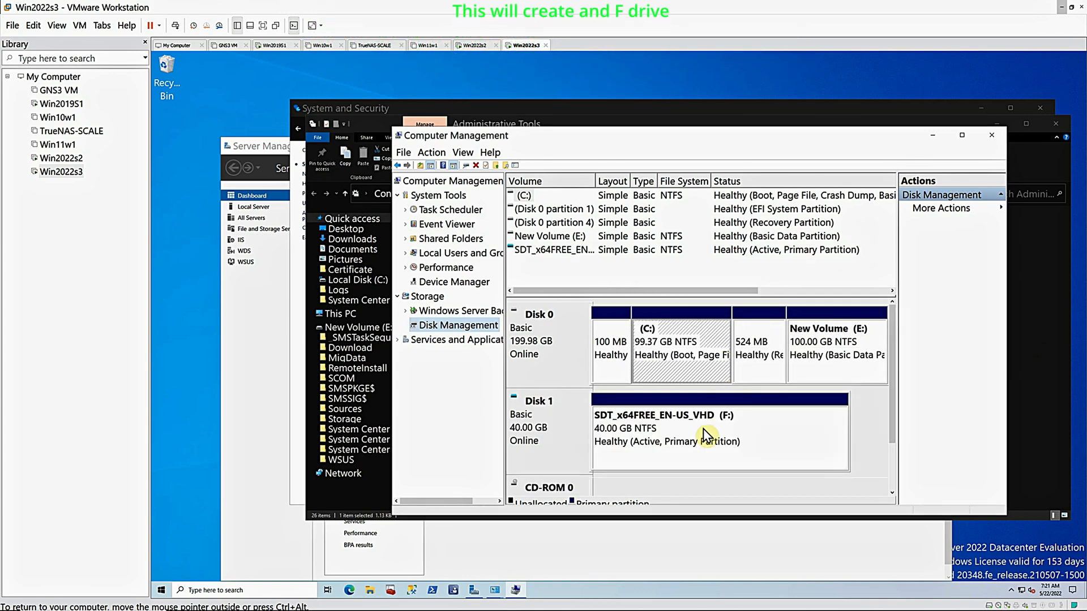
Browse to the SM folder on the attached F: drive in File Explorer and view its contents
click(371, 591)
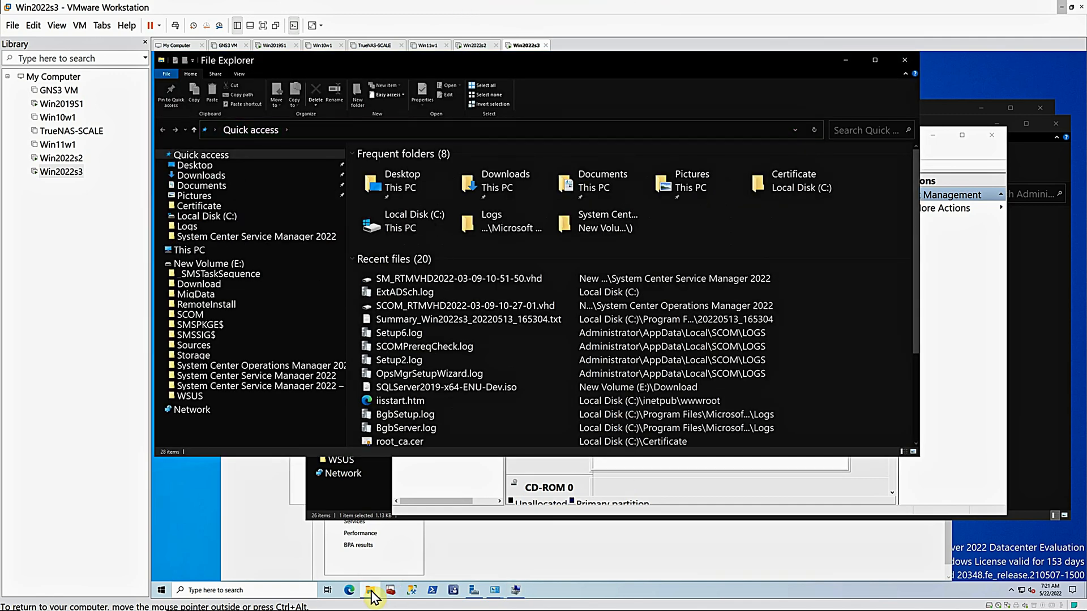
click(210, 251)
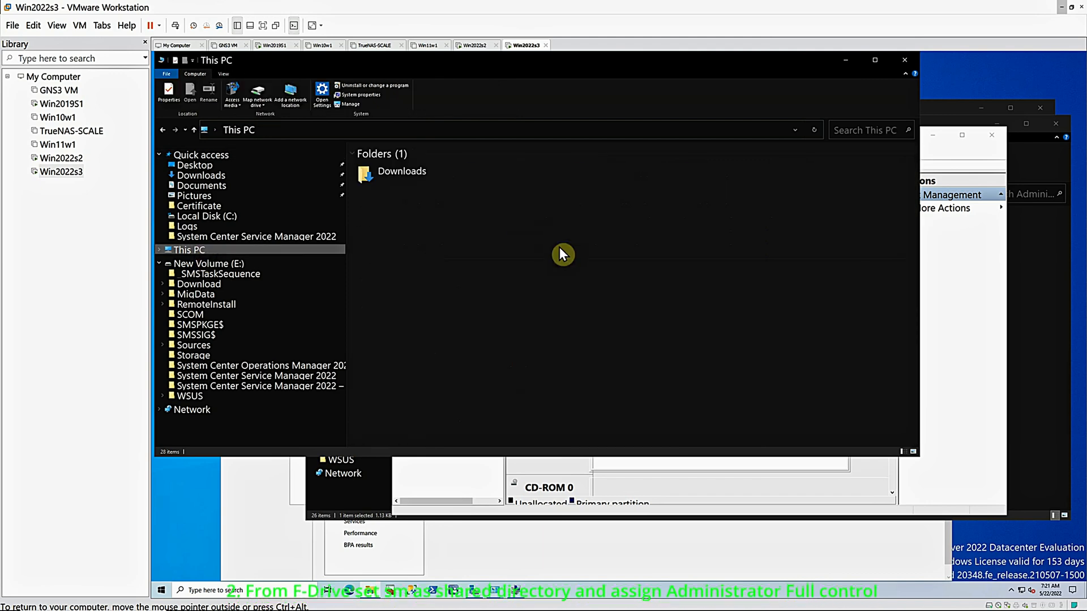
double_click(723, 265)
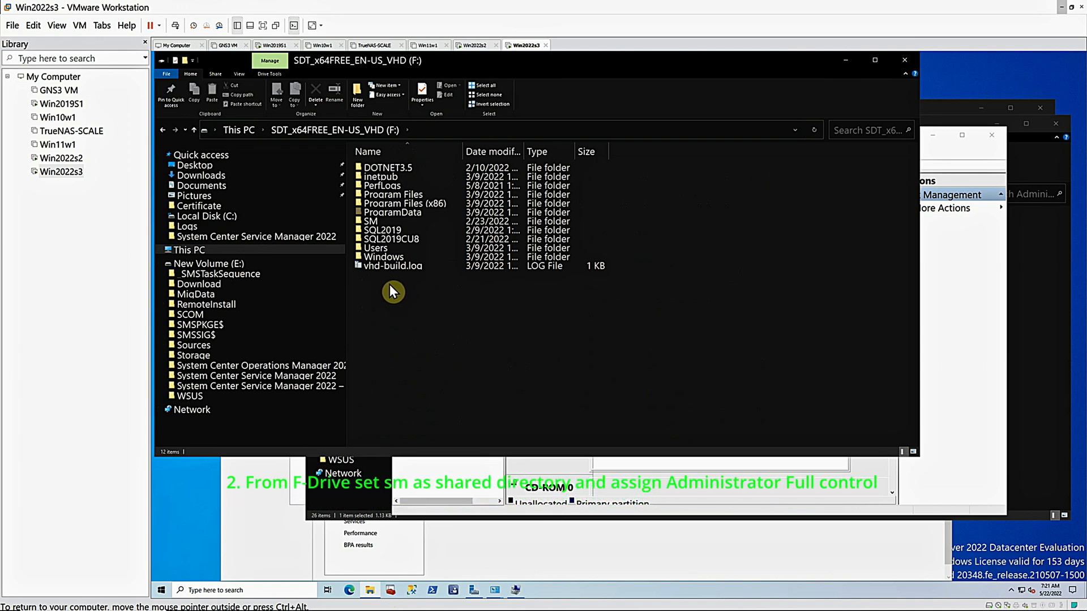
double_click(368, 223)
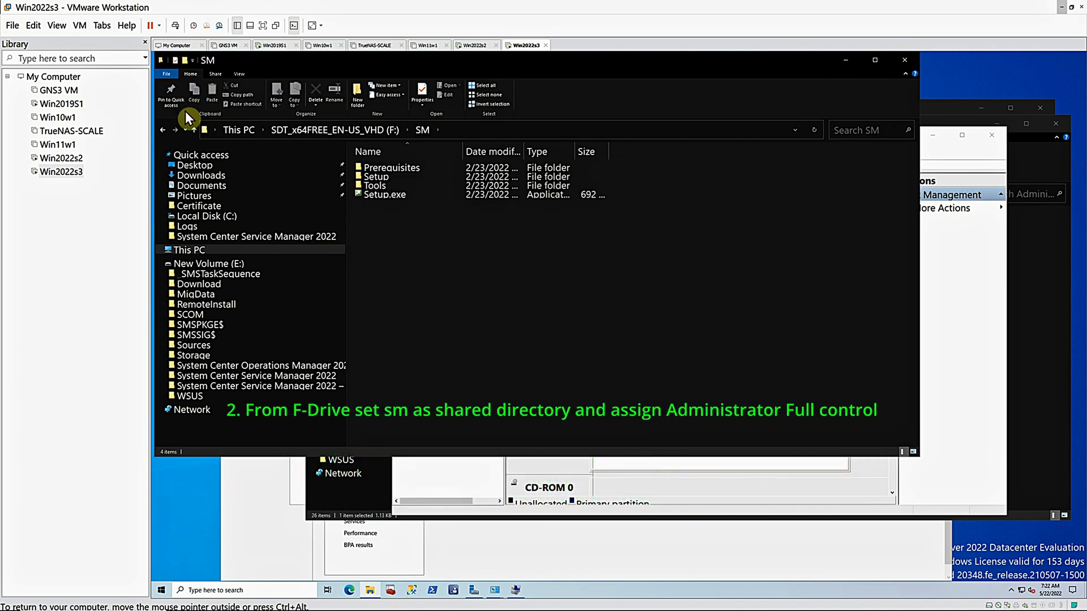
Share the F: drive's SM folder on the network with its existing people, leaving the previously shared subfolders' settings unchanged
click(194, 130)
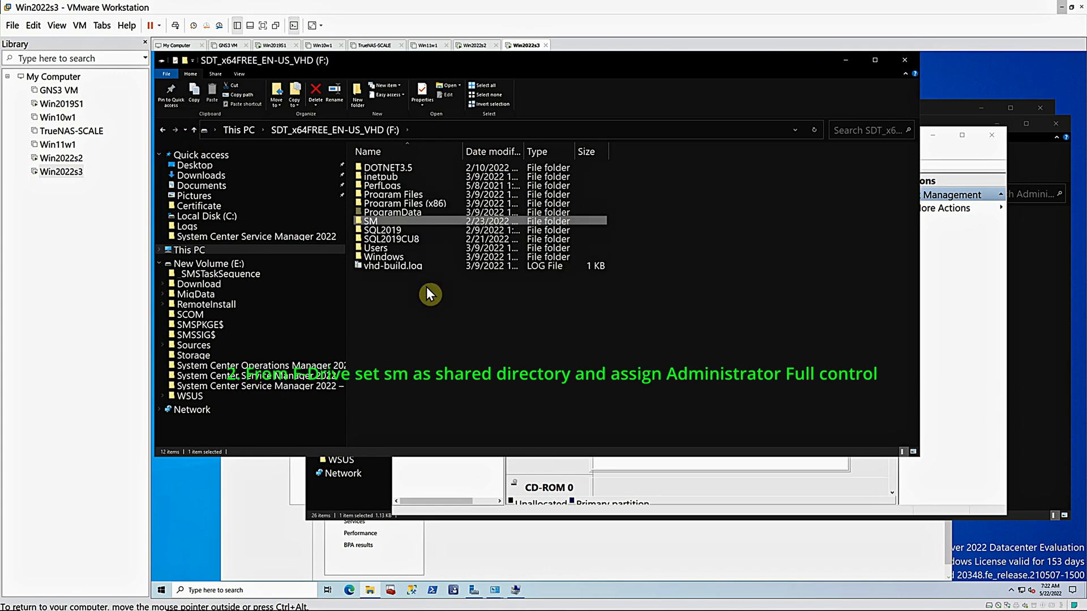
right_click(374, 223)
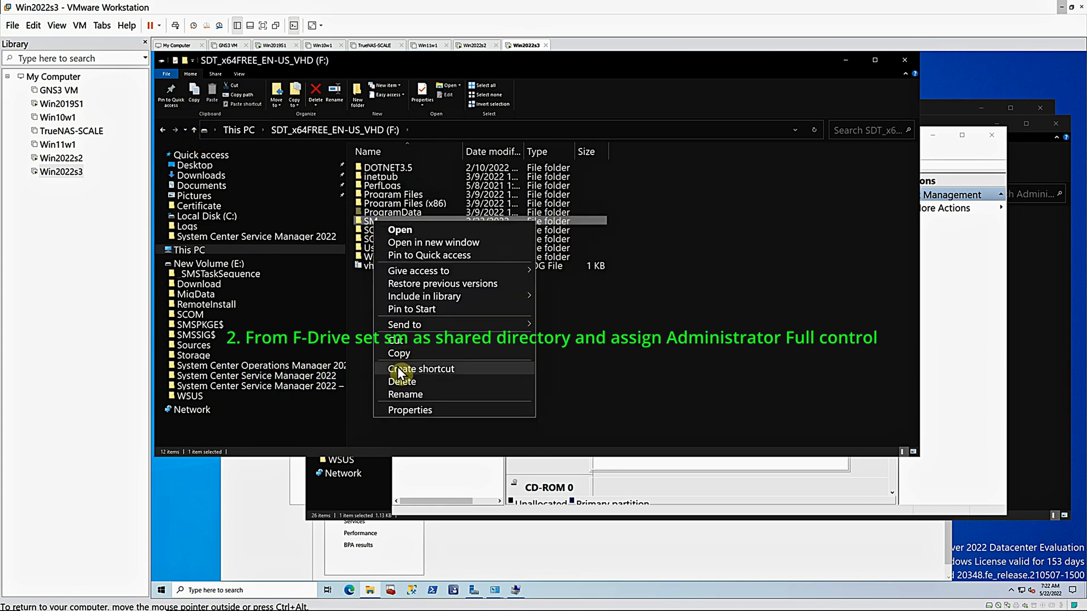
click(411, 409)
click(411, 246)
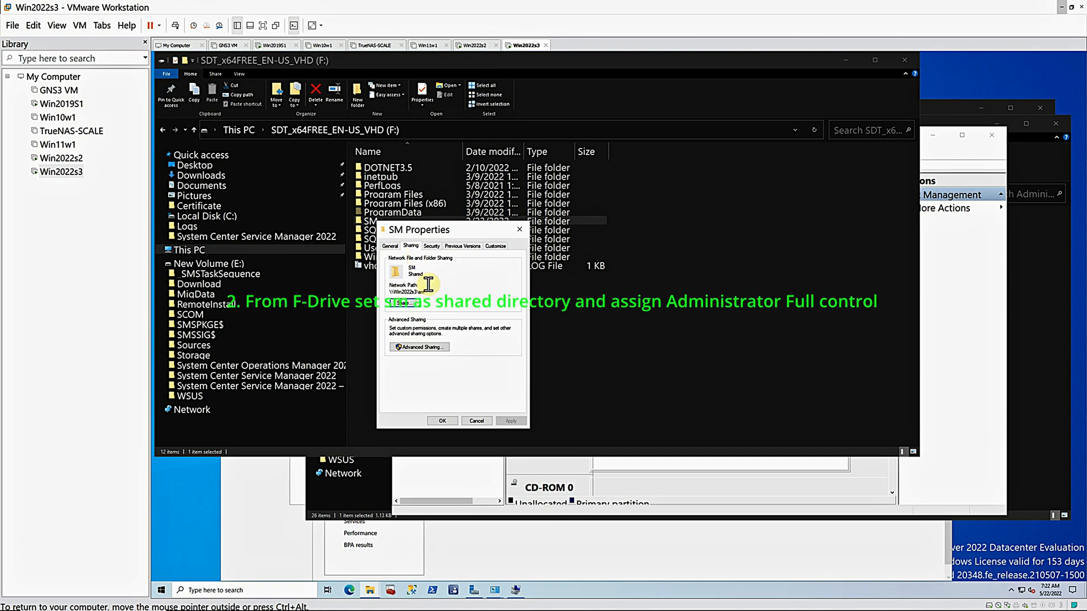
click(404, 304)
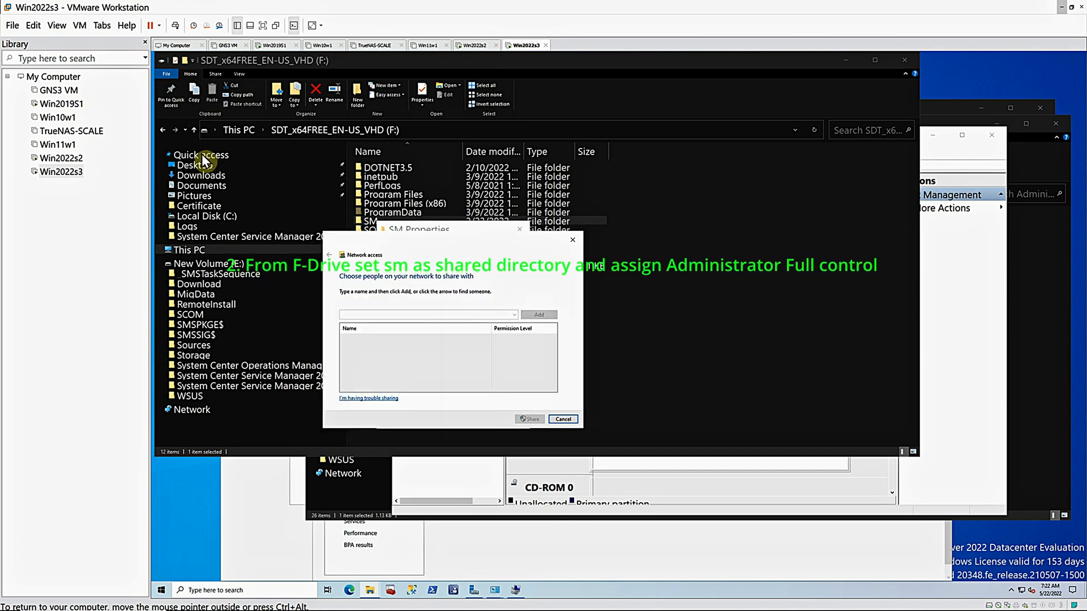
click(530, 419)
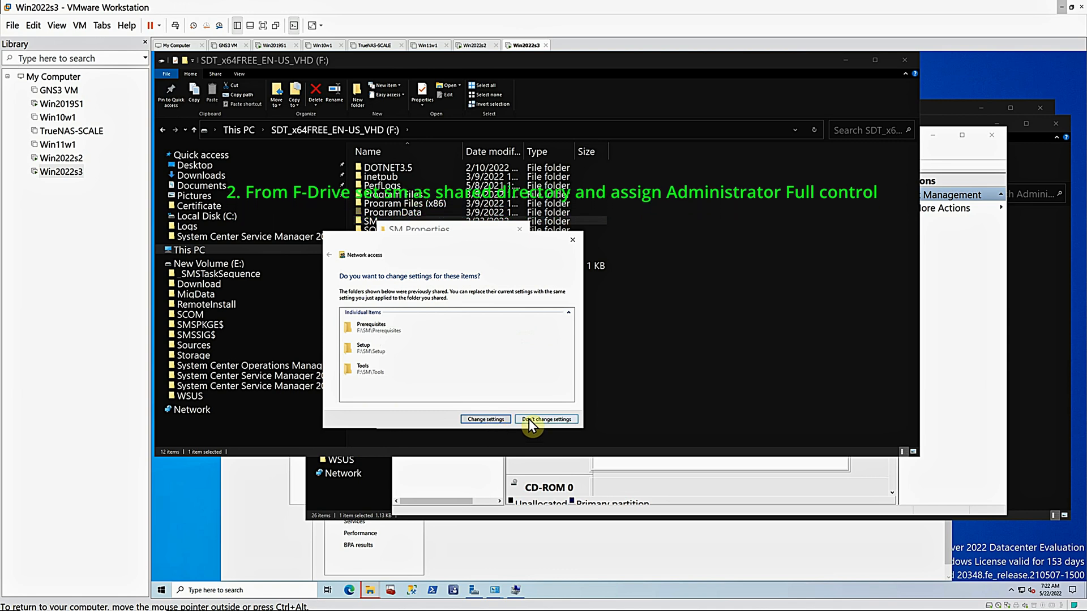
click(529, 419)
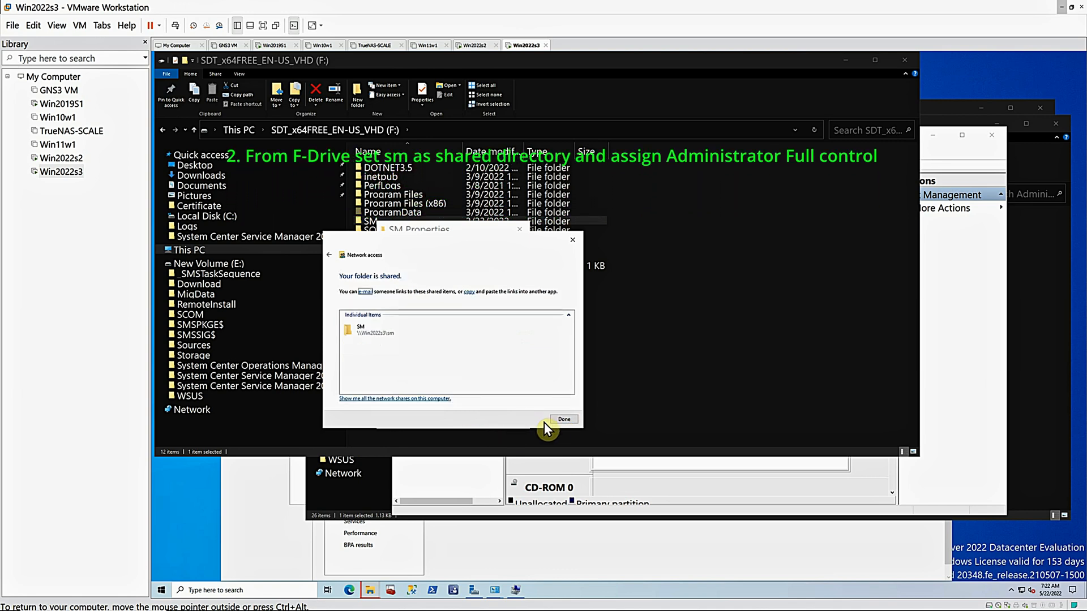
click(564, 419)
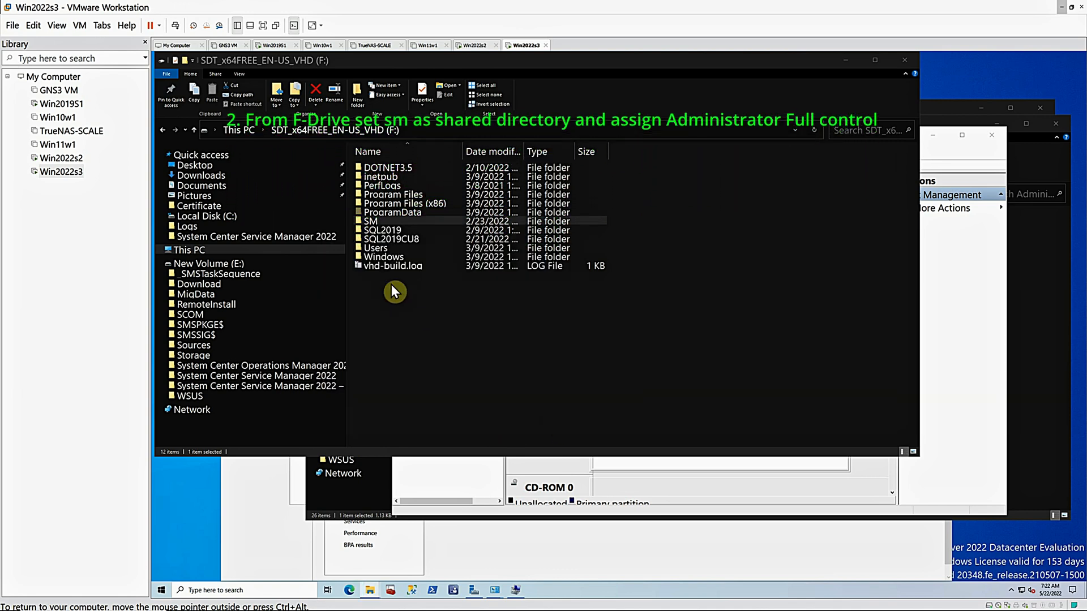
Check the Administrator account's security permissions on the SM folder and close its properties
right_click(368, 222)
click(402, 408)
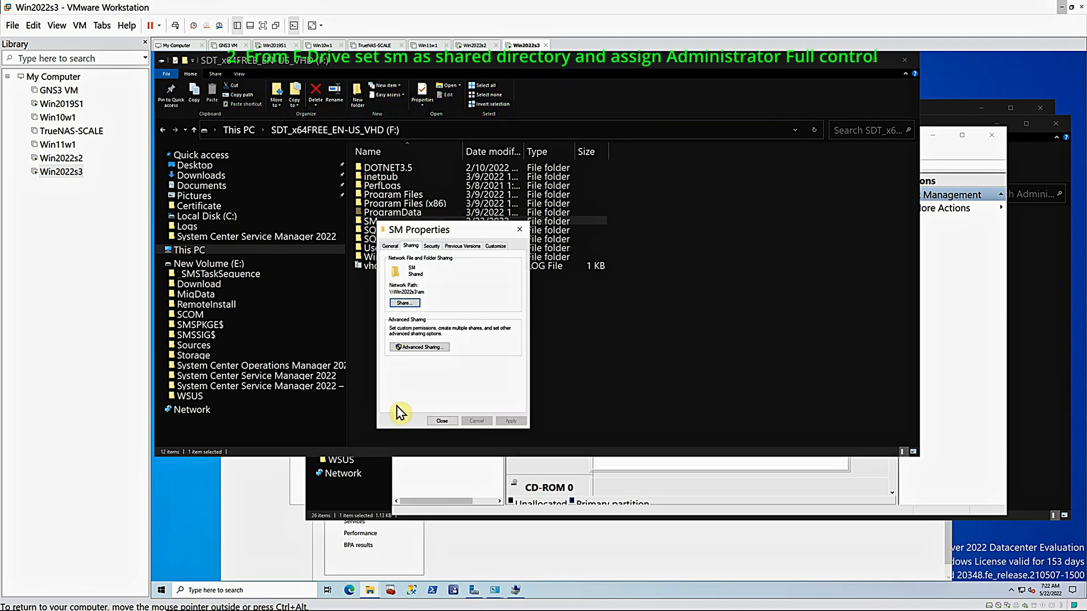
click(432, 246)
click(417, 293)
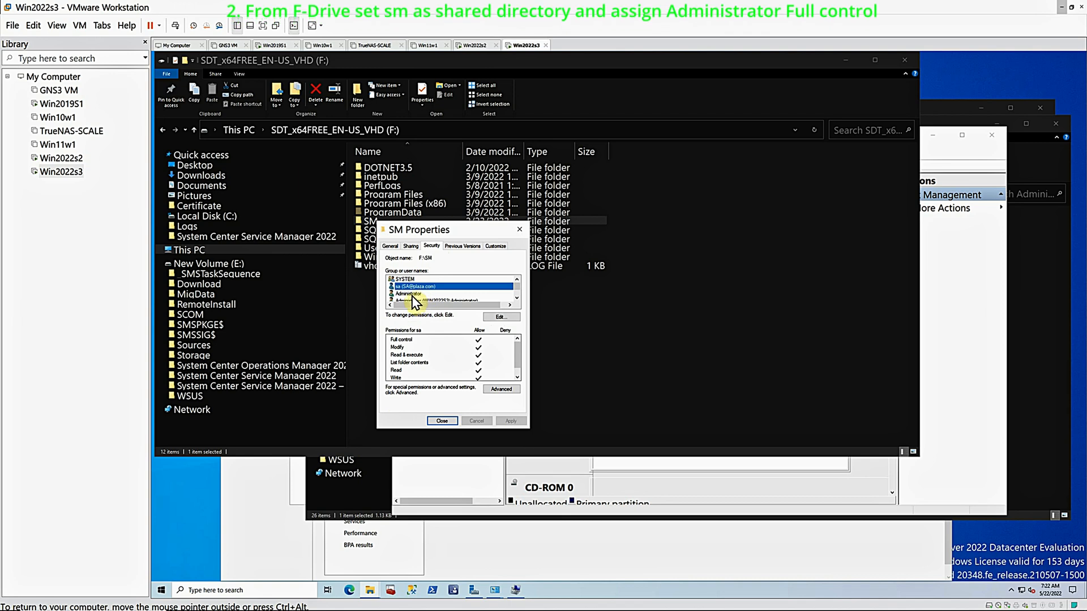
click(517, 298)
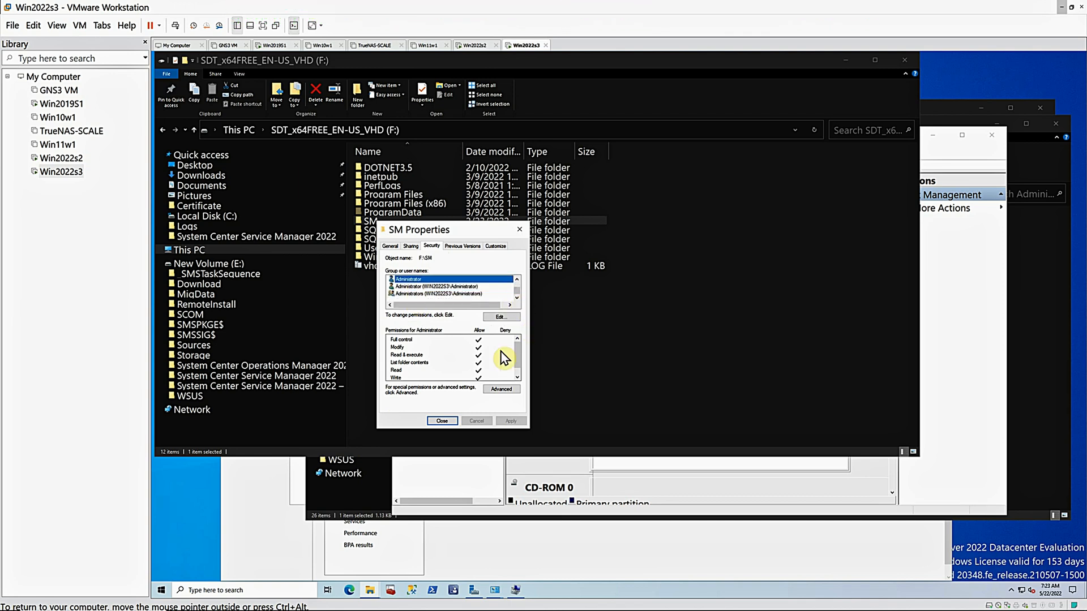
click(444, 421)
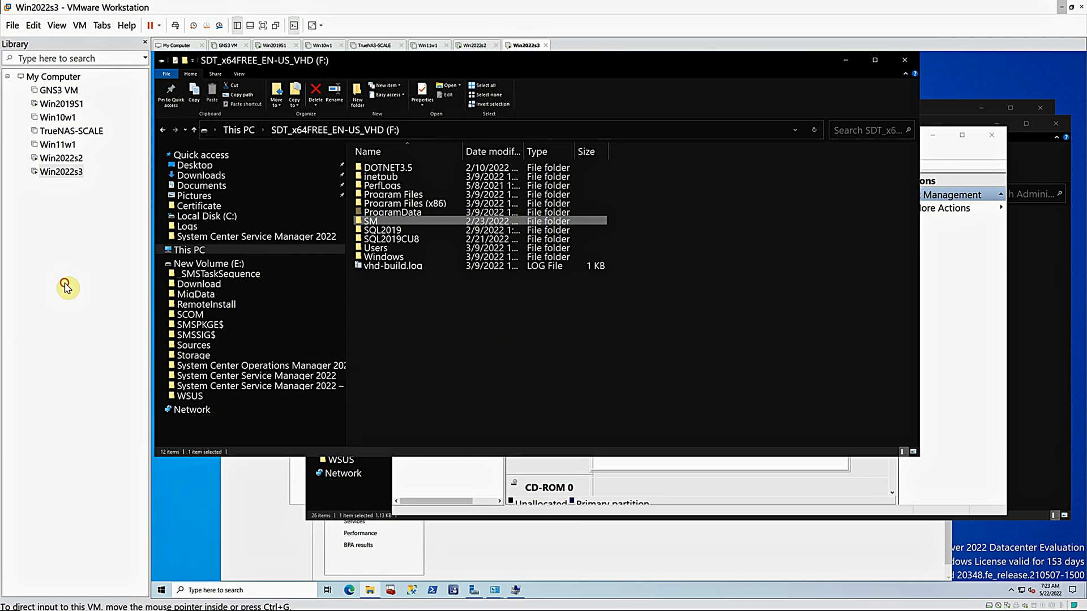
Switch to the Win2019S1 virtual machine, hide the library, and open the sm share on WIN2022S3
click(63, 105)
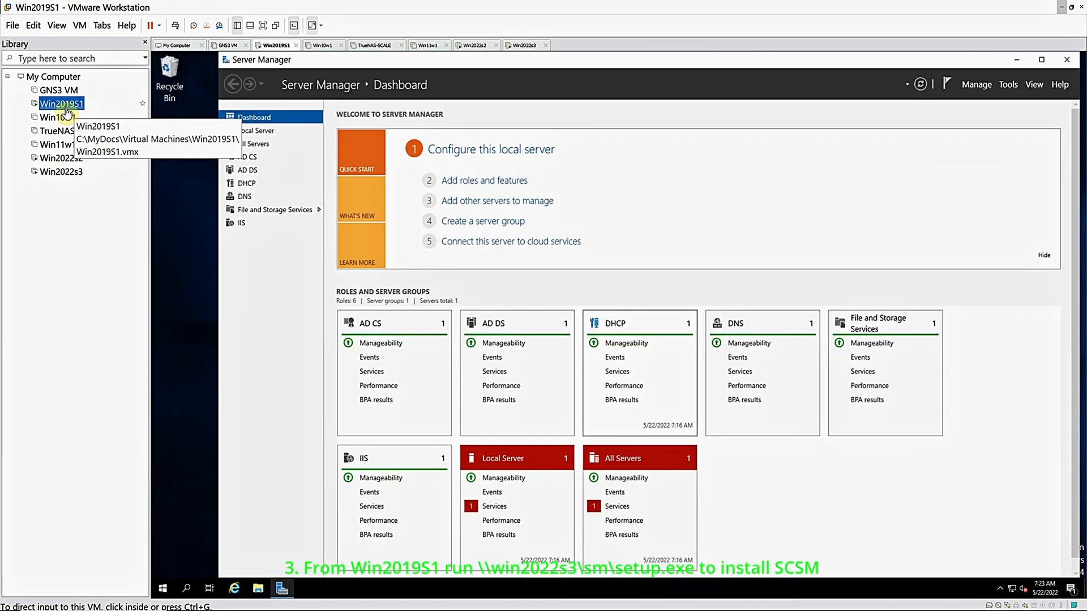
click(145, 43)
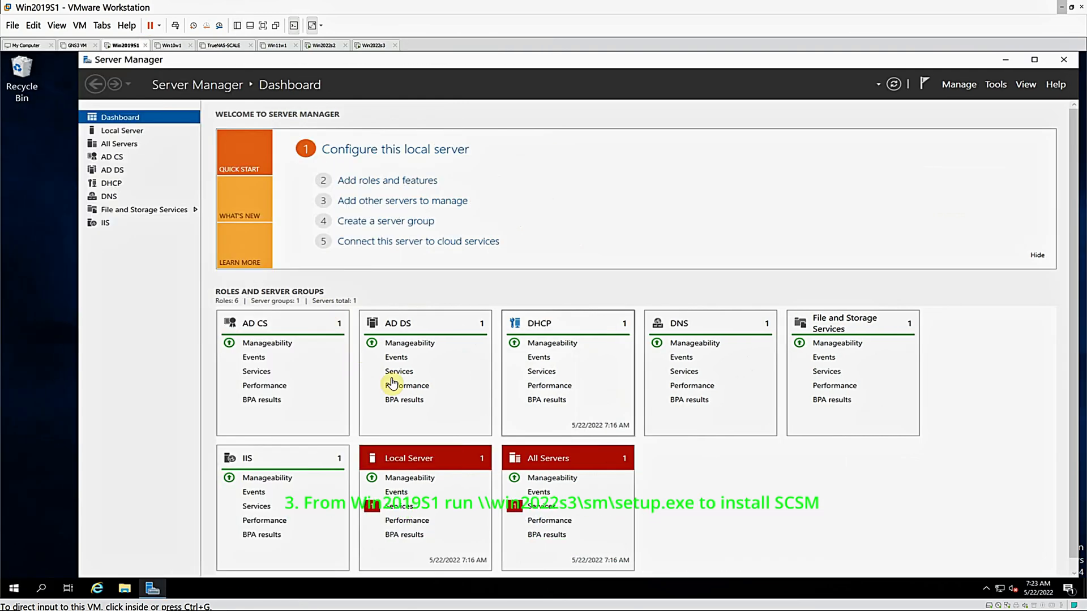
click(124, 590)
click(211, 493)
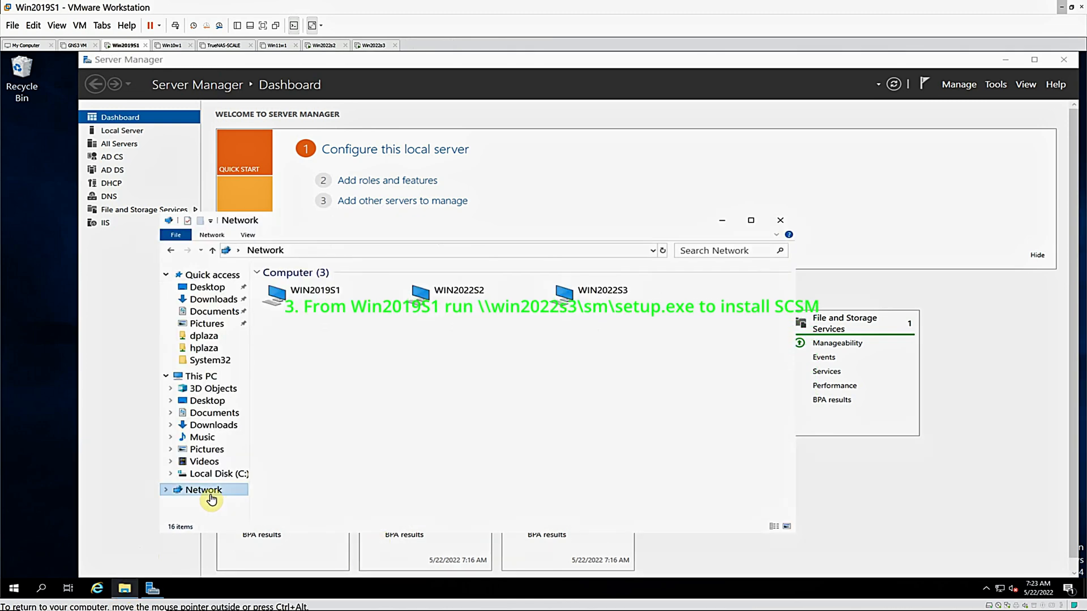
double_click(601, 291)
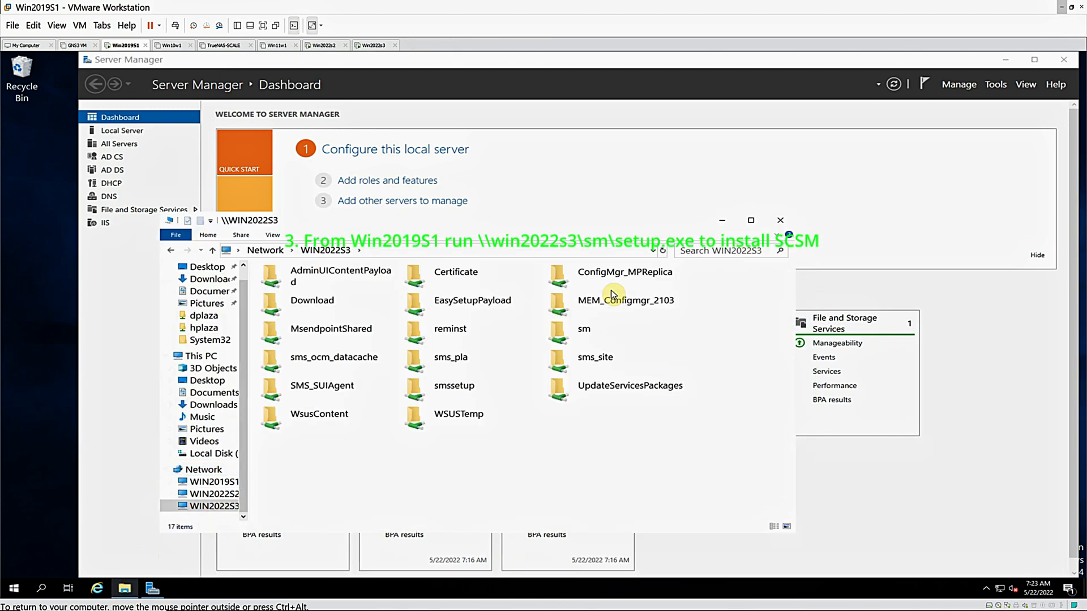
double_click(577, 333)
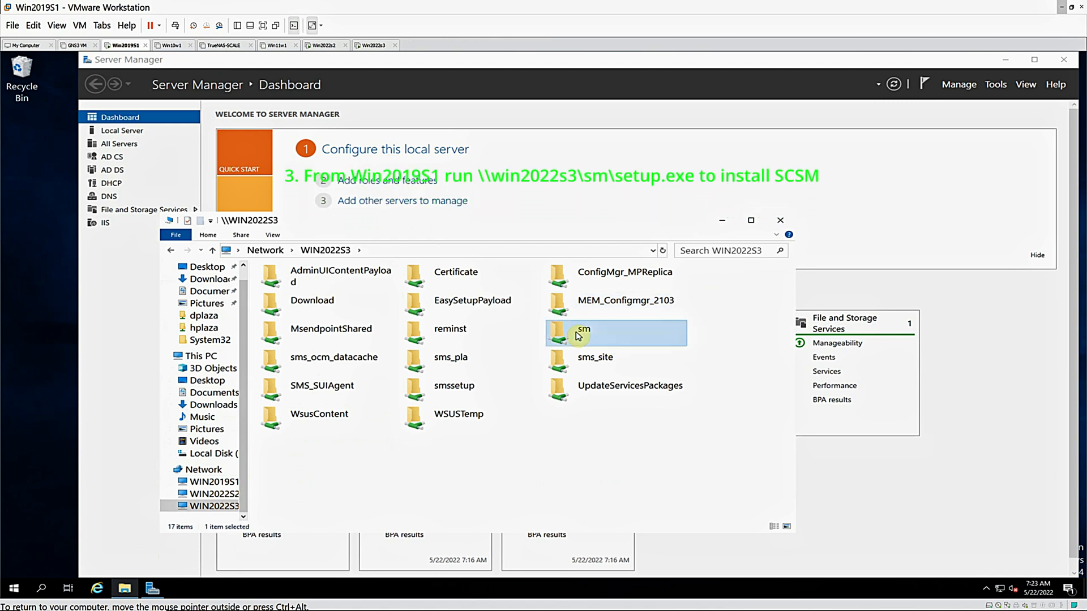
Run Setup.exe from the sm share and start installing the Service Manager management server
double_click(292, 319)
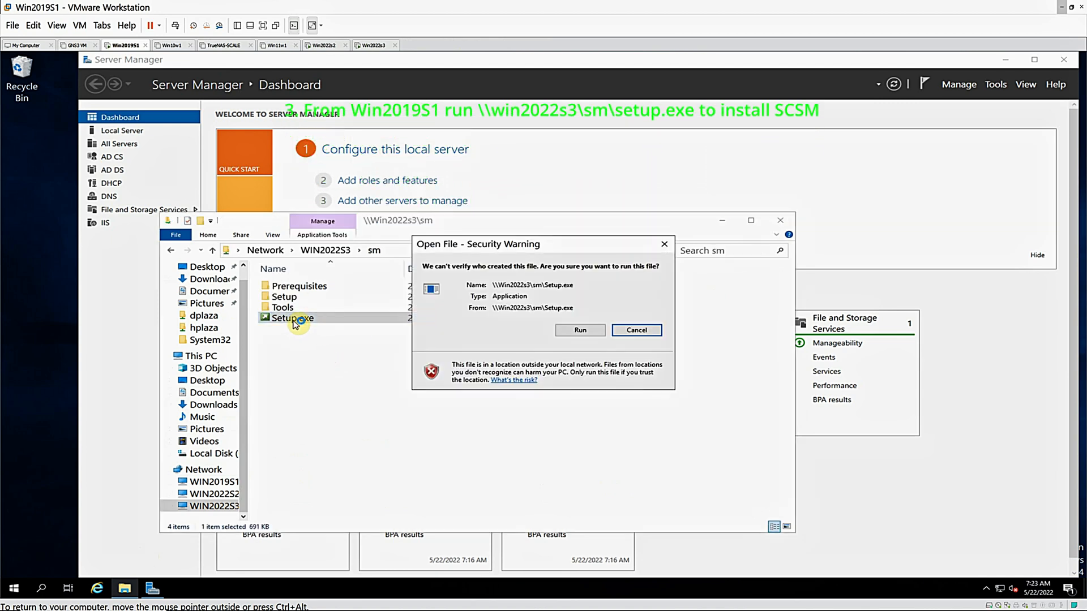
click(580, 331)
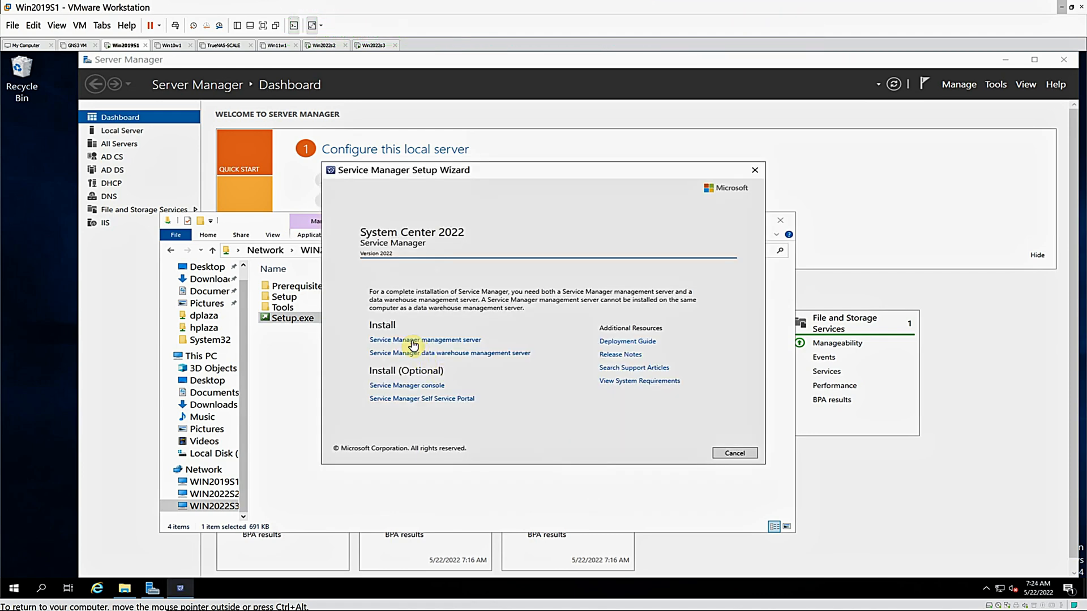
click(413, 341)
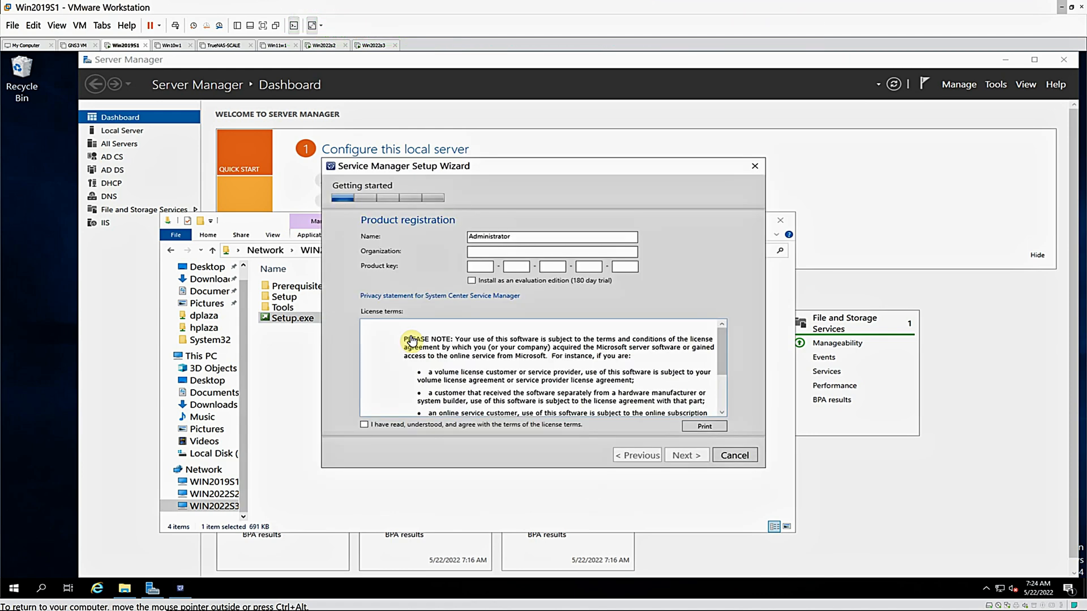
Register the product as a 180-day evaluation edition, accept the license terms, and continue to the prerequisites check
click(471, 280)
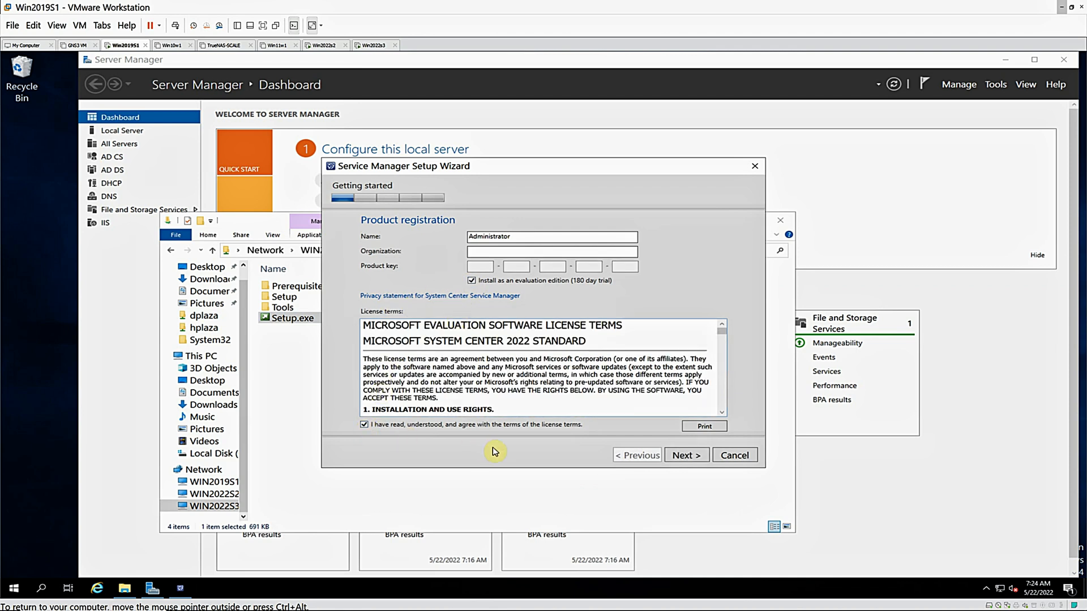
click(684, 460)
click(684, 456)
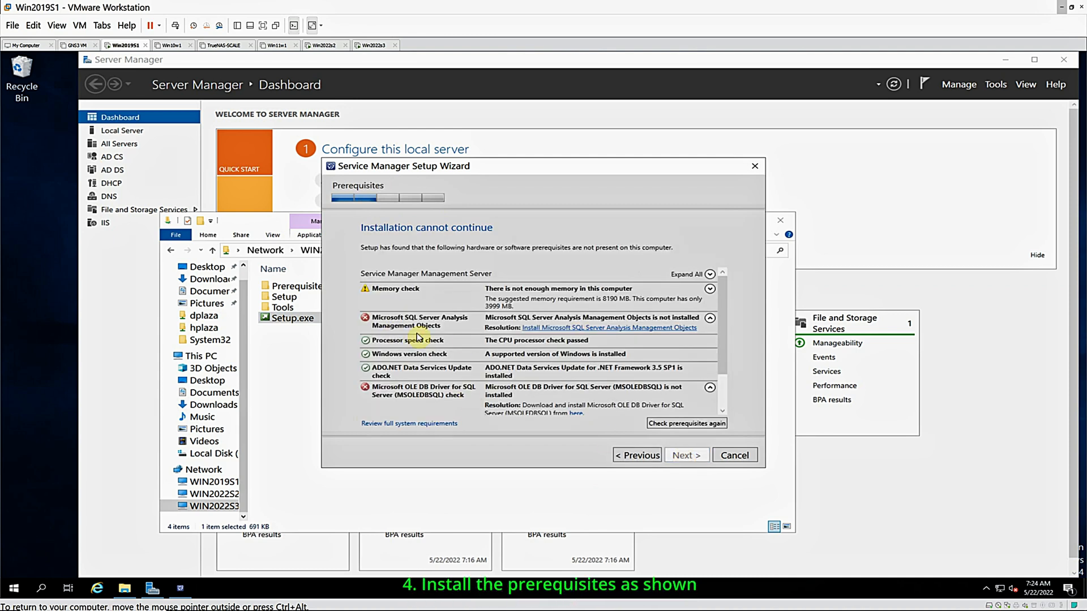
Install the Microsoft SQL Server Analysis Management Objects prerequisite, accepting its license agreement
click(582, 329)
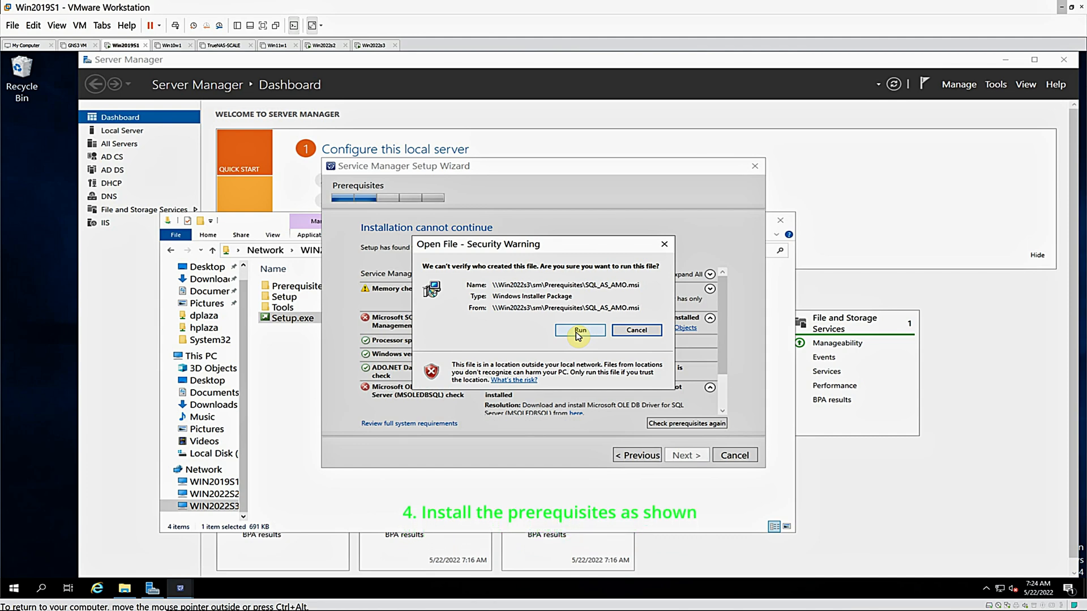
click(578, 332)
click(589, 422)
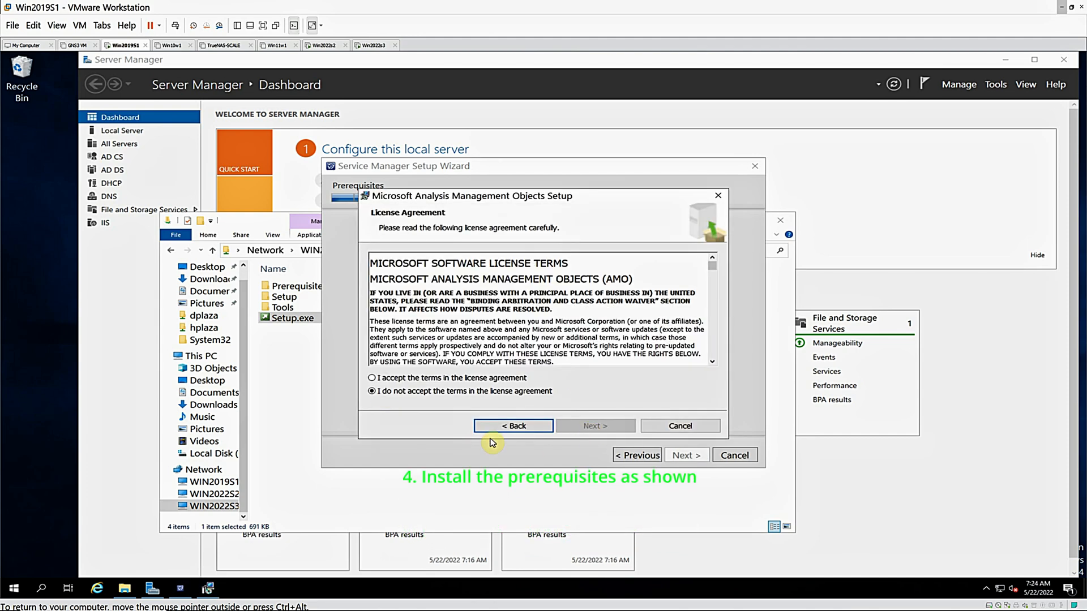
click(372, 378)
click(576, 428)
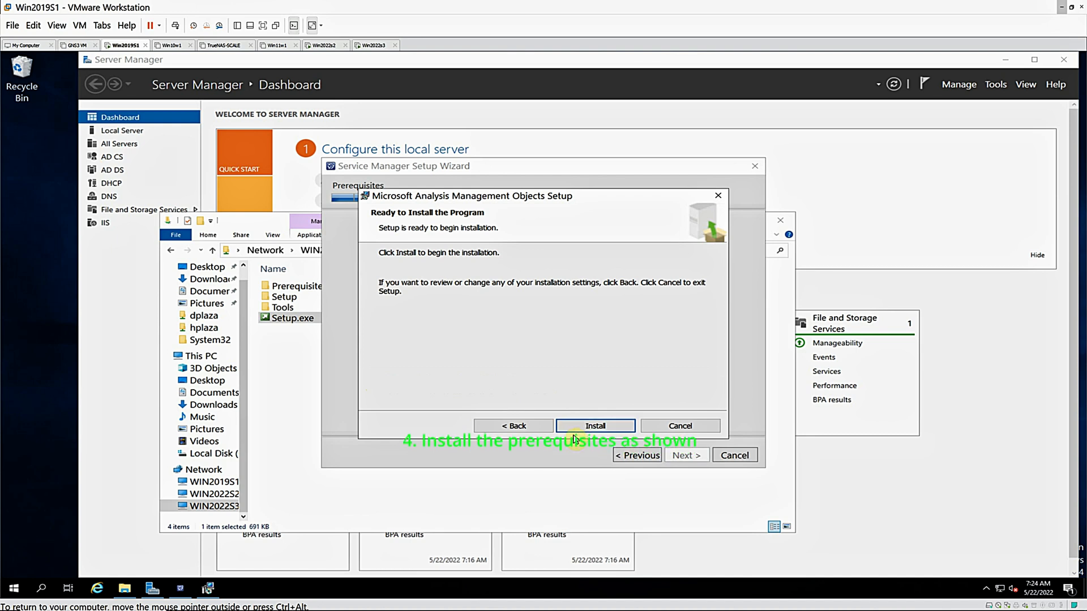
click(577, 426)
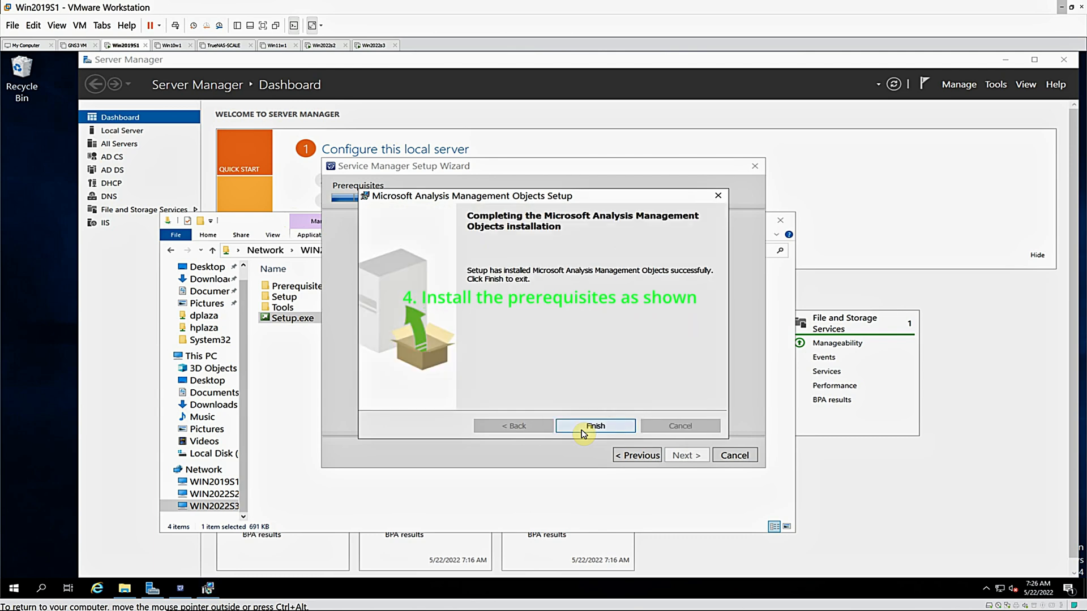
click(584, 434)
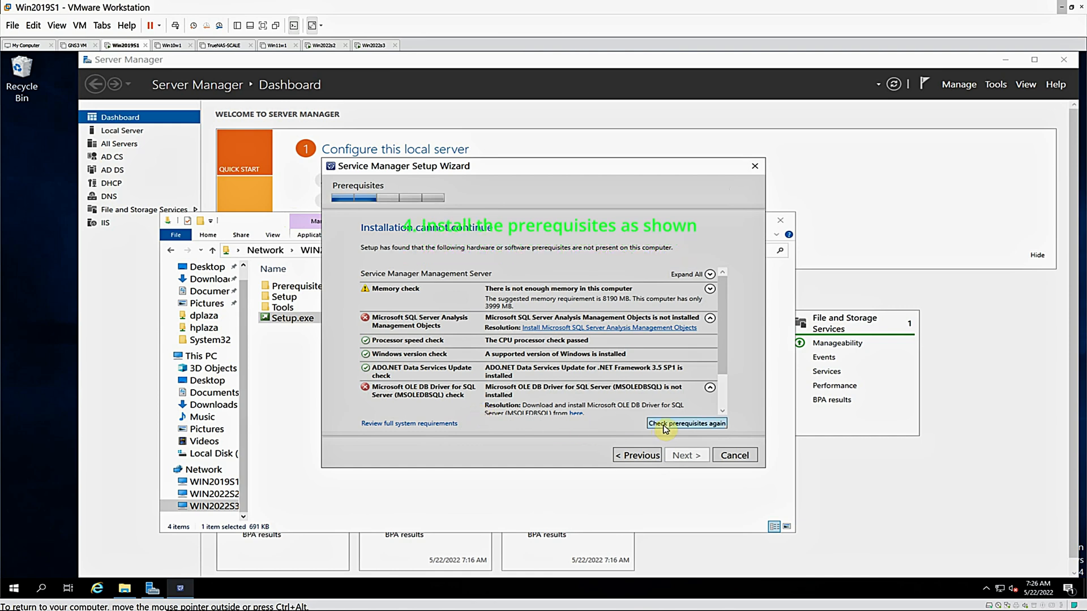
Download both msoledbsql.msi files of Microsoft OLE DB Driver 18 for SQL Server through the prerequisite's resolution link and save the 6.39 MB installer
click(574, 415)
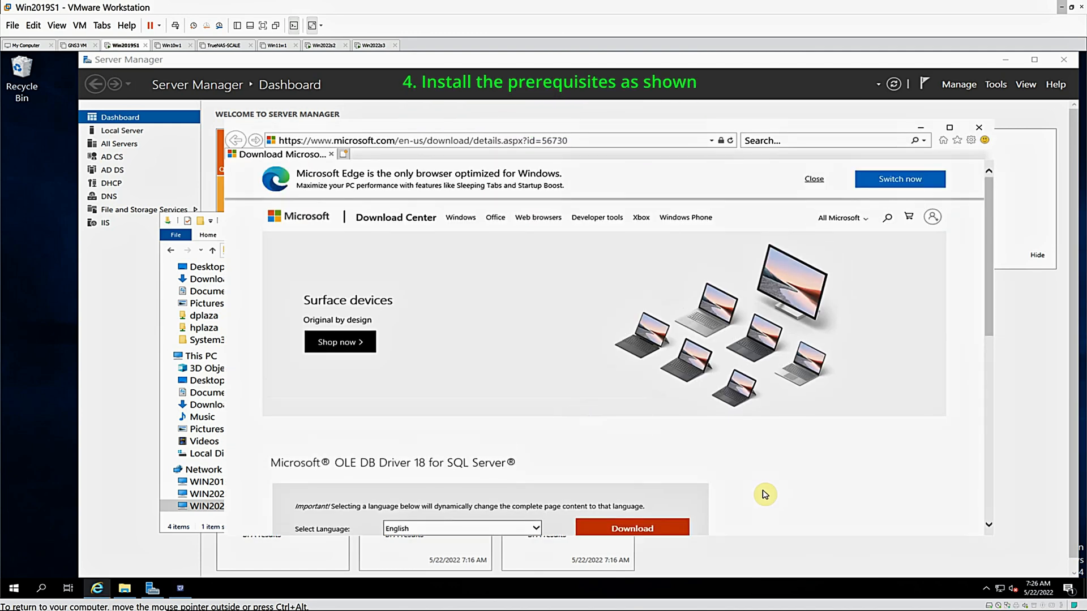
click(641, 531)
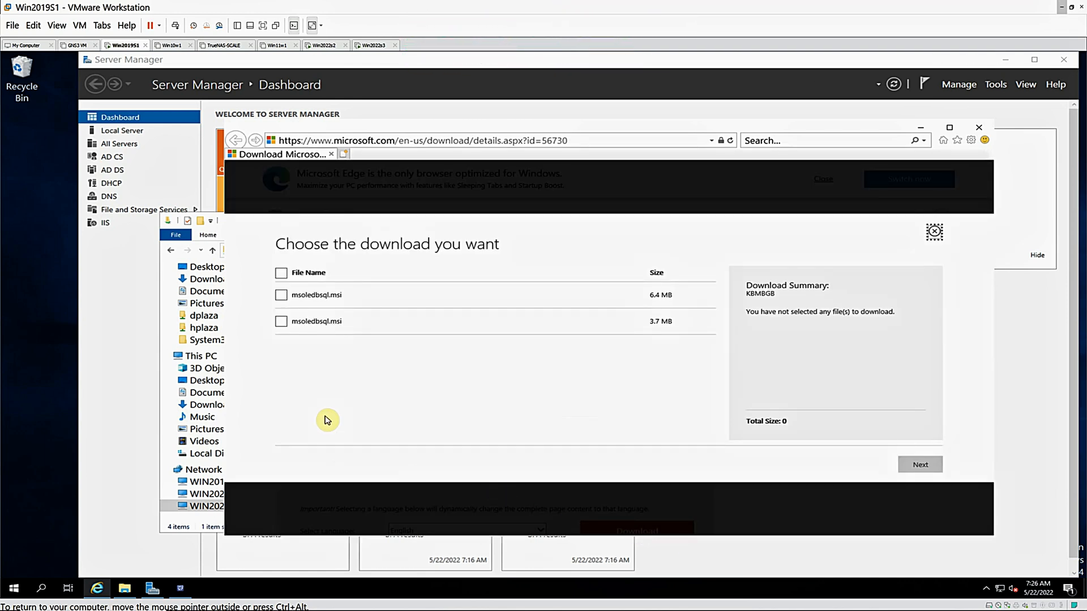
click(282, 274)
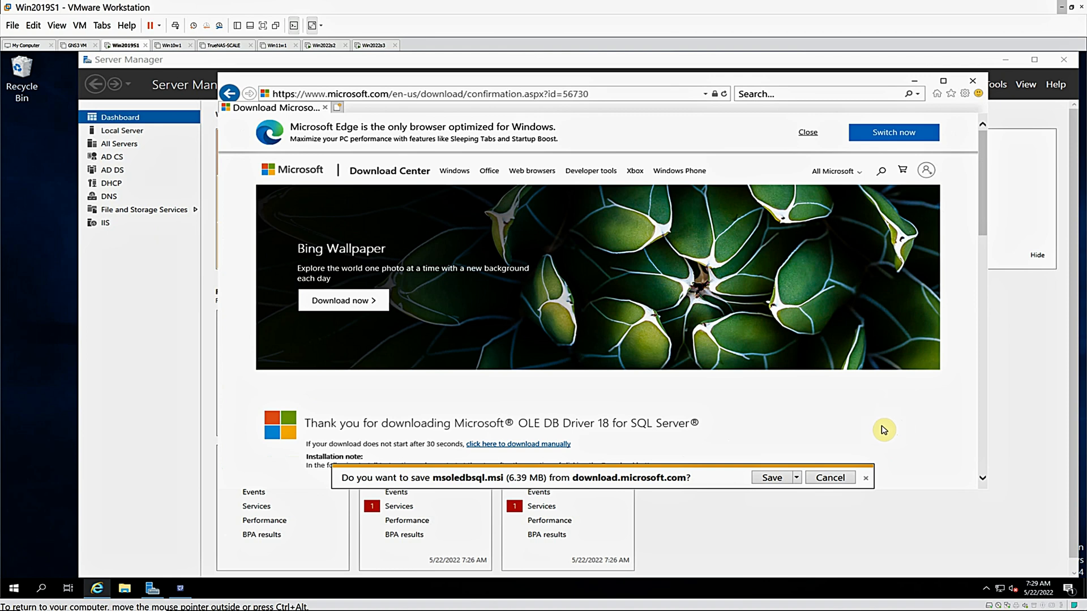
click(771, 479)
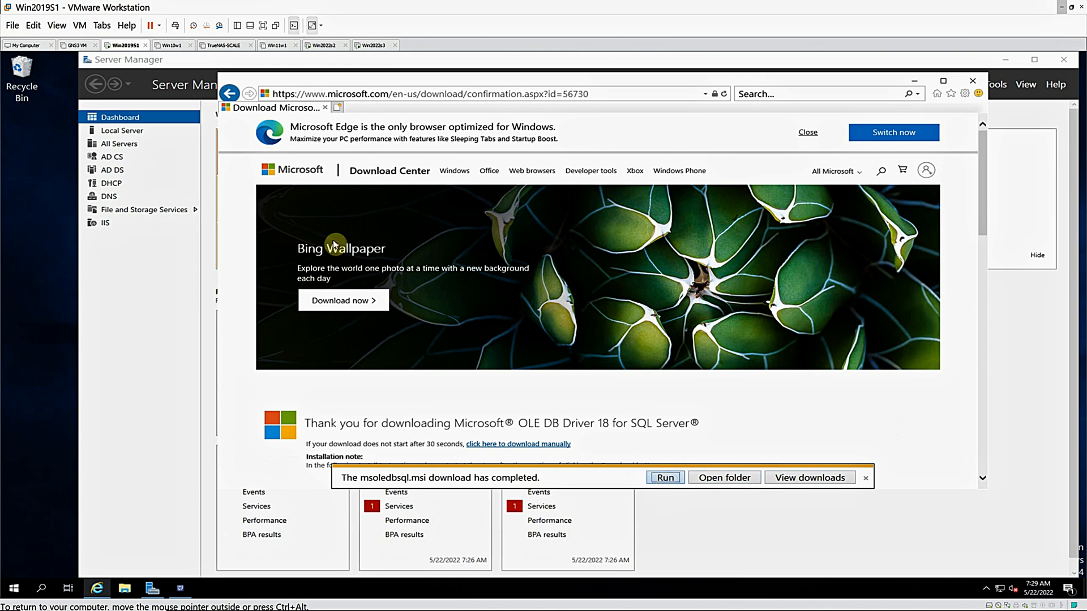
Run the downloaded msoledbsql.msi and install the OLE DB Driver for SQL Server, accepting the license terms and keeping the default feature selection
click(666, 479)
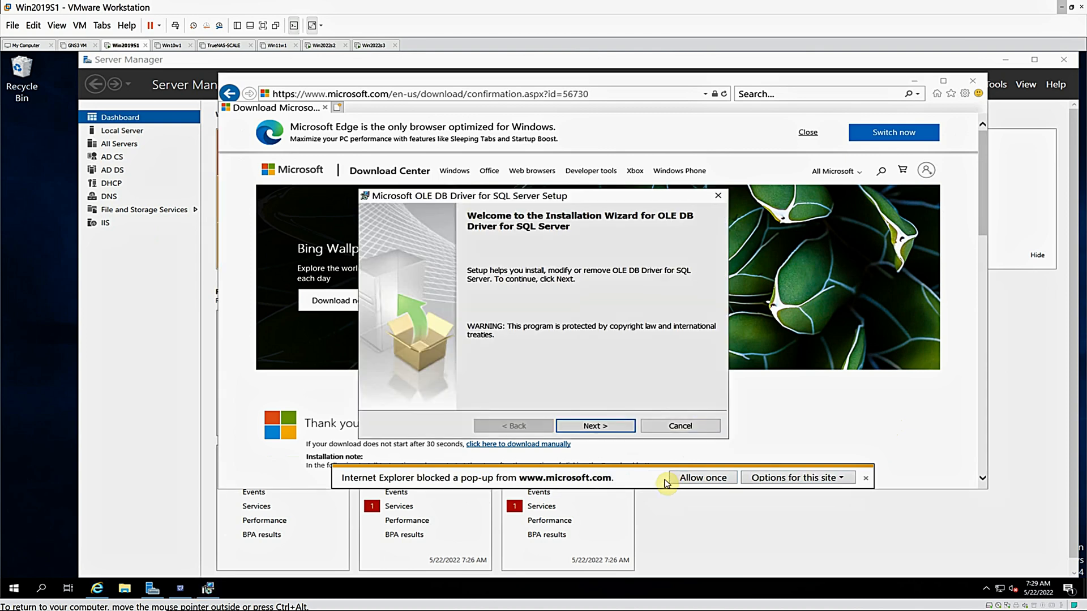
click(600, 432)
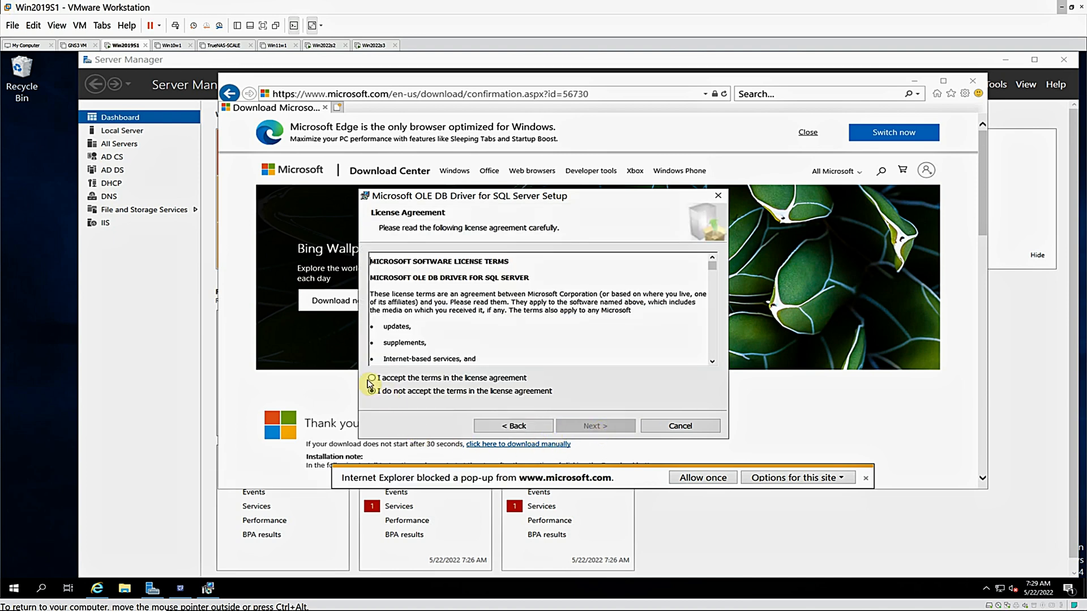
click(589, 425)
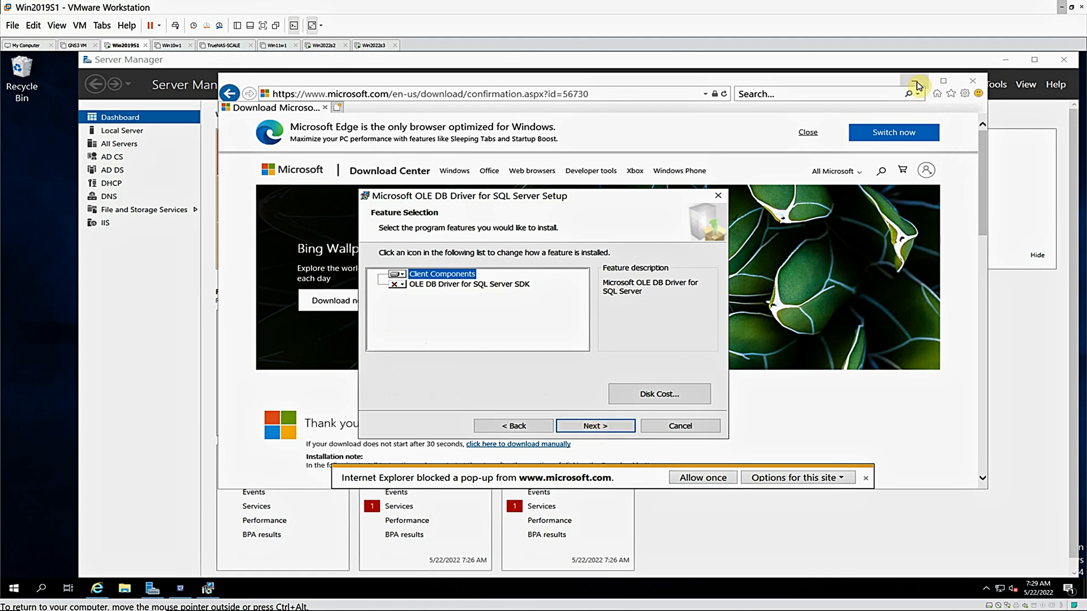
click(917, 83)
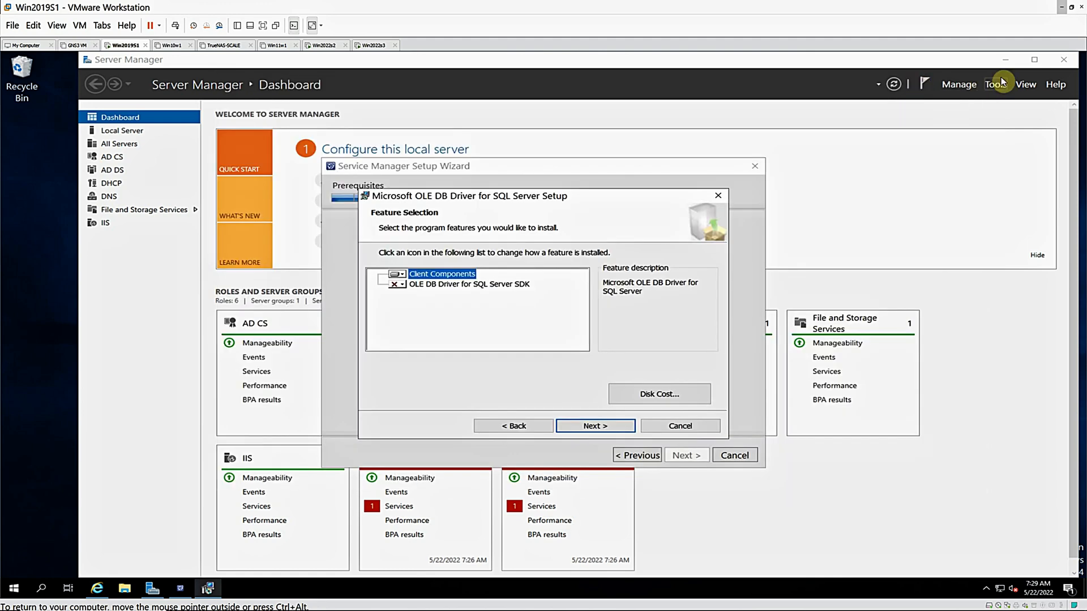
click(1003, 63)
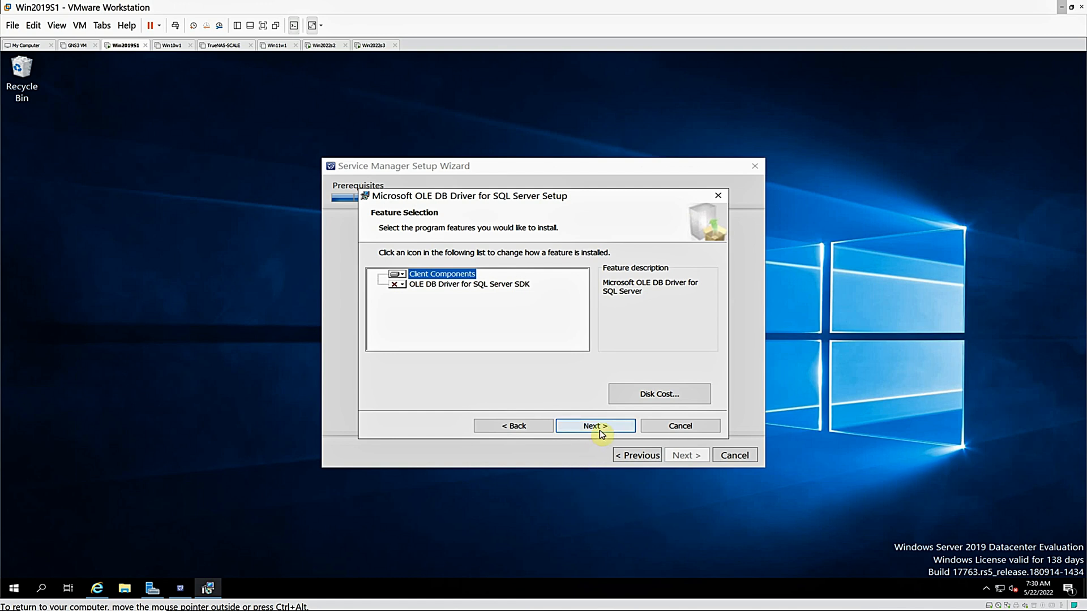
click(396, 284)
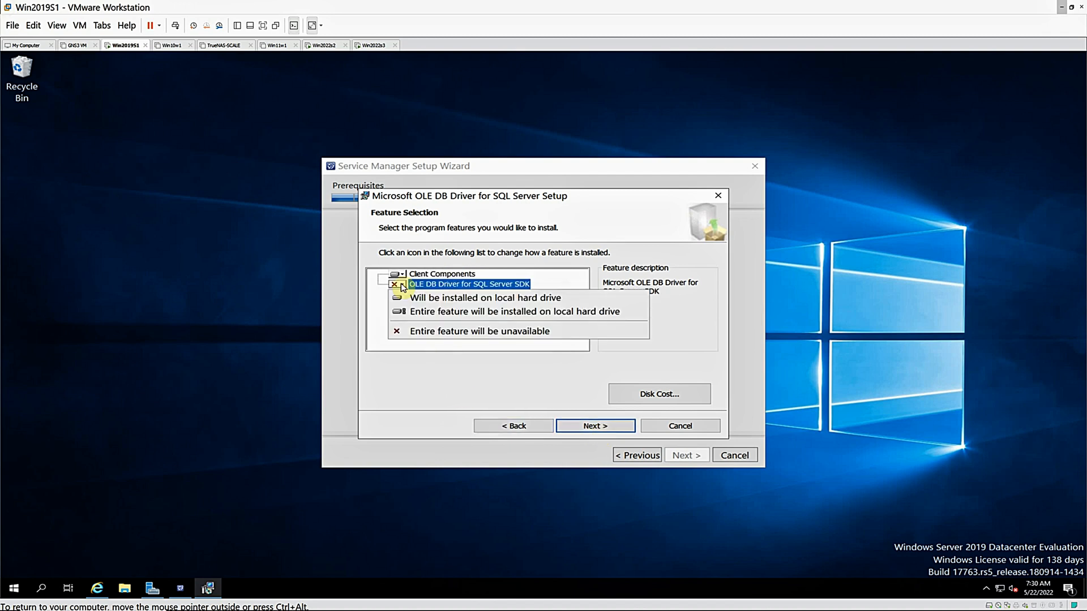
click(406, 363)
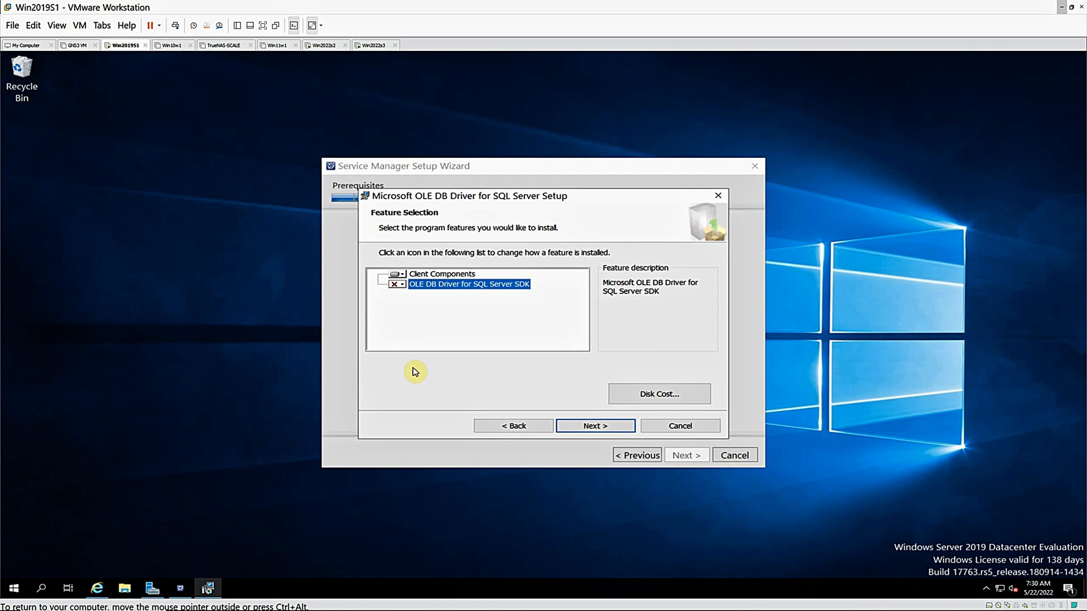
click(589, 430)
click(589, 430)
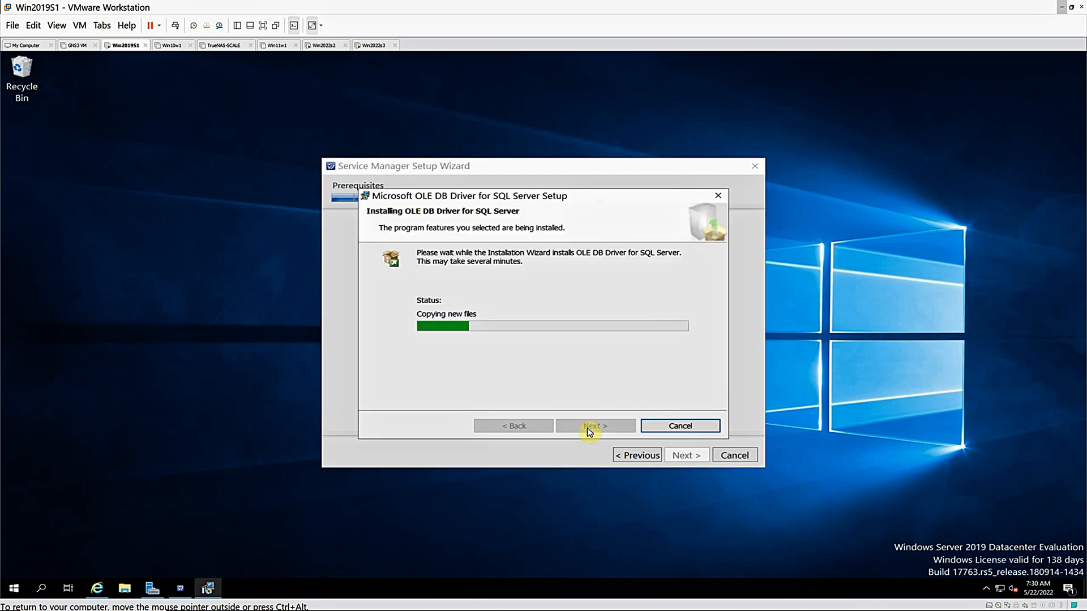
click(589, 430)
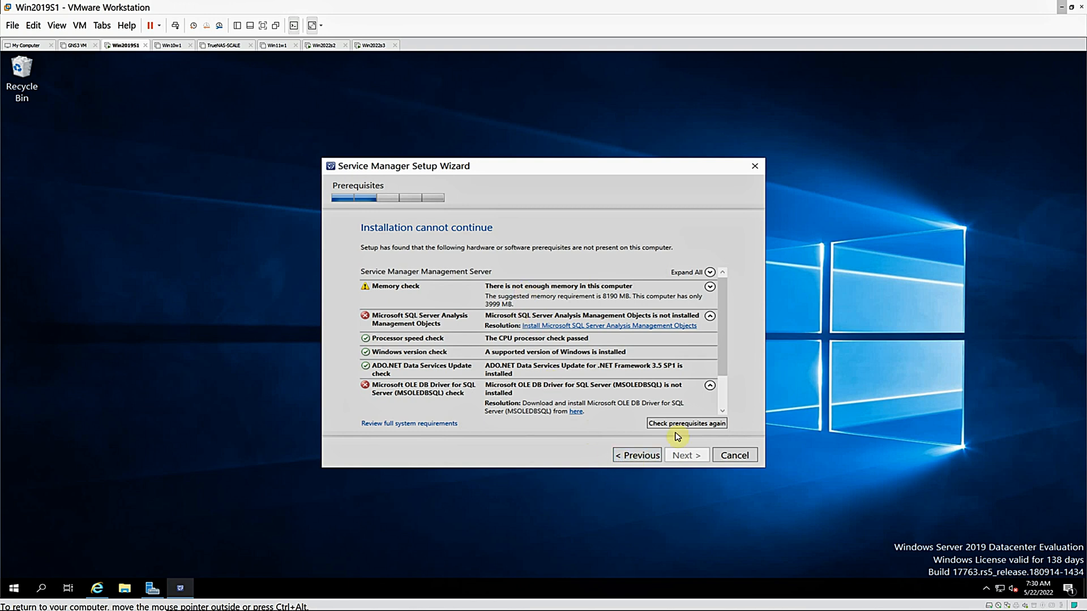
Recheck the Service Manager prerequisites and review the entire results list
scroll(725, 407, down, 2)
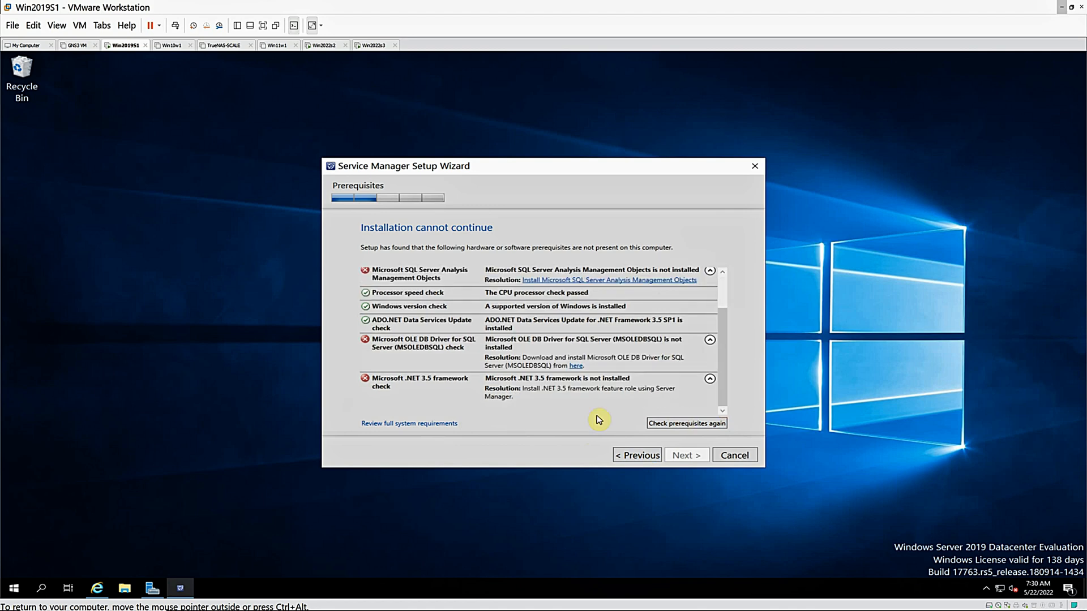
click(664, 424)
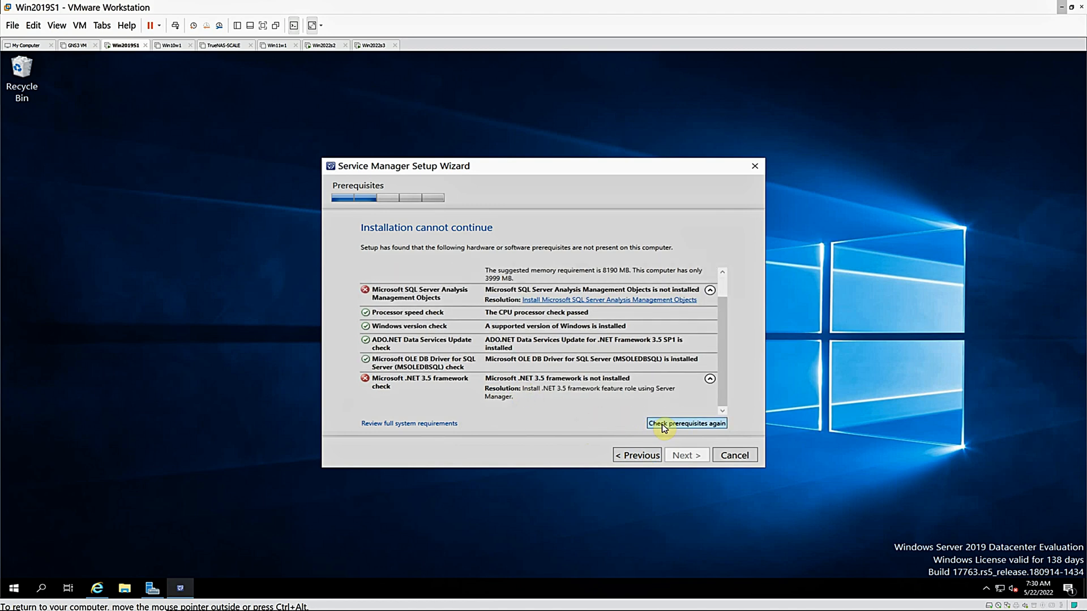
scroll(725, 287, up, 1)
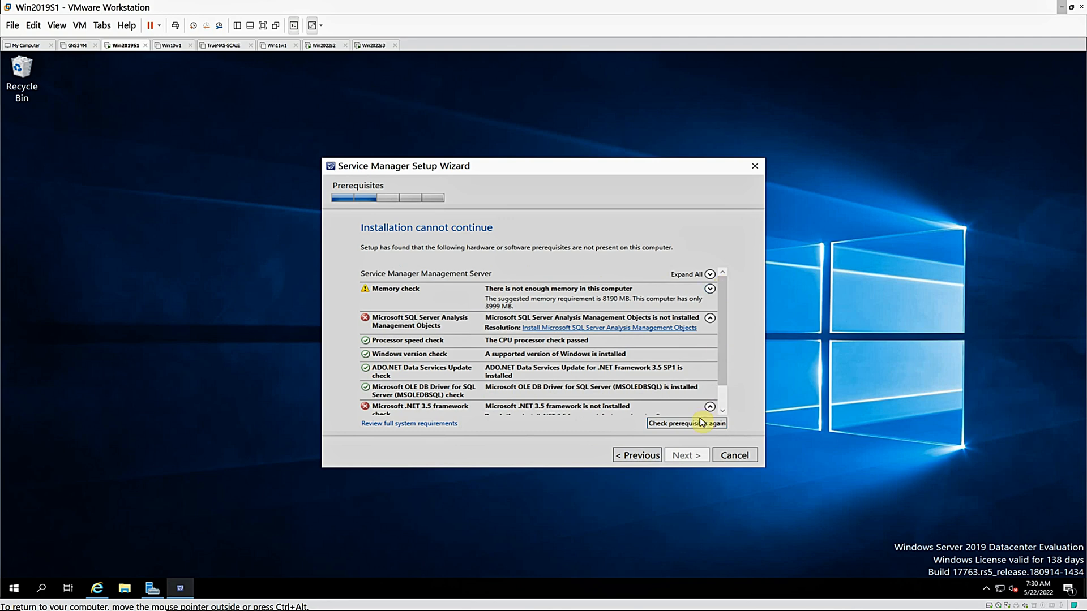
Install .NET Framework 3.5 Features on Win2019S1 as a role-based or feature-based installation from Server Manager, then refresh the dashboard
click(151, 589)
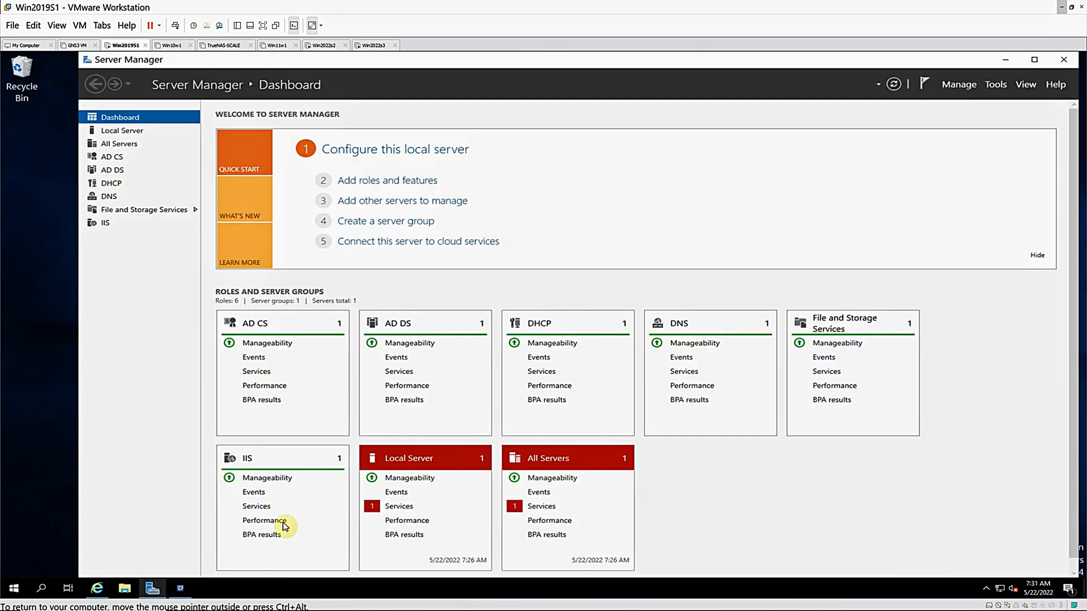
click(959, 85)
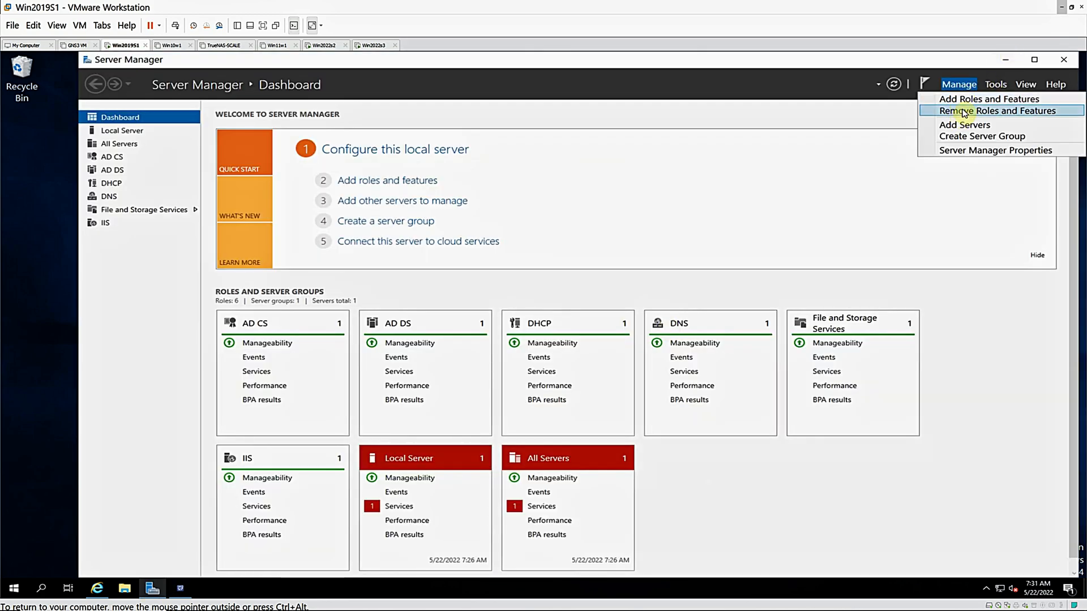
click(969, 98)
click(390, 413)
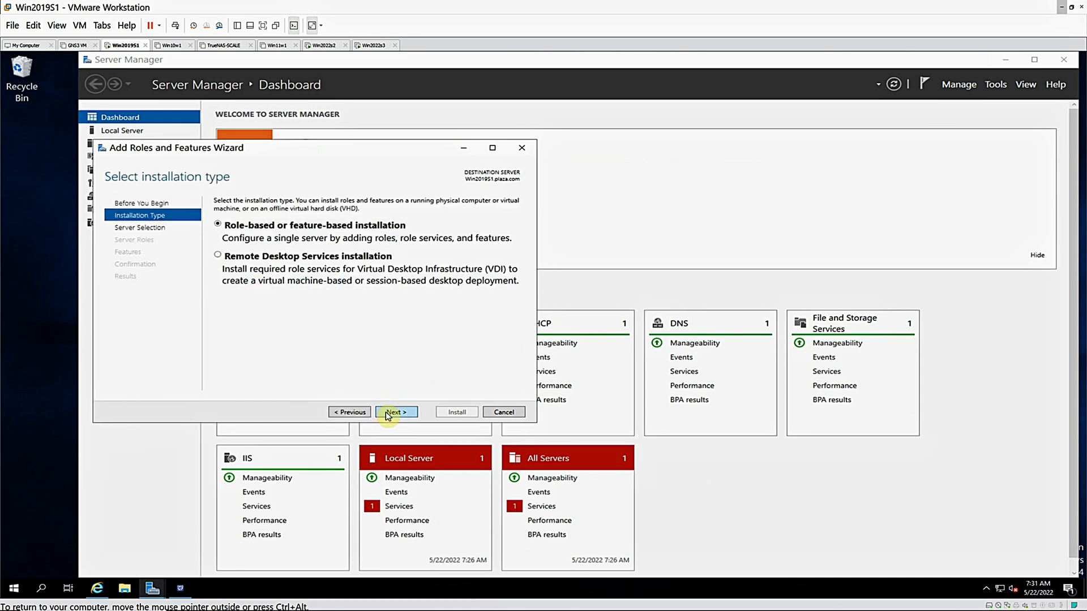
click(388, 415)
click(388, 417)
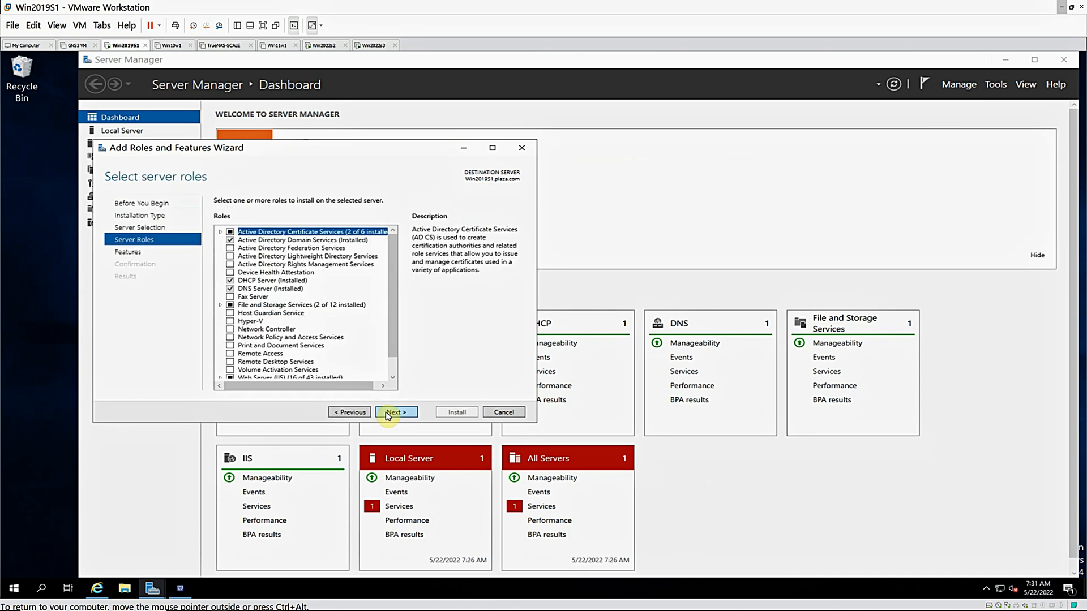
click(387, 415)
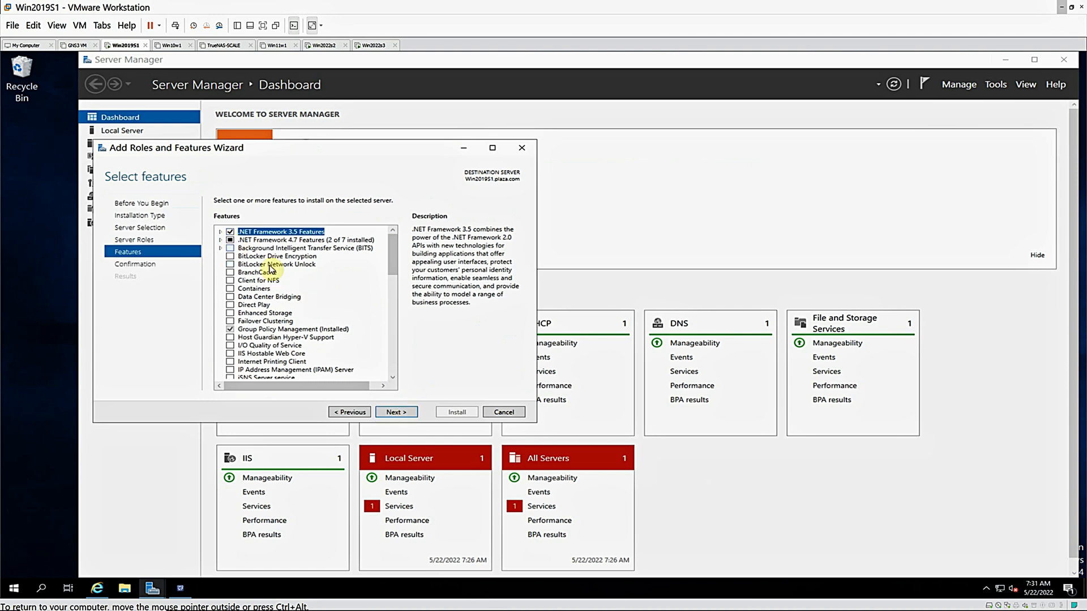
click(389, 415)
click(455, 412)
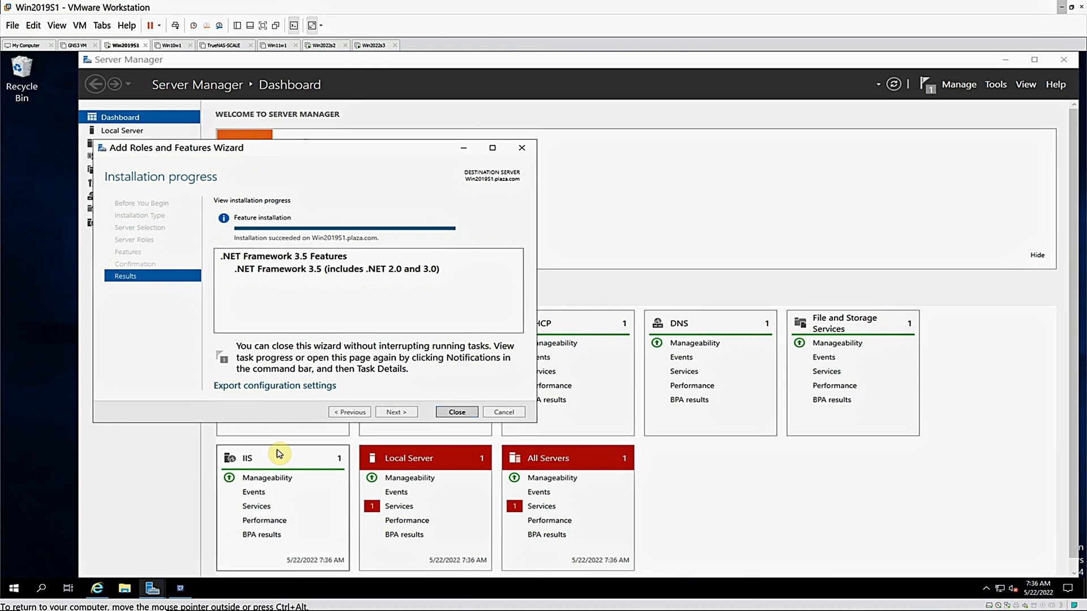
click(458, 412)
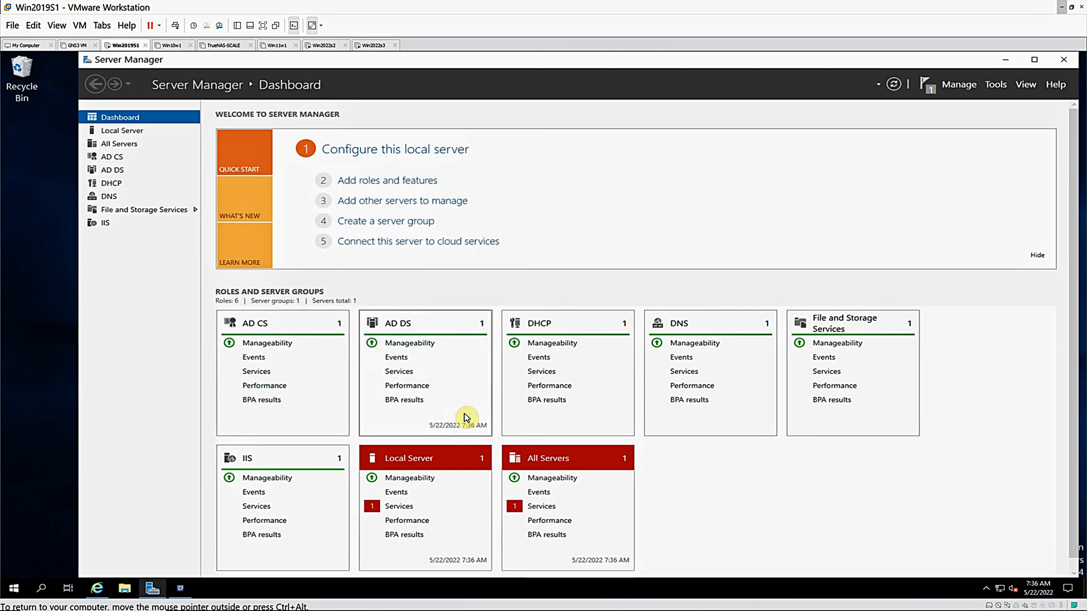
click(894, 87)
click(930, 89)
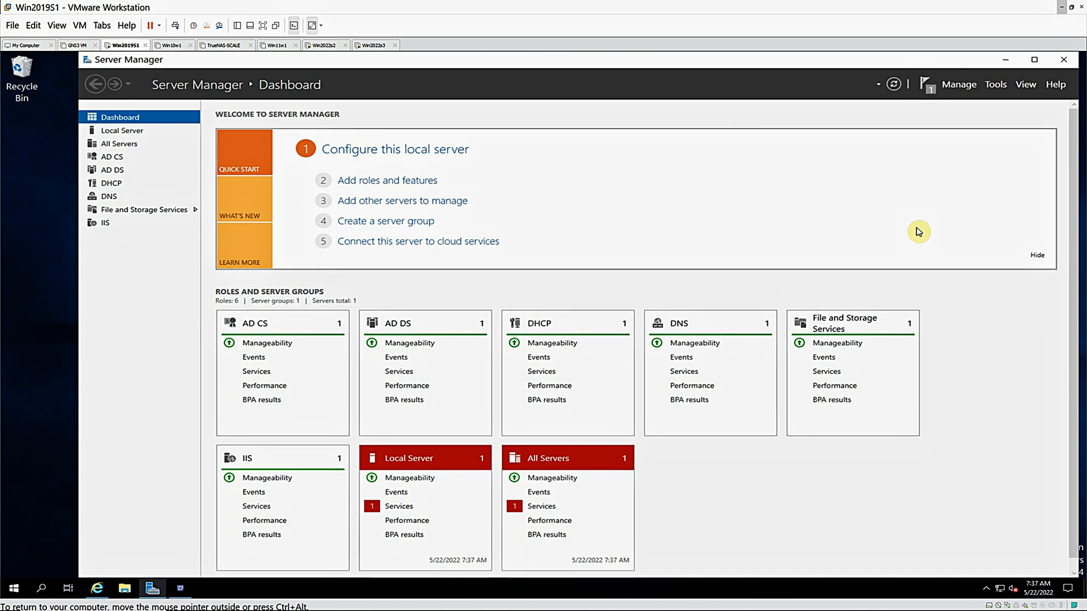
Return to the Service Manager prerequisites list and set the Win2019S1 virtual machine's memory to 10000 MB
click(180, 588)
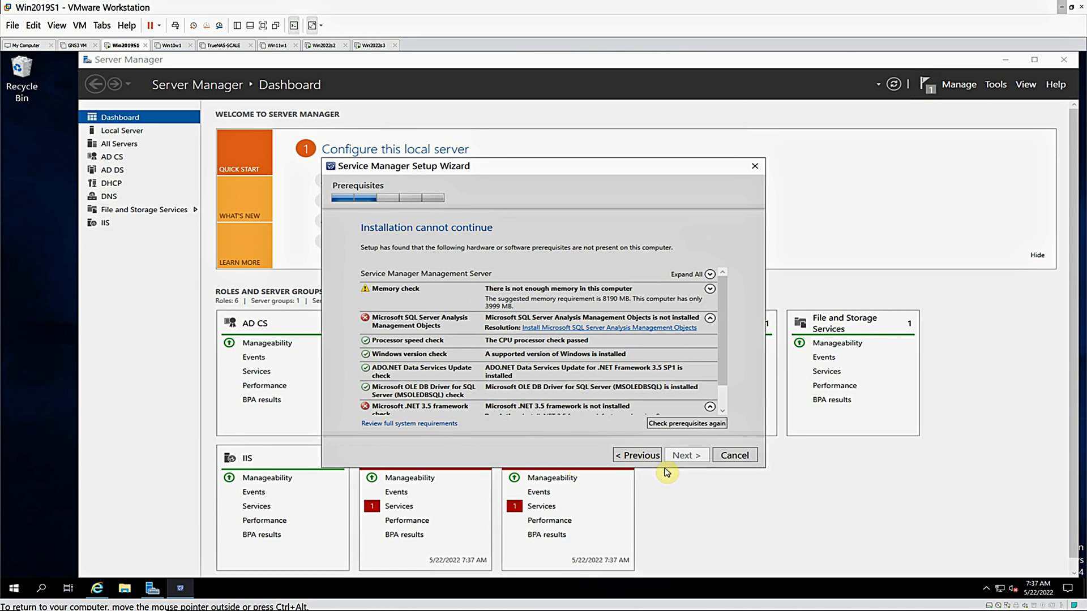
click(722, 410)
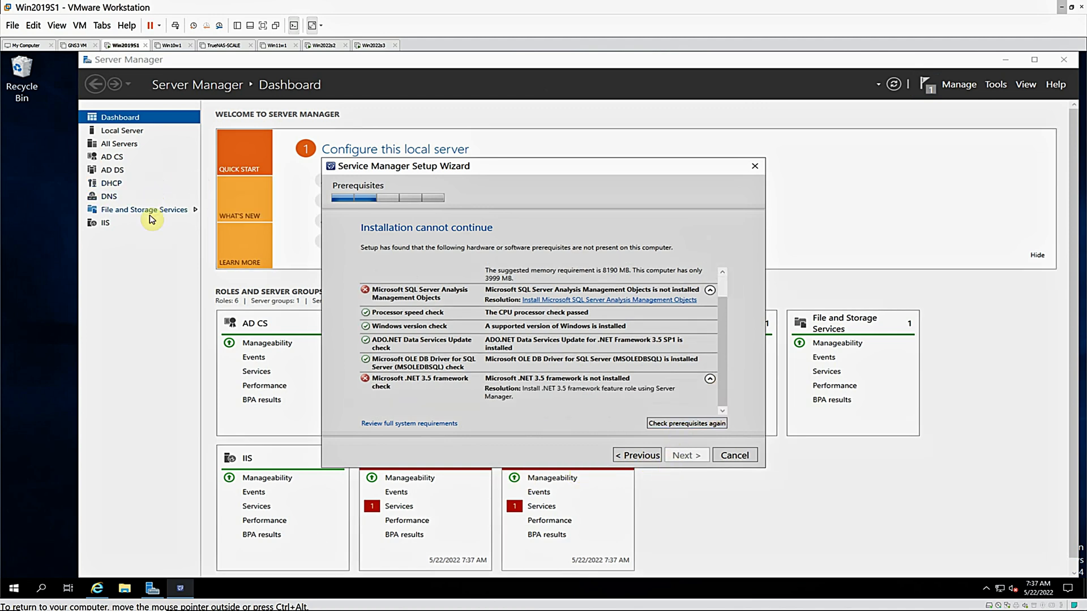
click(80, 26)
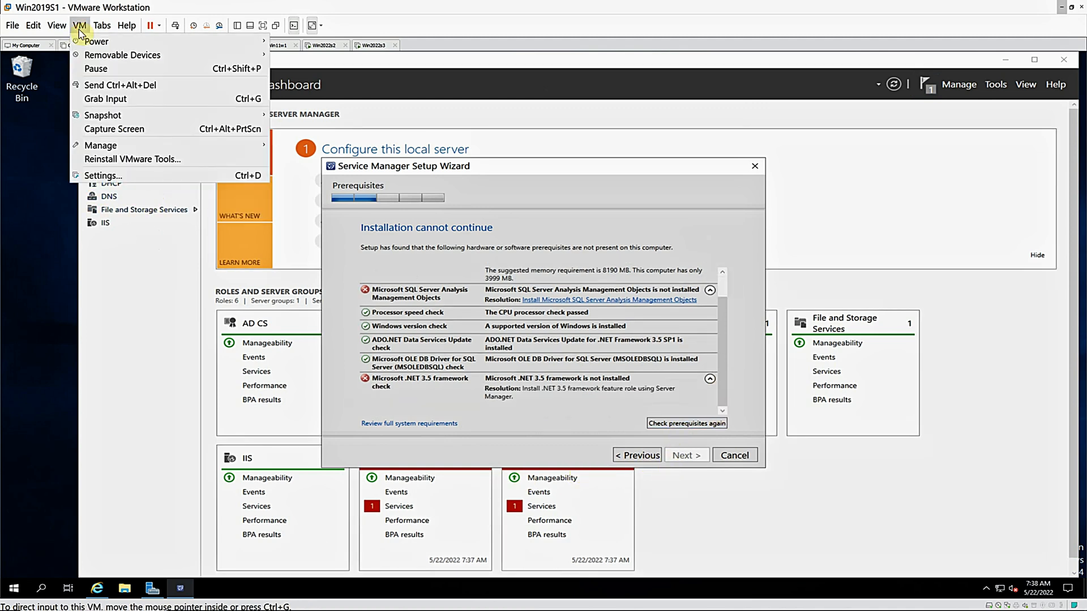
click(107, 180)
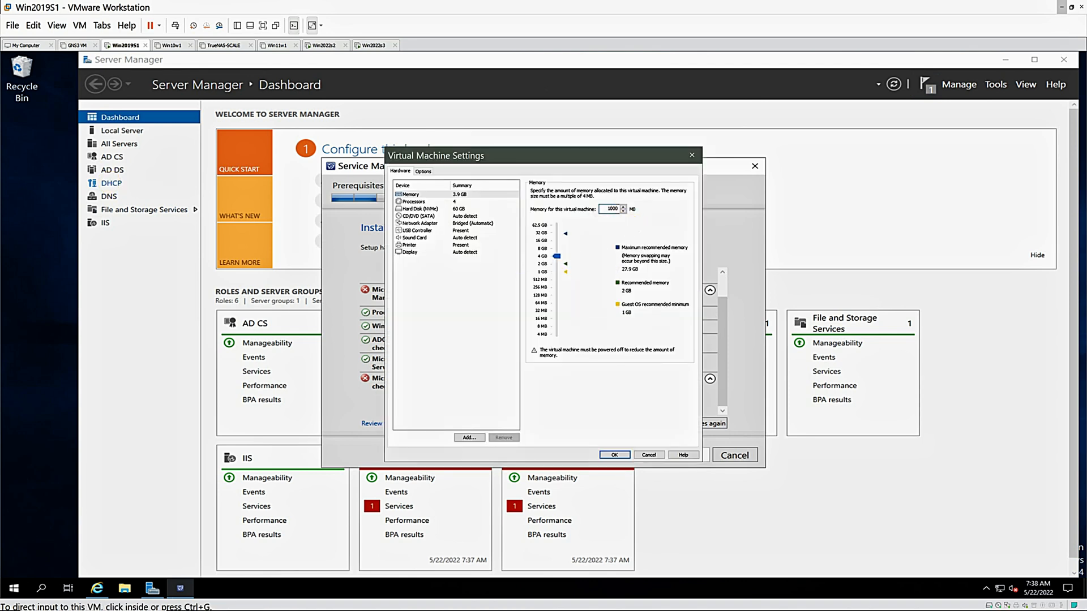
click(615, 456)
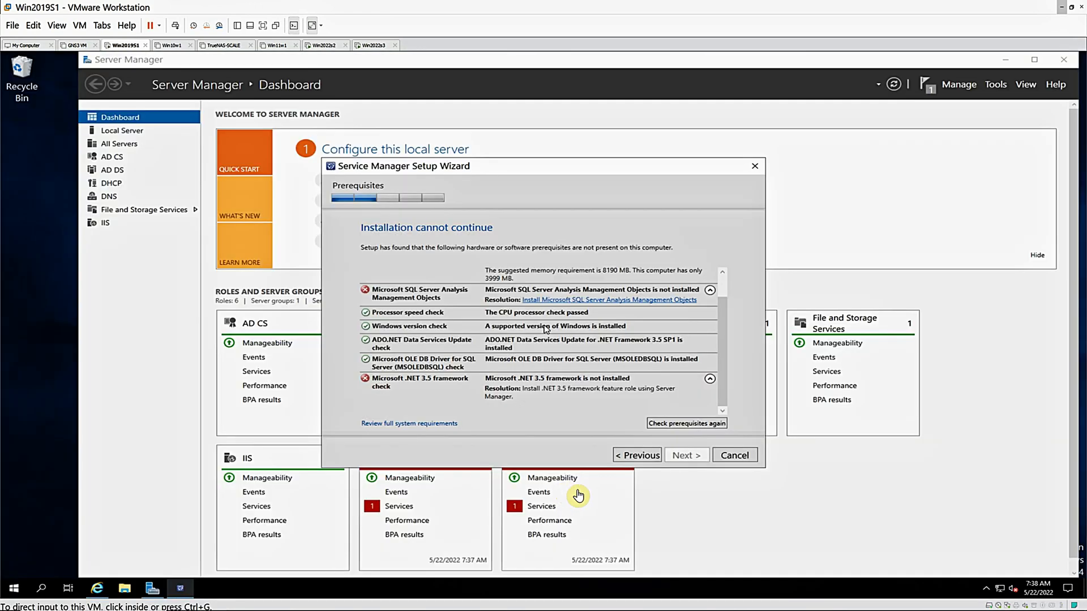
Run the prerequisites check again and cancel the Service Manager setup
click(675, 426)
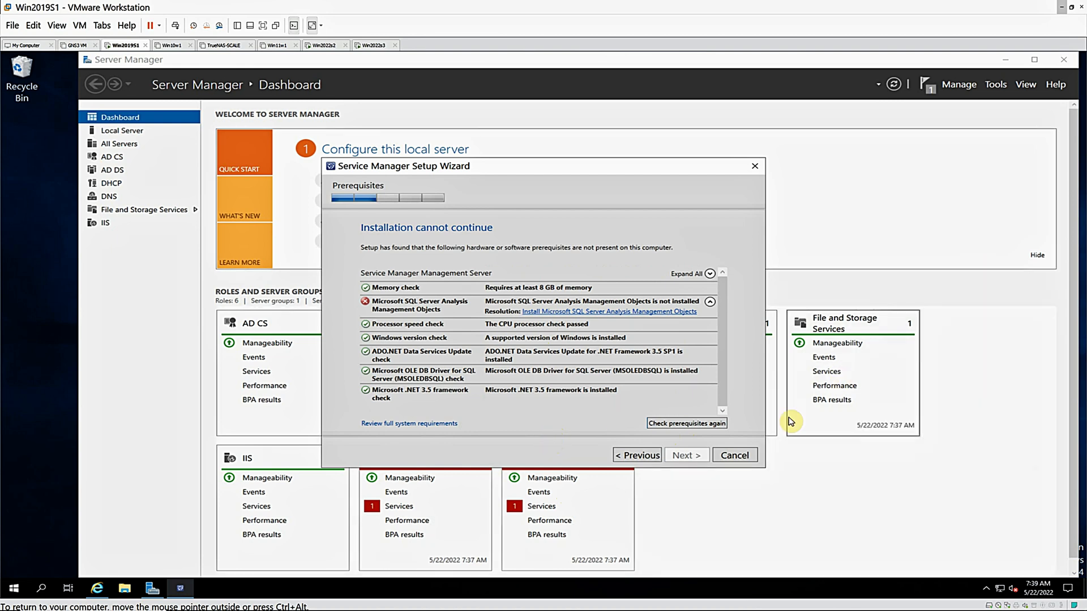
click(734, 457)
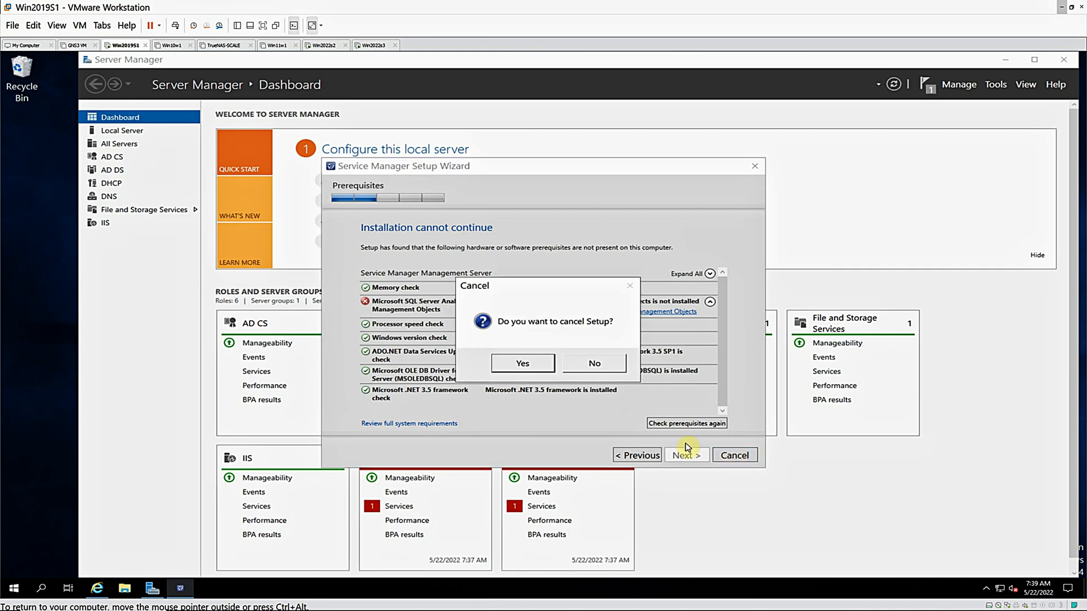
click(532, 368)
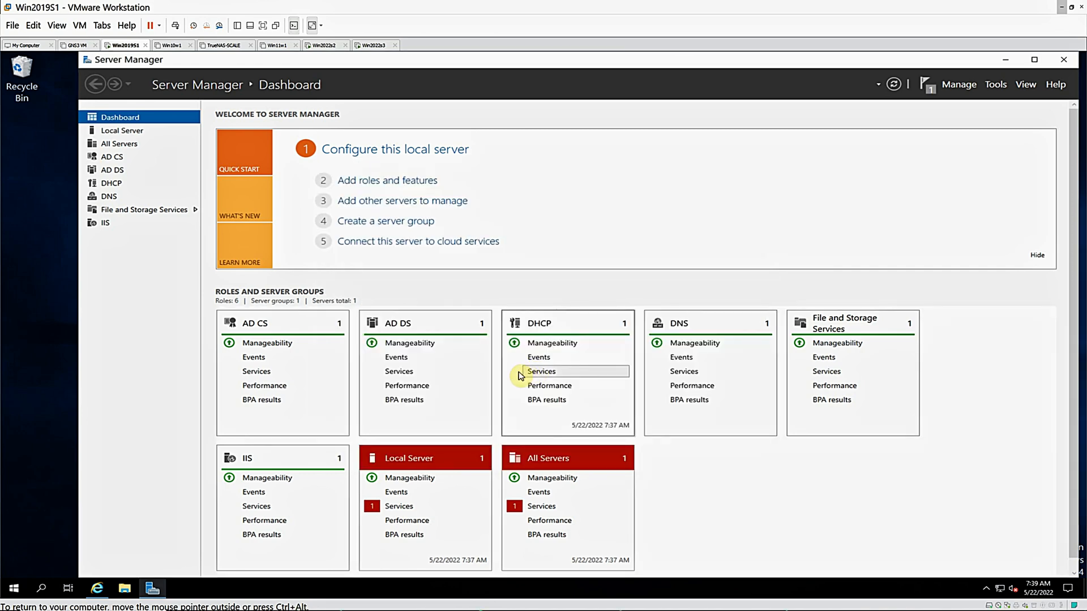
Restart the Win2019S1 server and send Ctrl+Alt+Del to the virtual machine to reach the sign-in screen
right_click(14, 592)
mouse_move(148, 557)
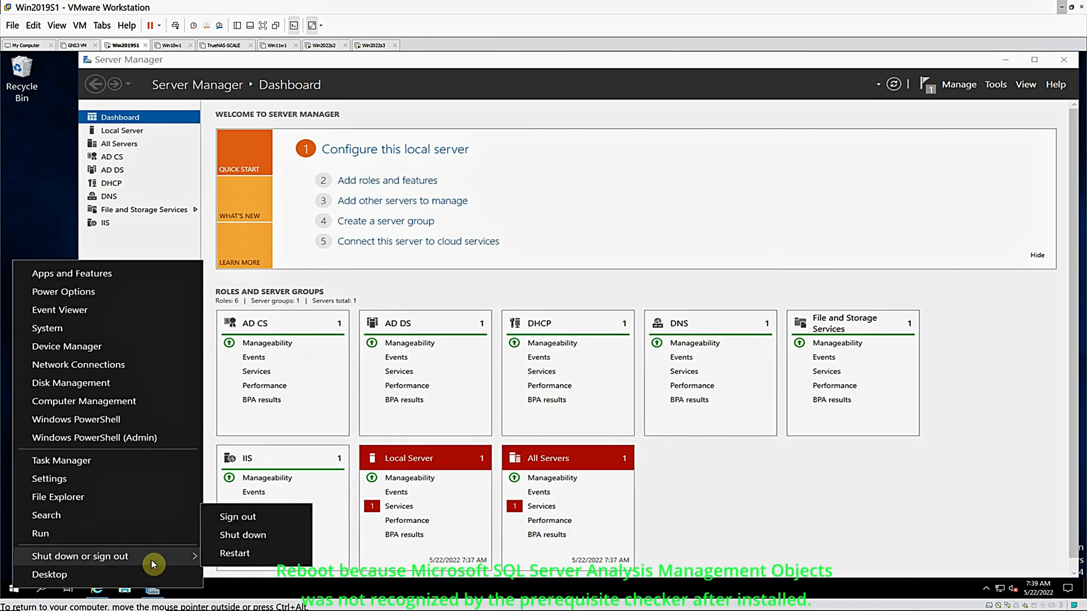
click(236, 554)
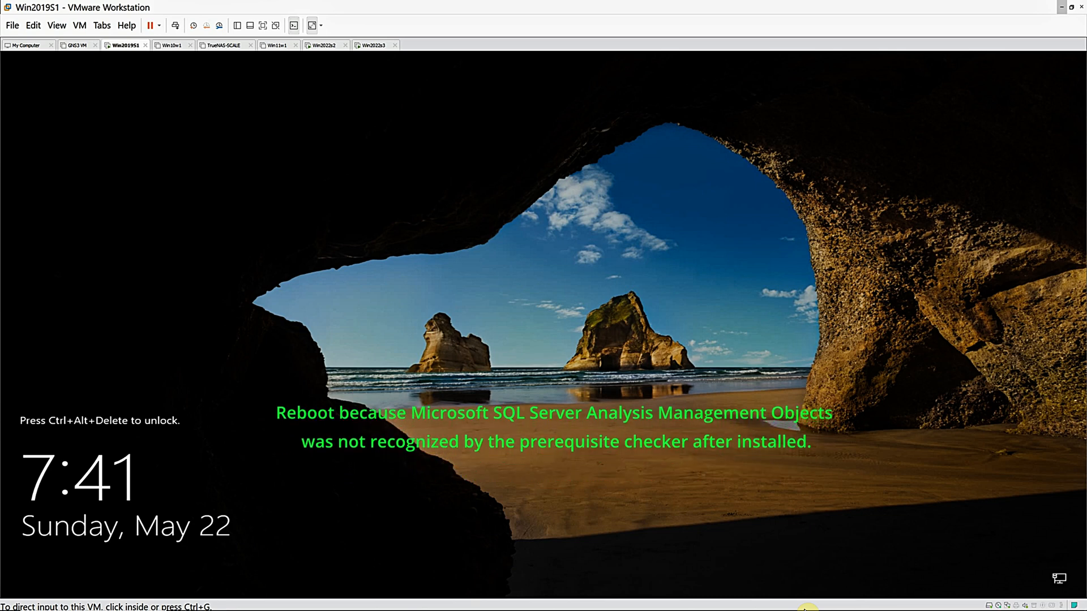
click(80, 27)
click(126, 85)
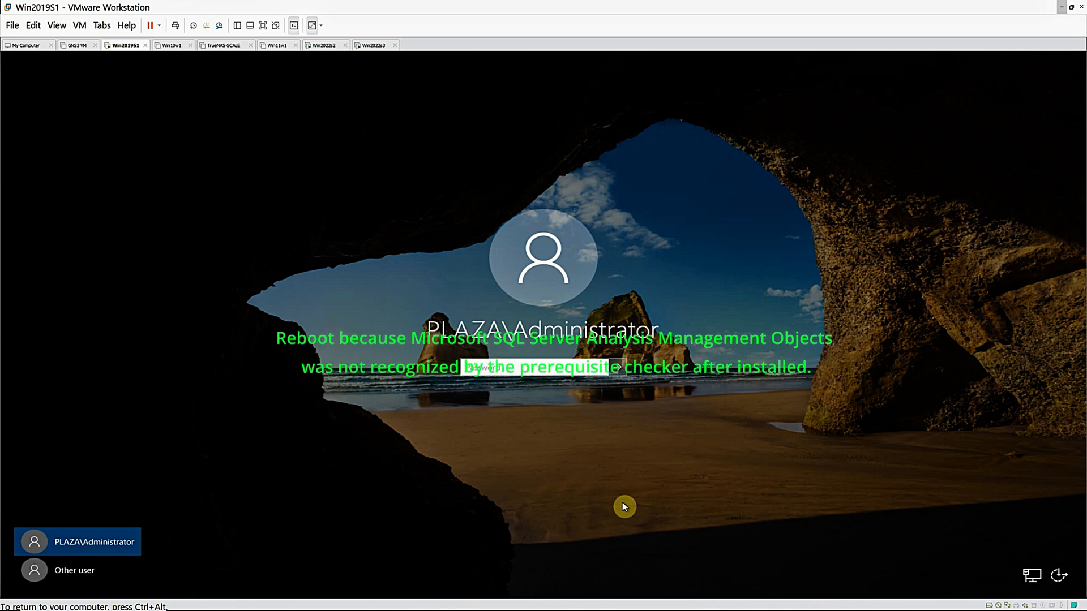
Sign in to the Win2019S1 server as PLAZA\Administrator with the account password
text(••••)
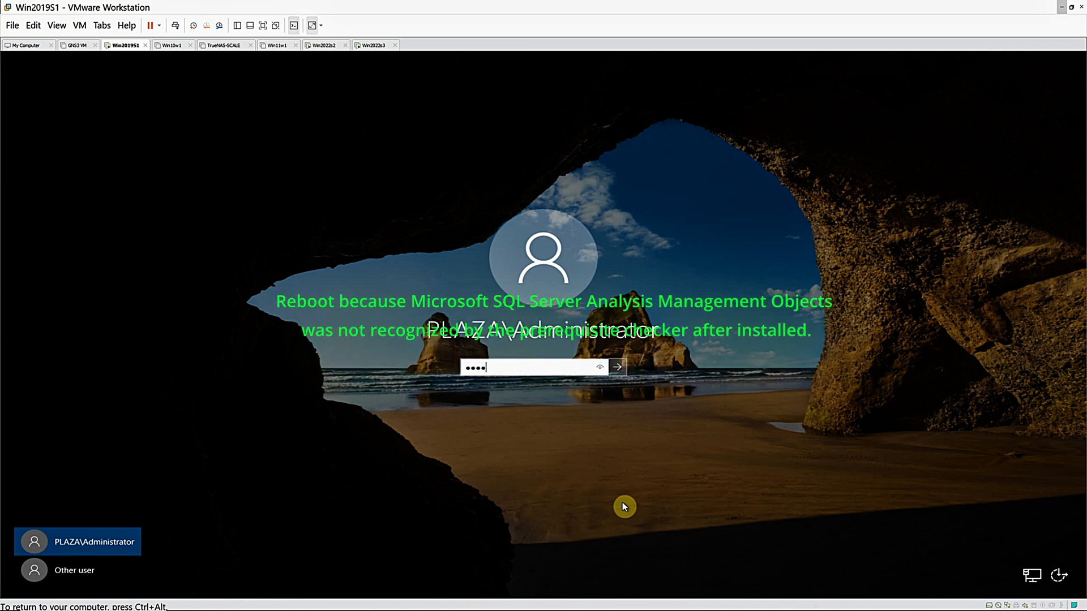
text(••••••••••)
key(Return)
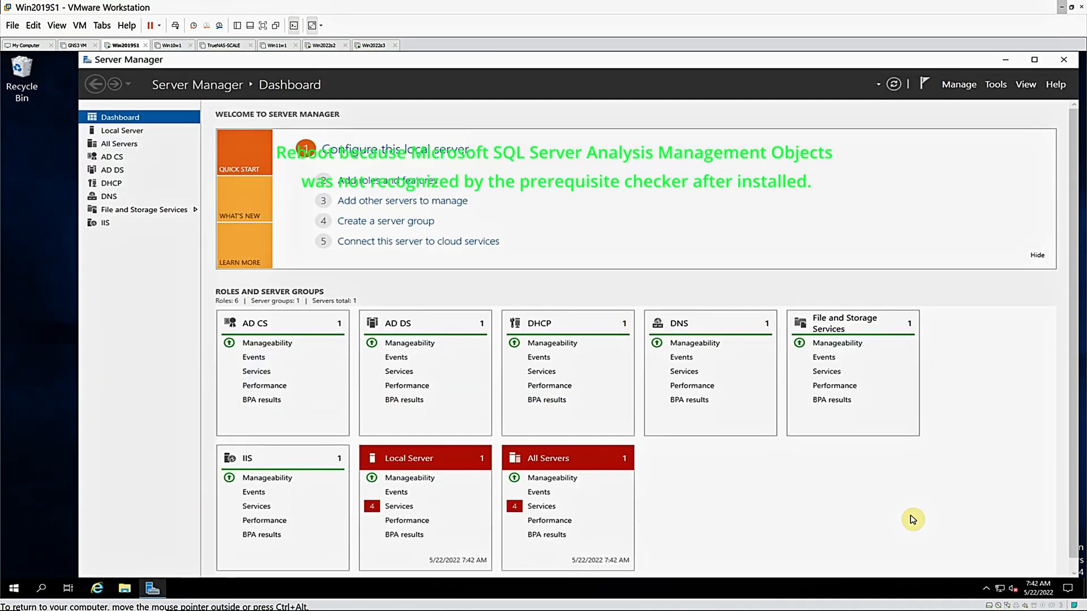
Start the stopped Downloaded Maps Manager, Diagnostic Policy, Update Orchestrator and User Access Logging services on the local server
click(405, 509)
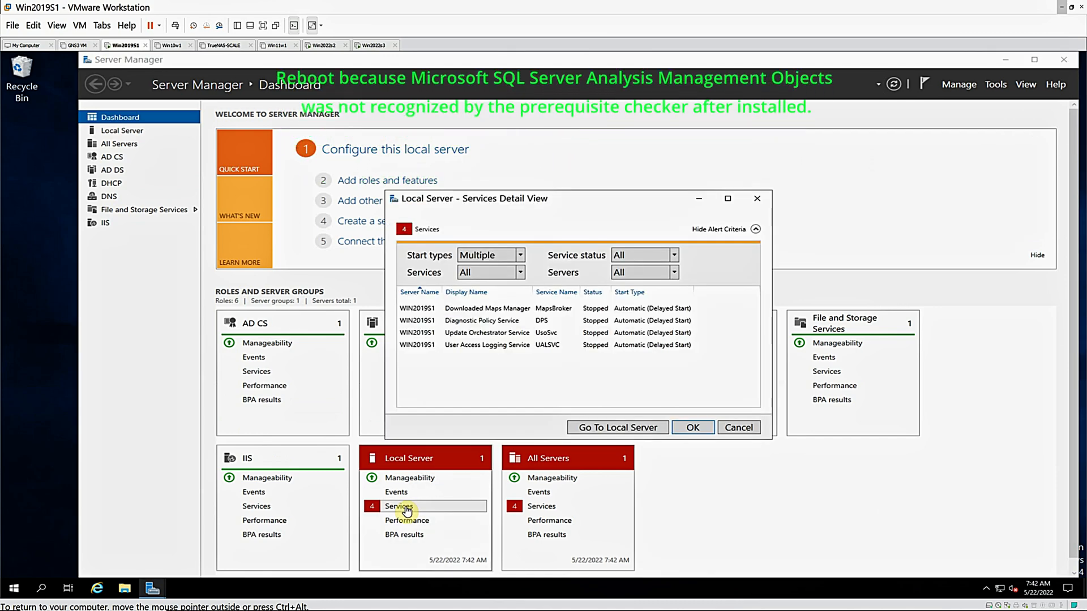
right_click(521, 309)
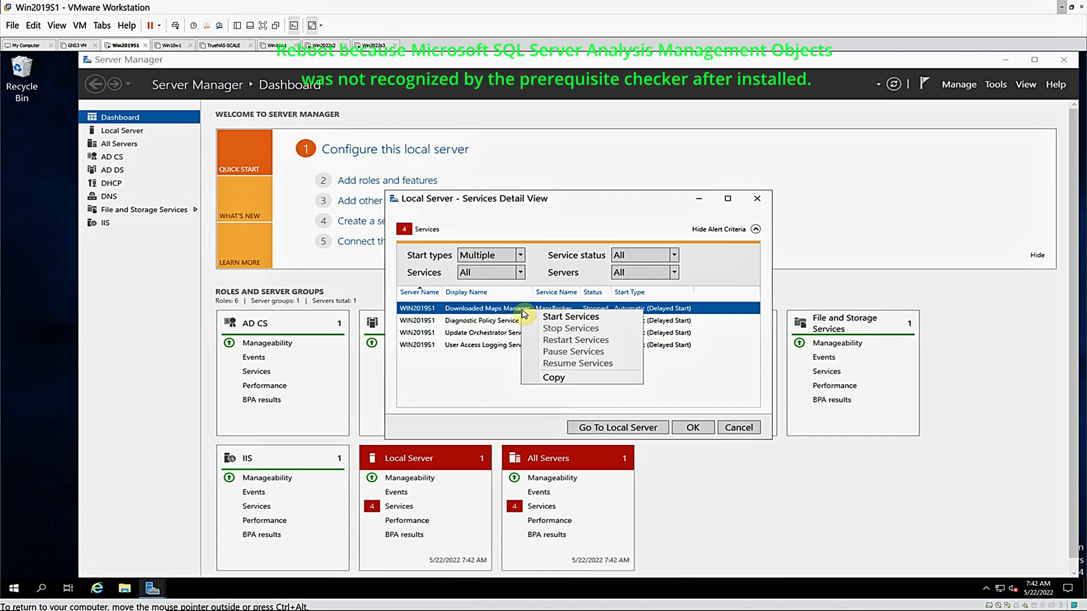
click(556, 318)
right_click(503, 321)
click(518, 329)
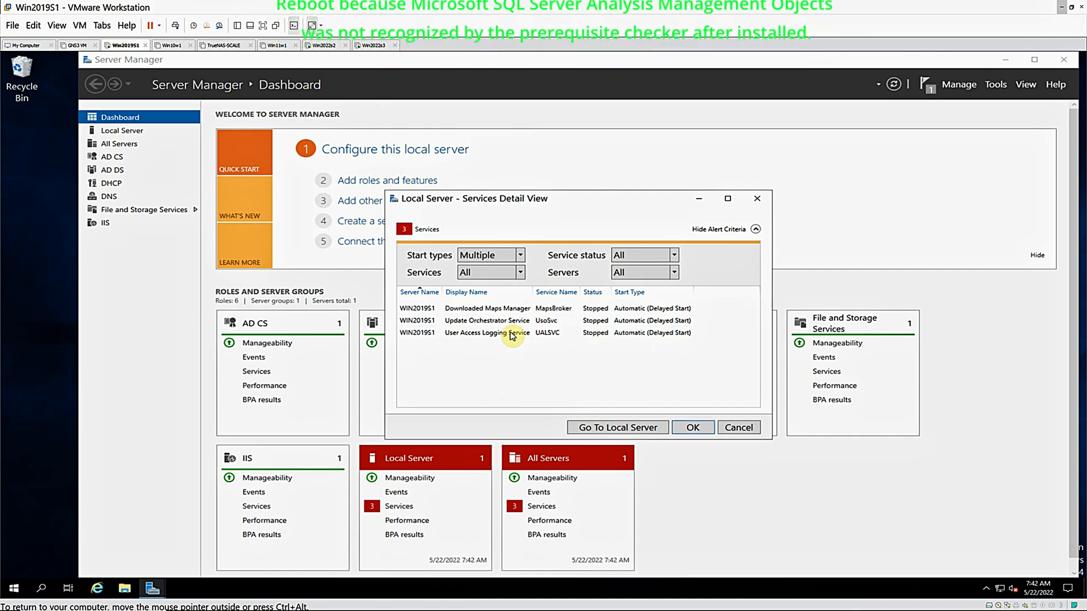
right_click(504, 315)
click(510, 322)
right_click(508, 313)
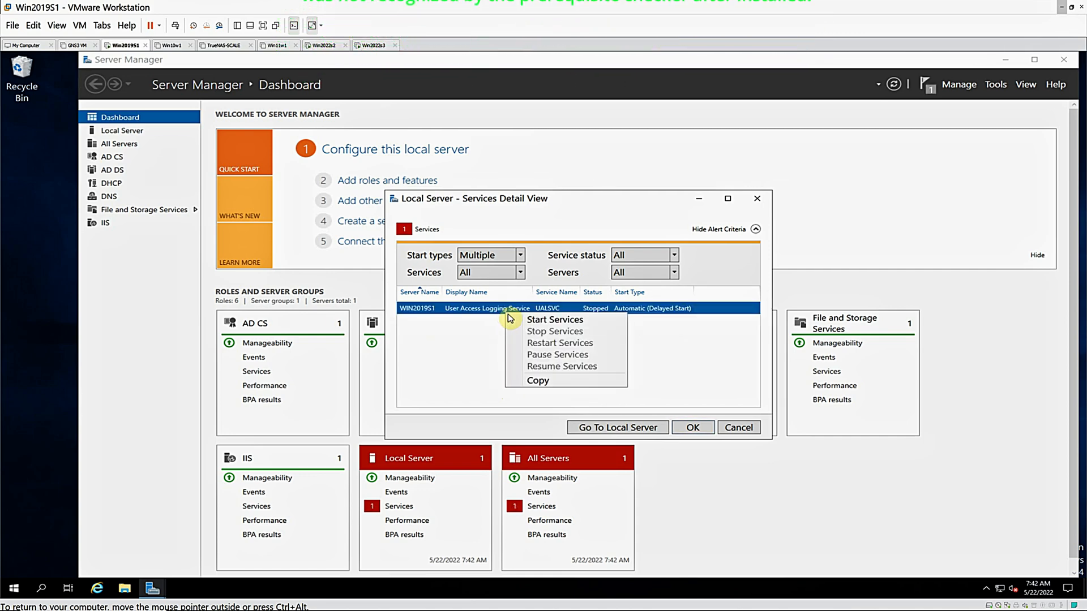
click(510, 320)
click(694, 432)
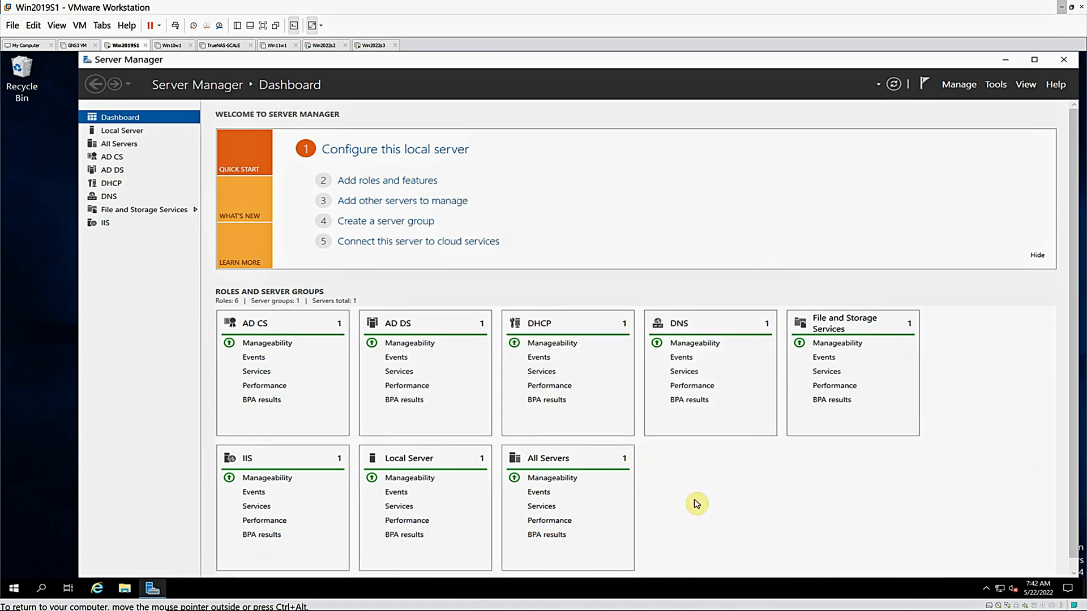
Run Setup.exe from the sm shared folder on WIN2022S3, allowing it past the security warning
click(125, 589)
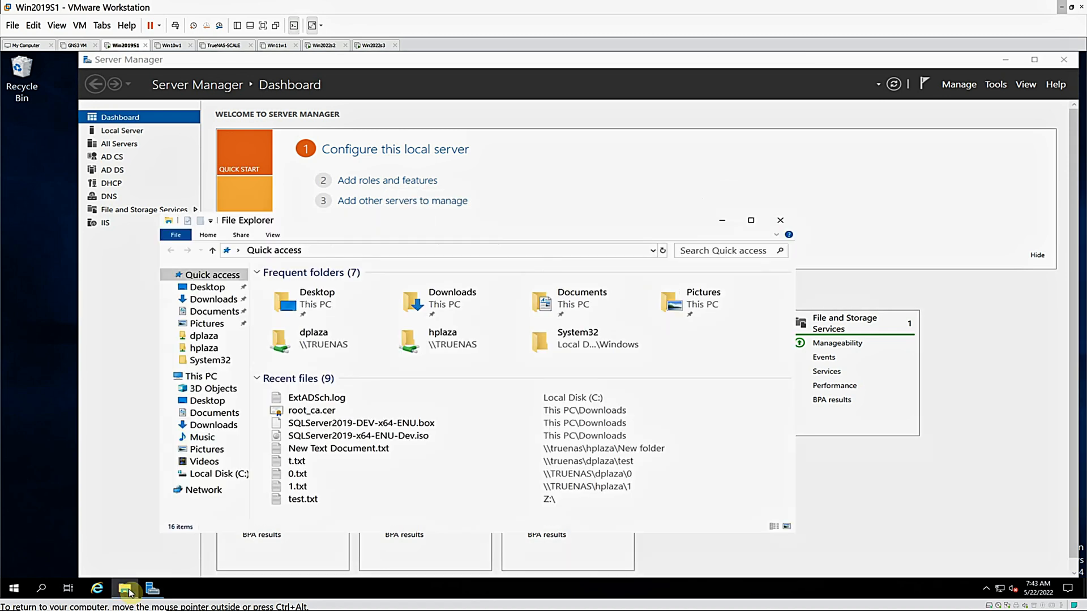
click(203, 490)
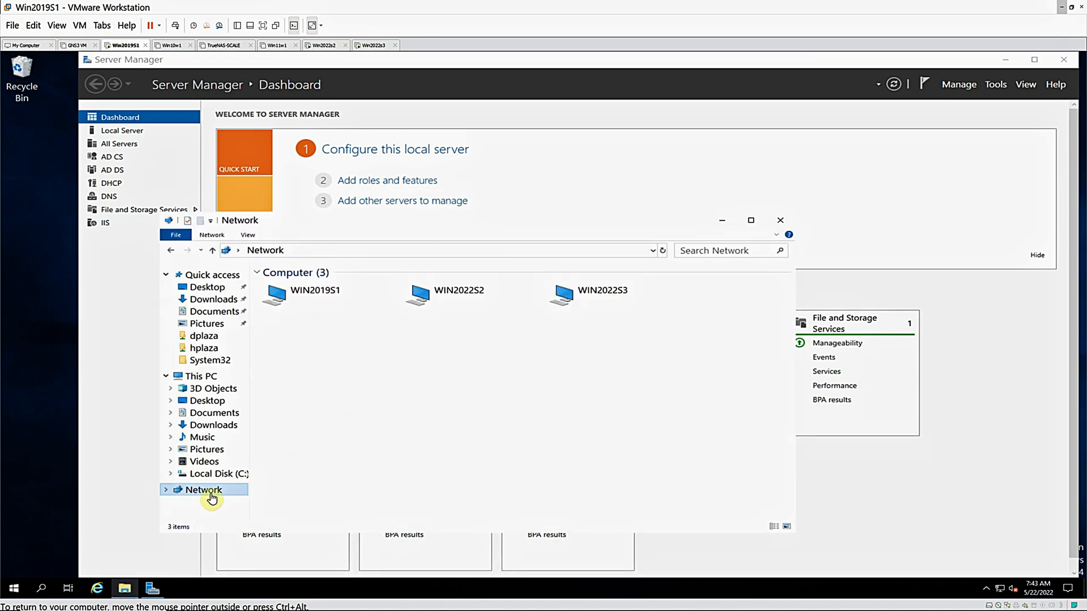
double_click(574, 305)
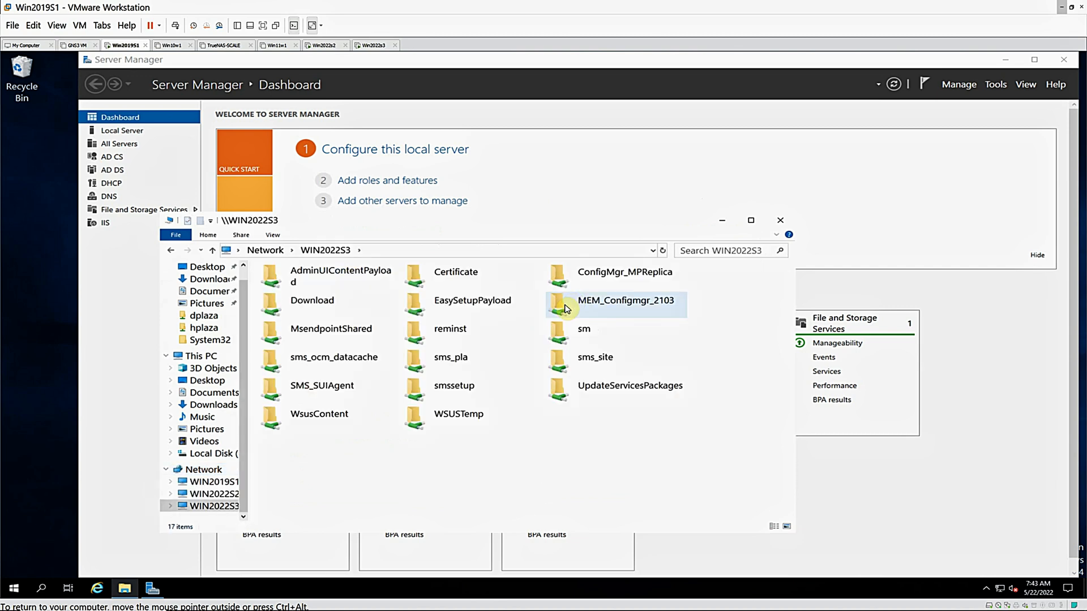
double_click(559, 332)
double_click(288, 319)
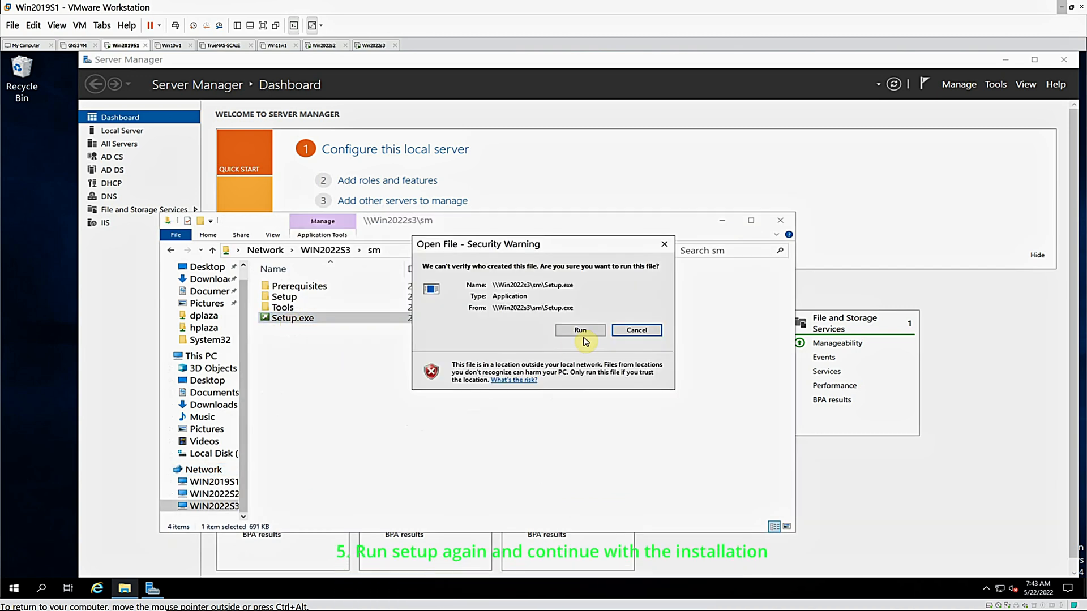
click(582, 333)
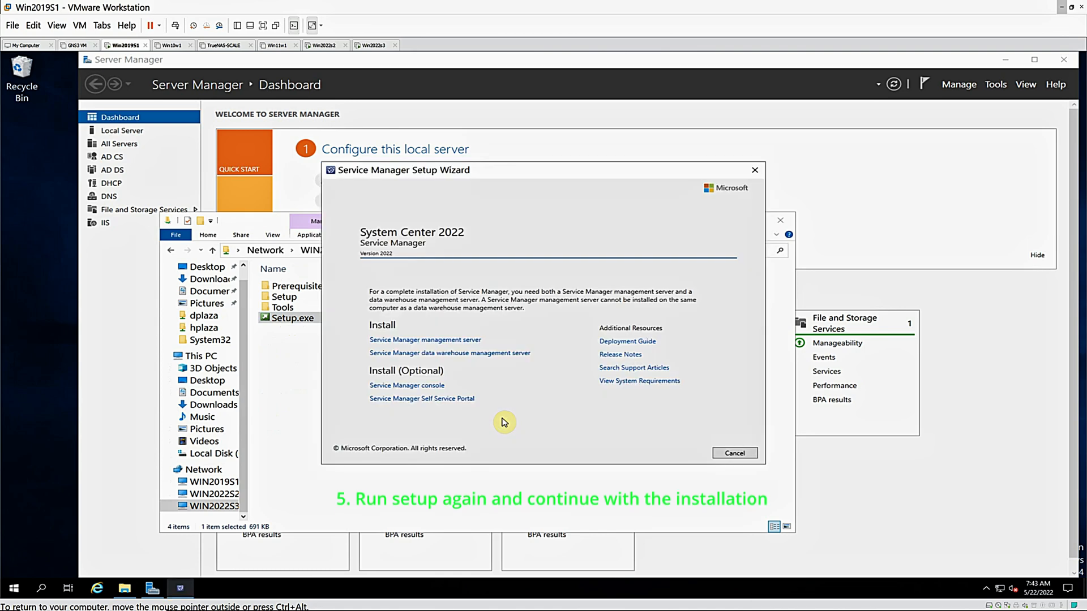
Begin the Service Manager management server installation as a 180-day evaluation edition, accept the license terms and continue past the prerequisites check
click(395, 341)
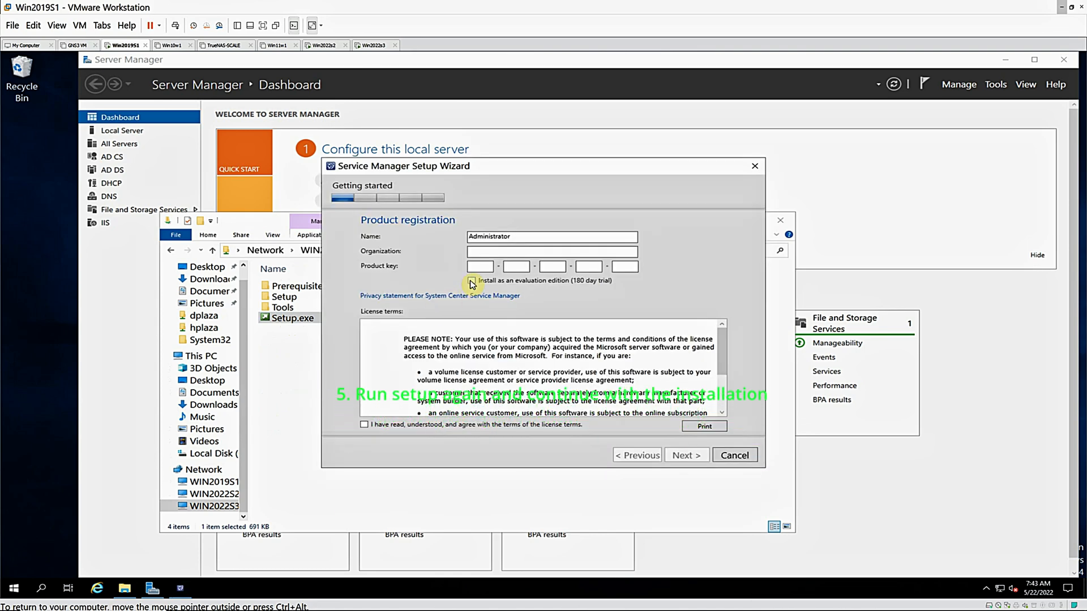
click(472, 281)
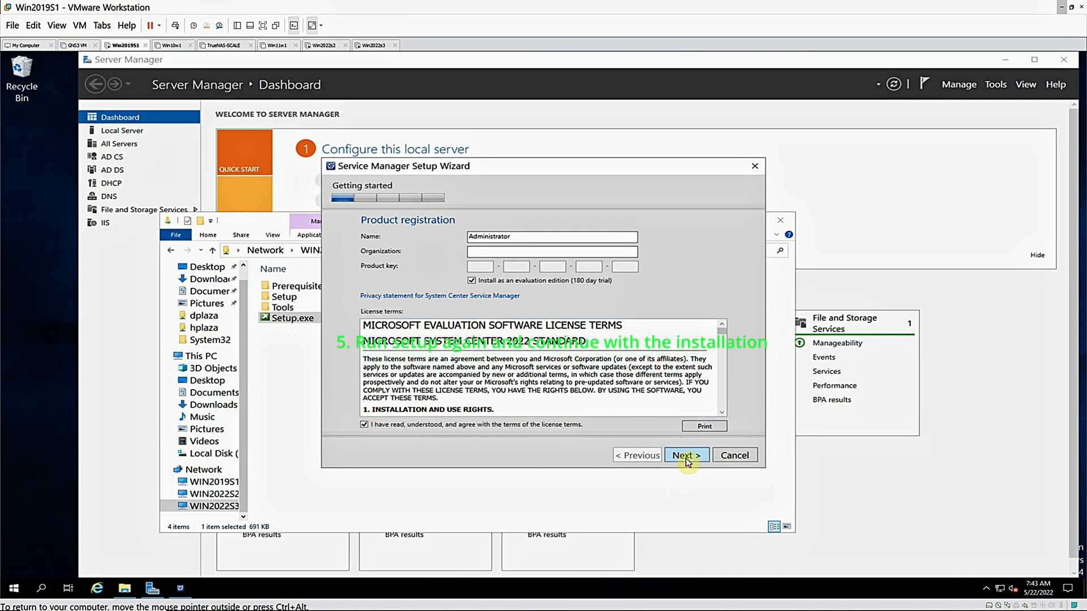
click(687, 462)
click(683, 459)
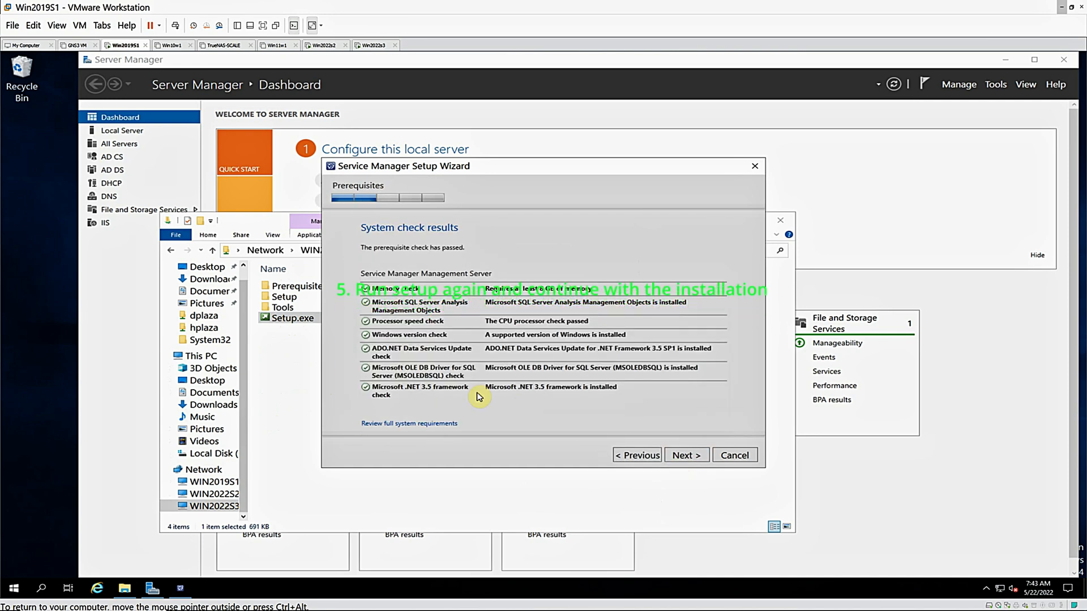
click(687, 461)
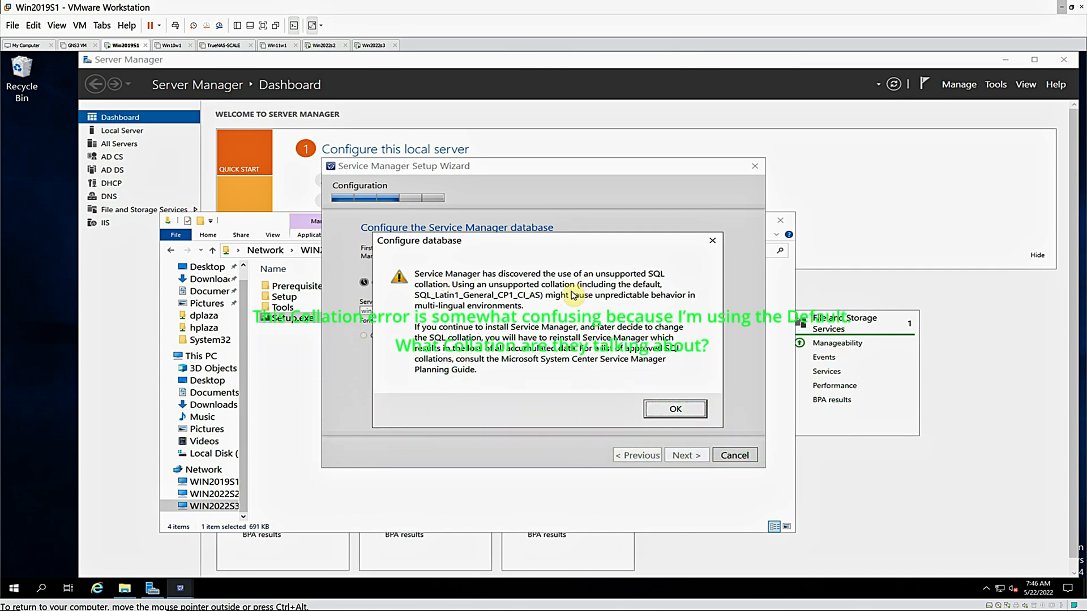
Accept creating the new ServiceManager_1 database on win2022s3\mssqlserver and name the management group Plaza_Management_Group
click(676, 410)
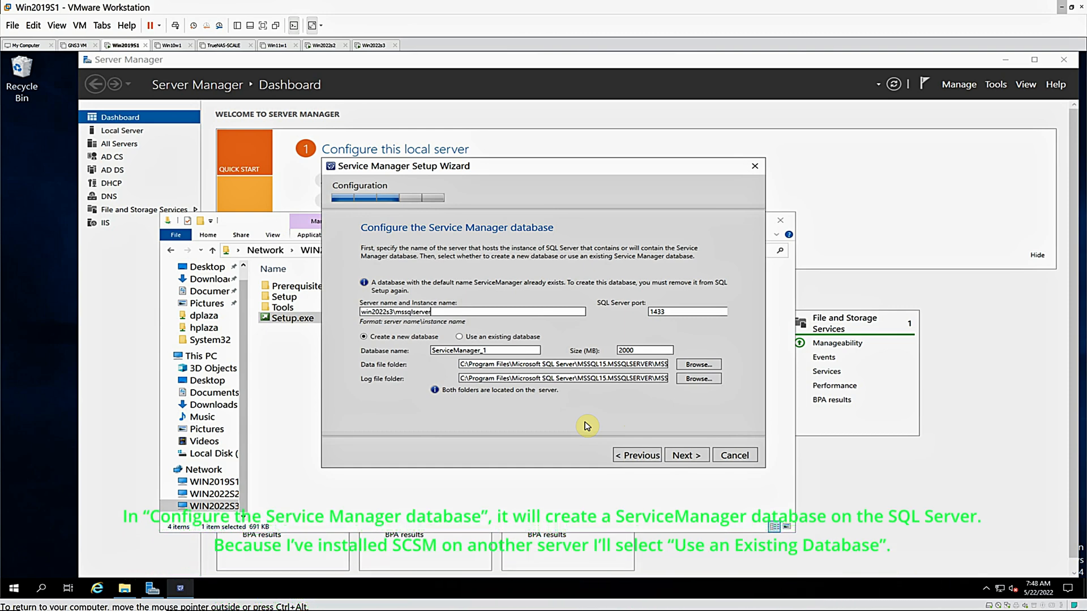
click(681, 456)
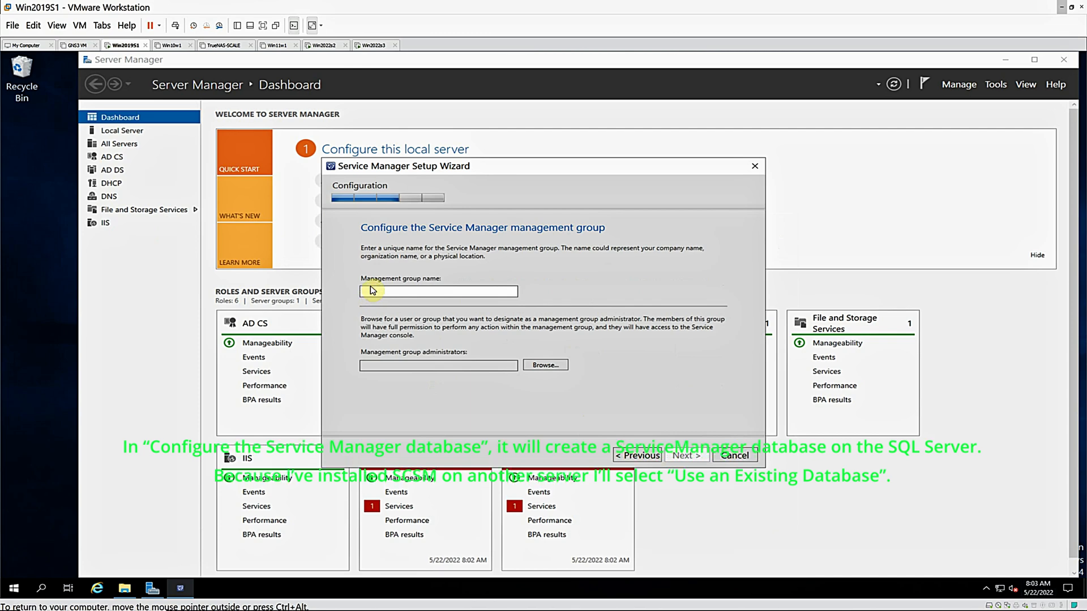
click(373, 290)
text(P)
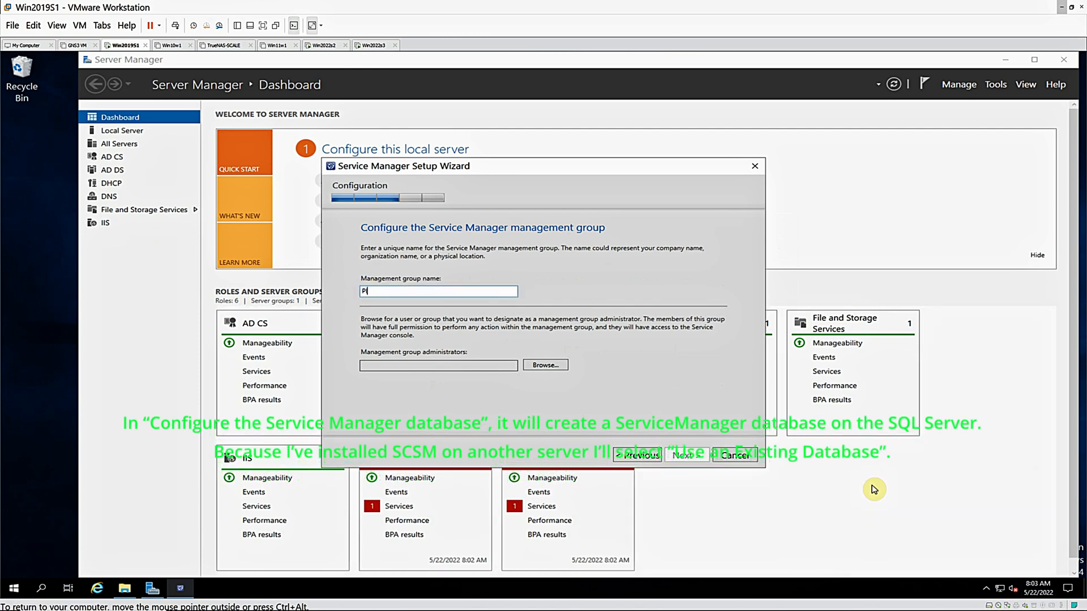
text(laza_M)
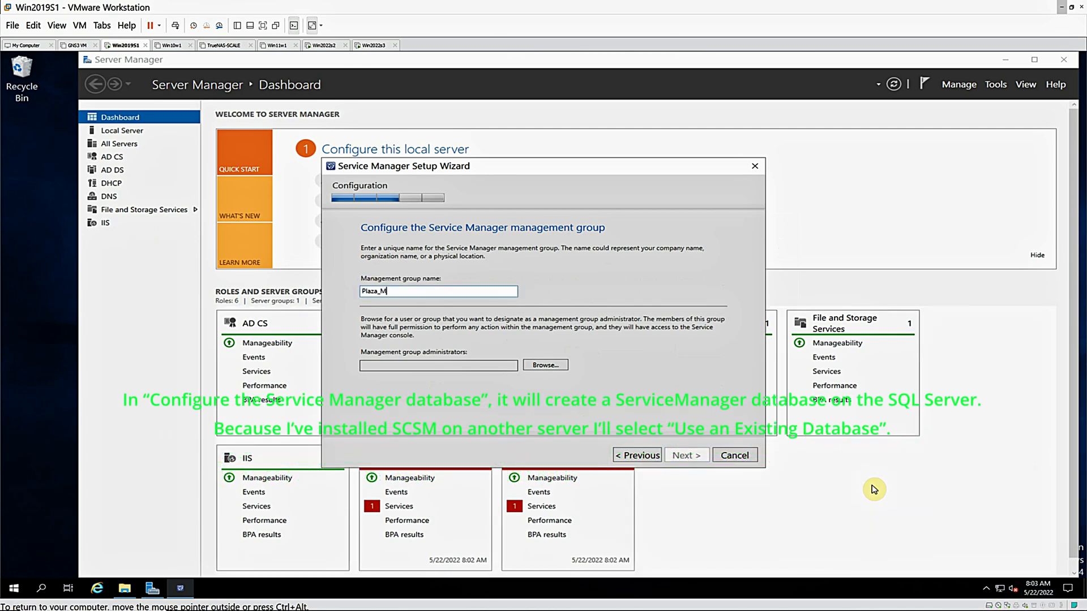
text(ana)
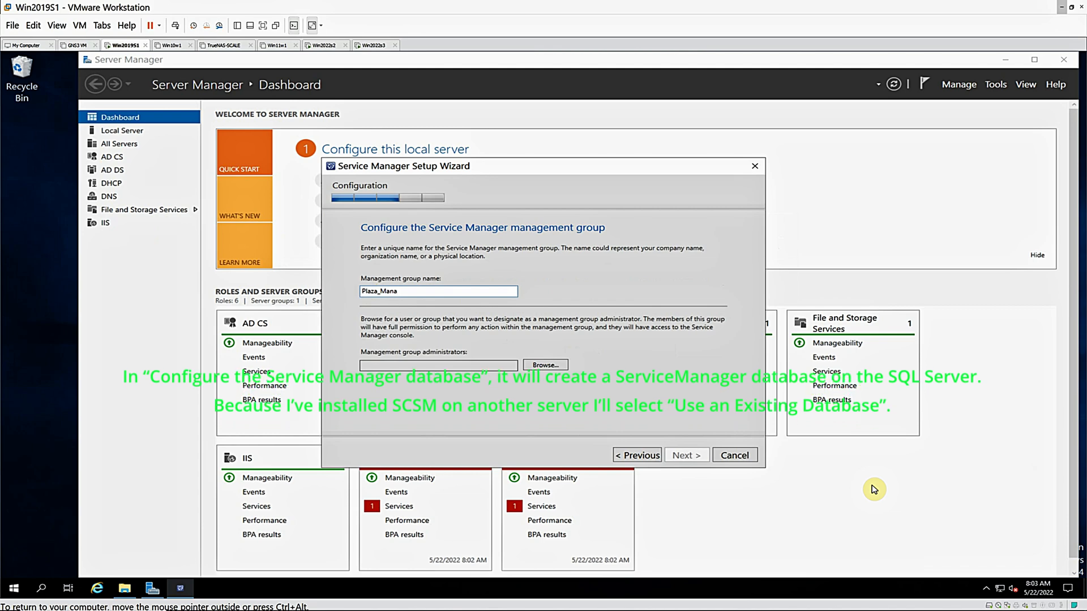
text(geme)
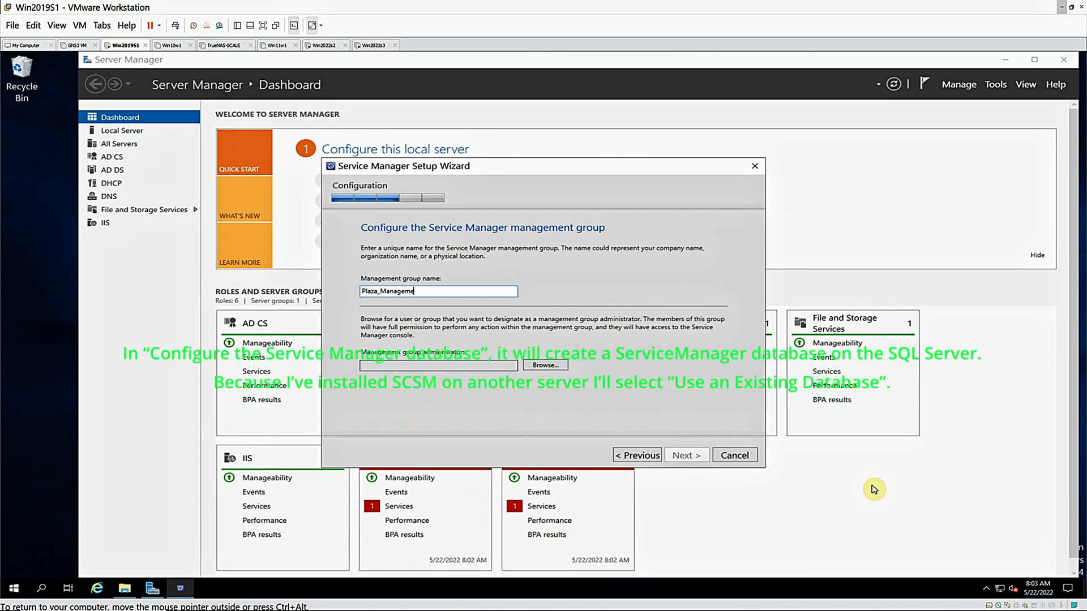
text(nt_G)
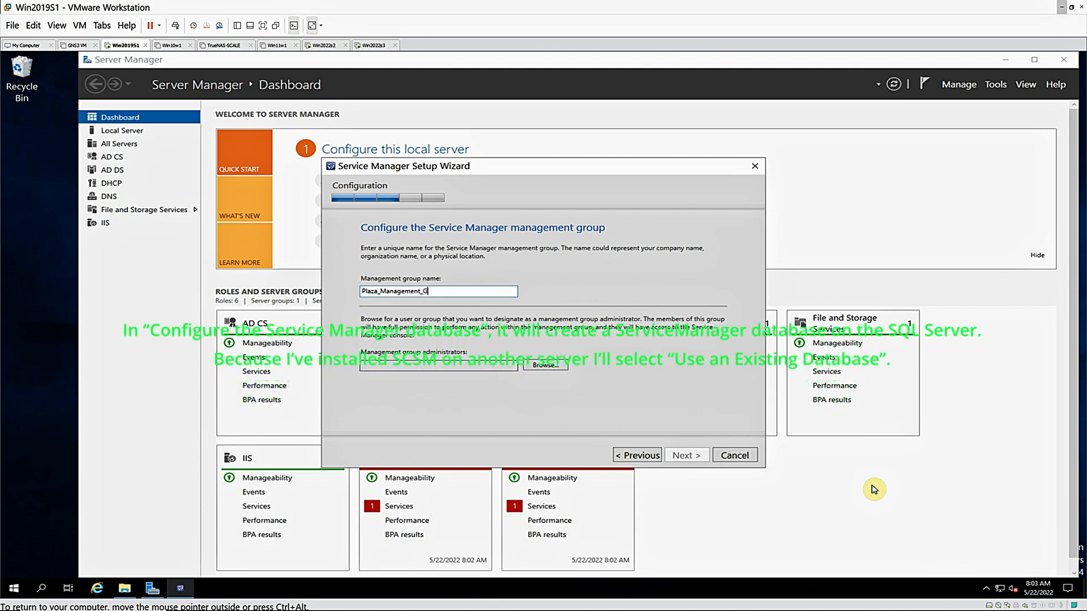
text(roup)
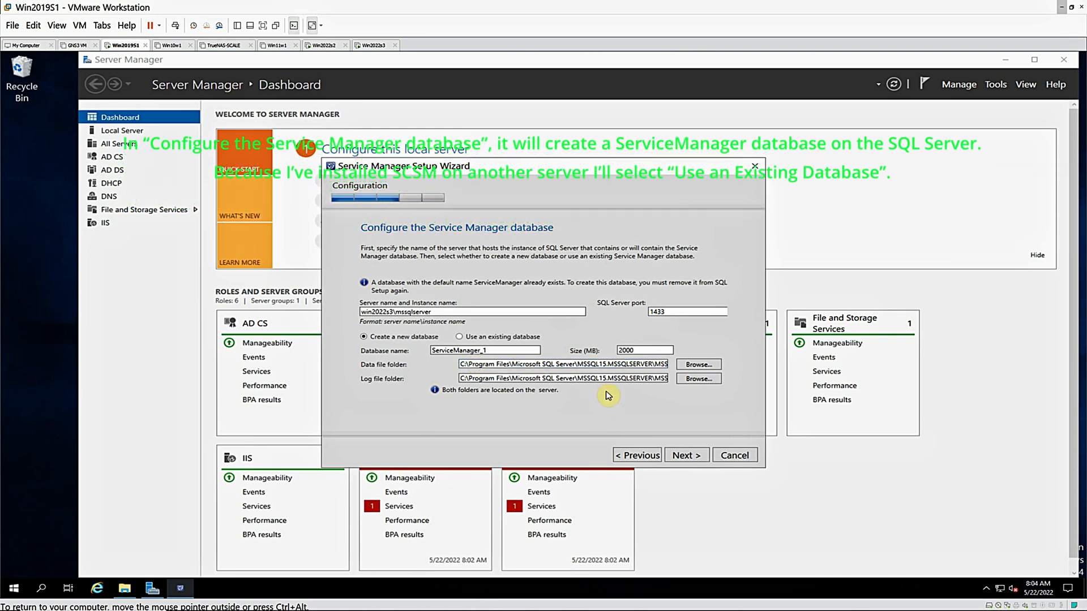
Use the existing ServiceManager database on win2022s3\mssqlserver and accept its management group settings
click(460, 336)
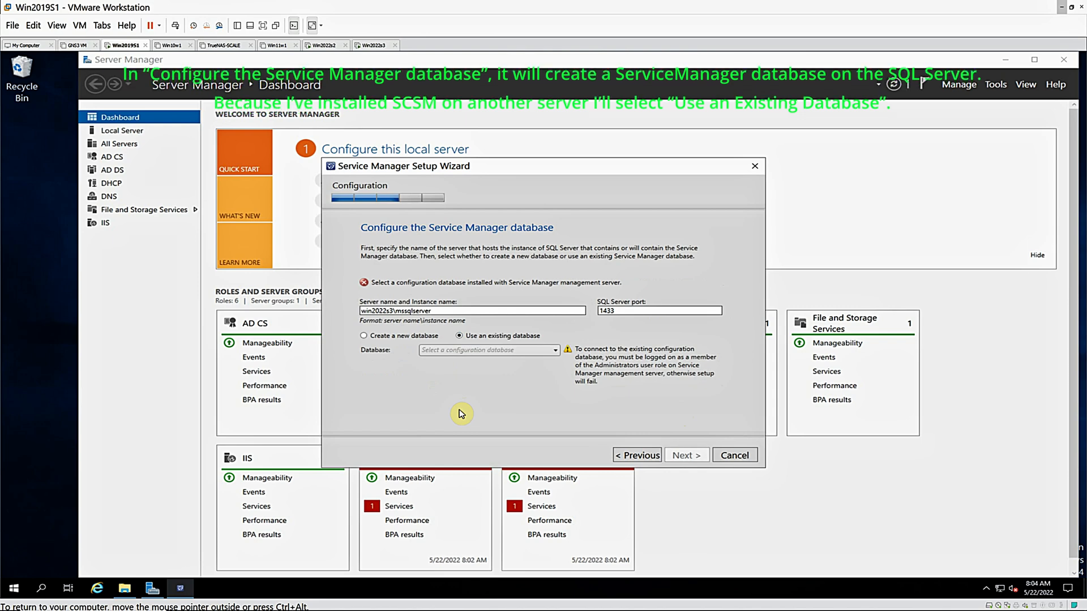
click(555, 352)
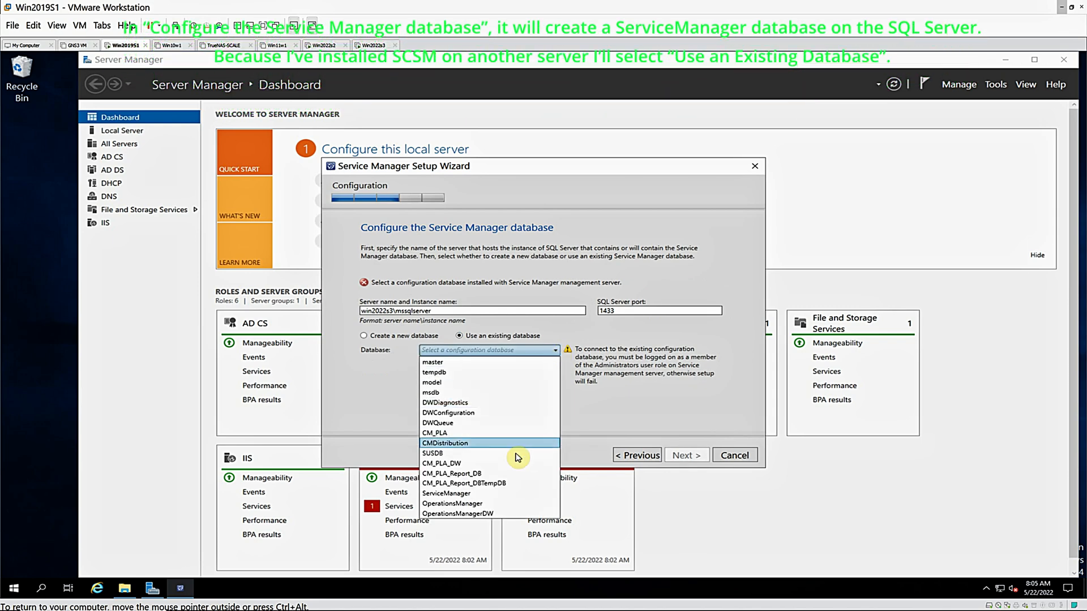
click(450, 493)
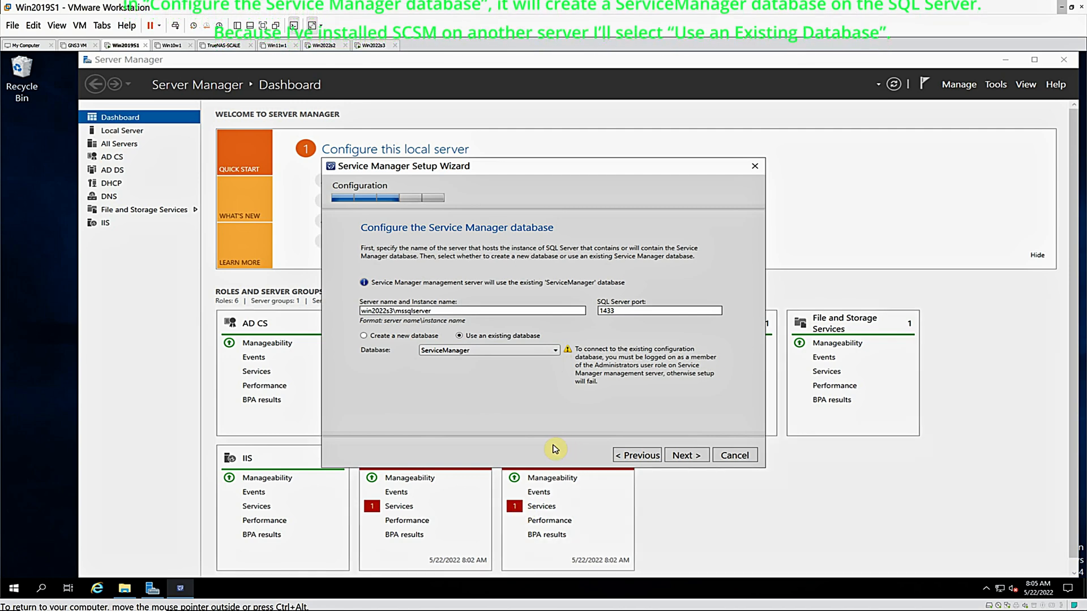
click(682, 457)
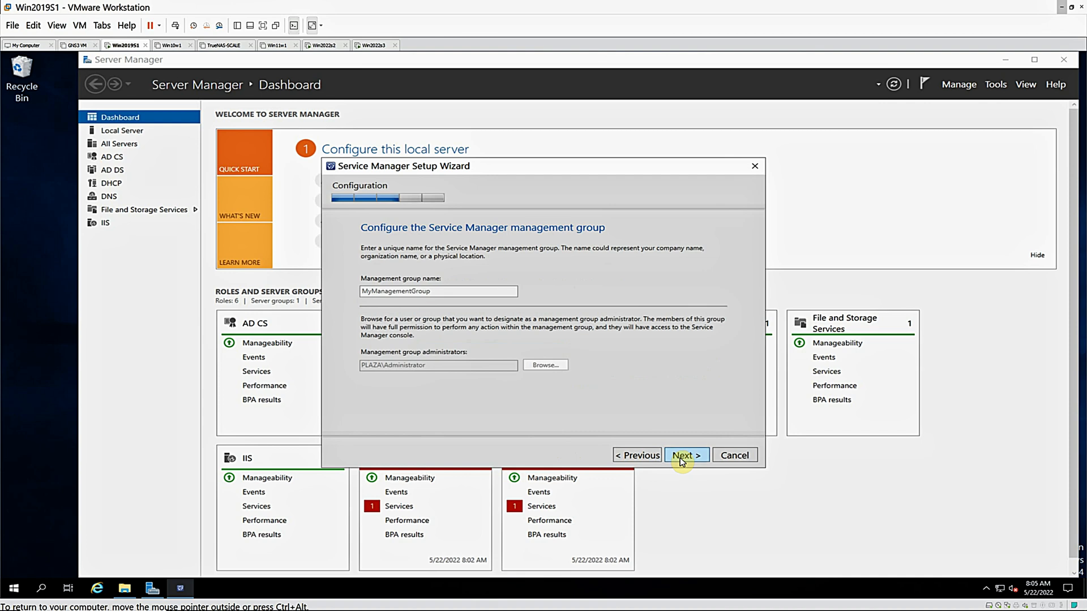
click(682, 458)
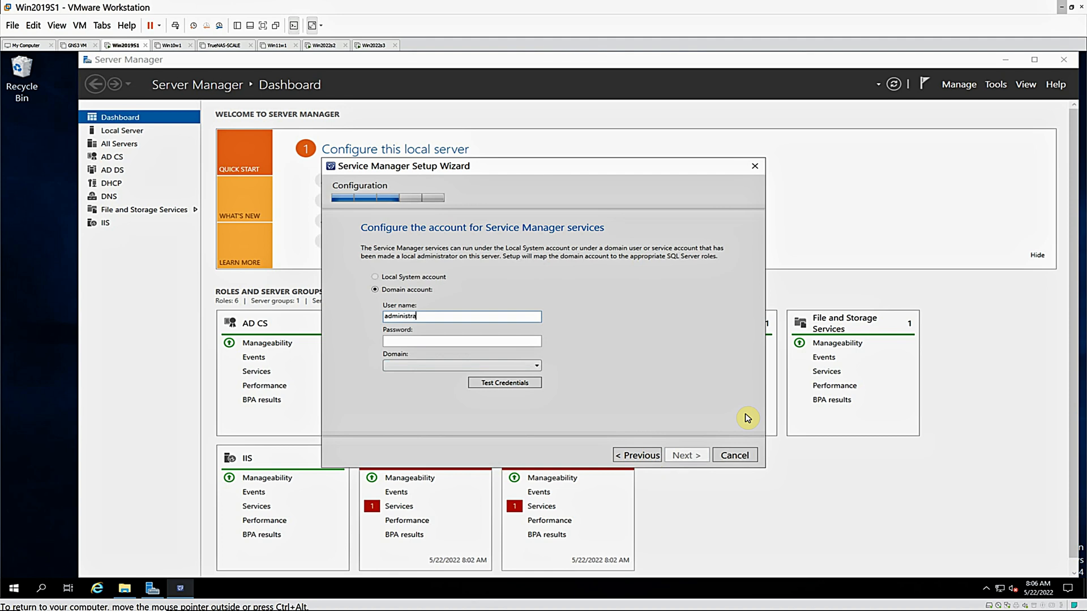
Set the Service Manager services account to the PLAZA domain's administrator, enter the account password and test the credentials
key(Tab)
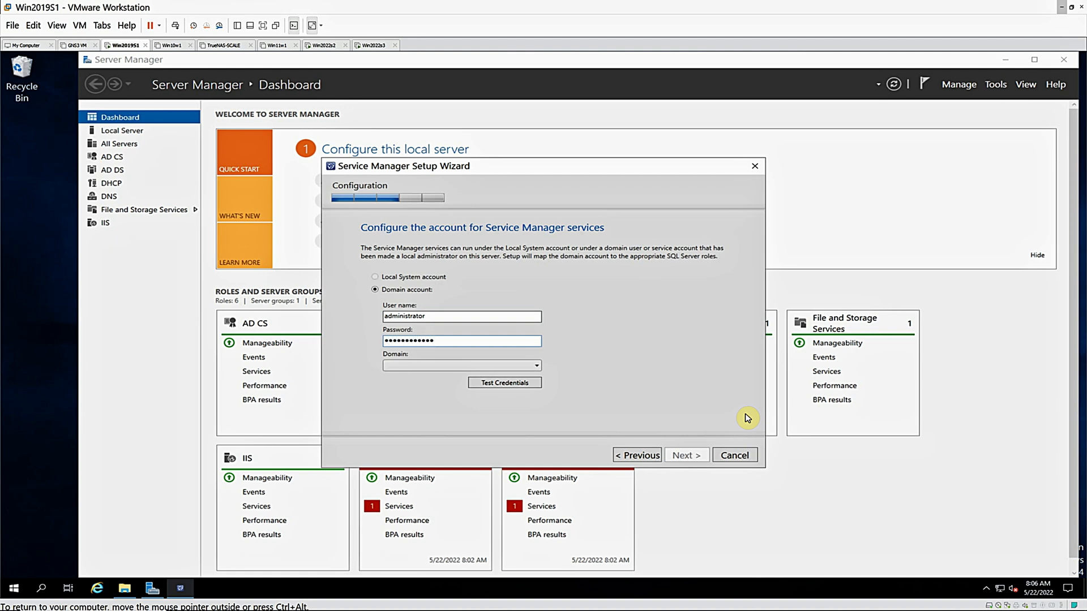
key(Tab)
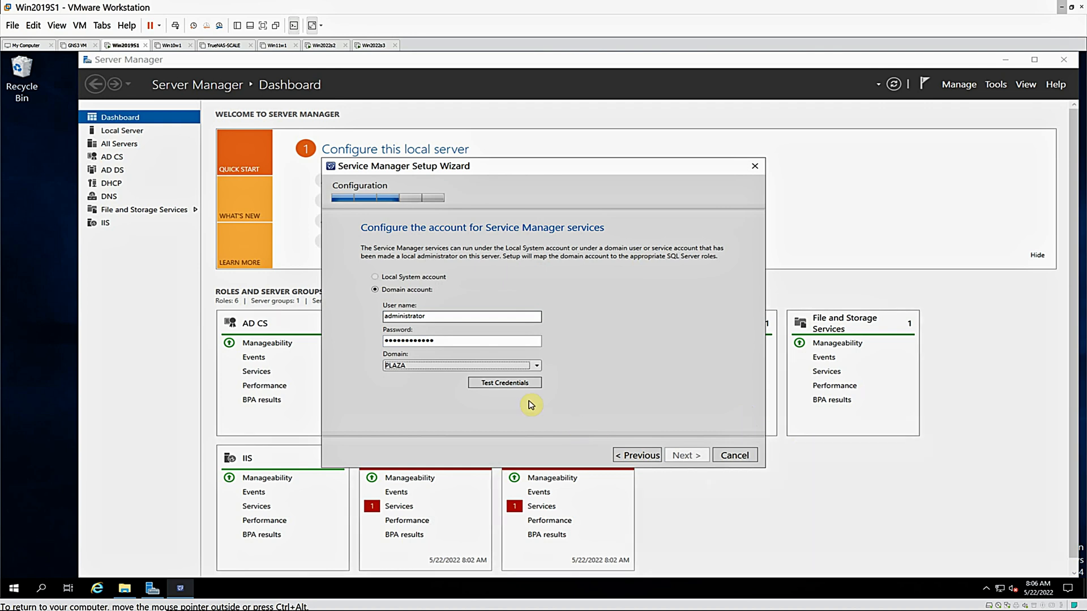
click(508, 384)
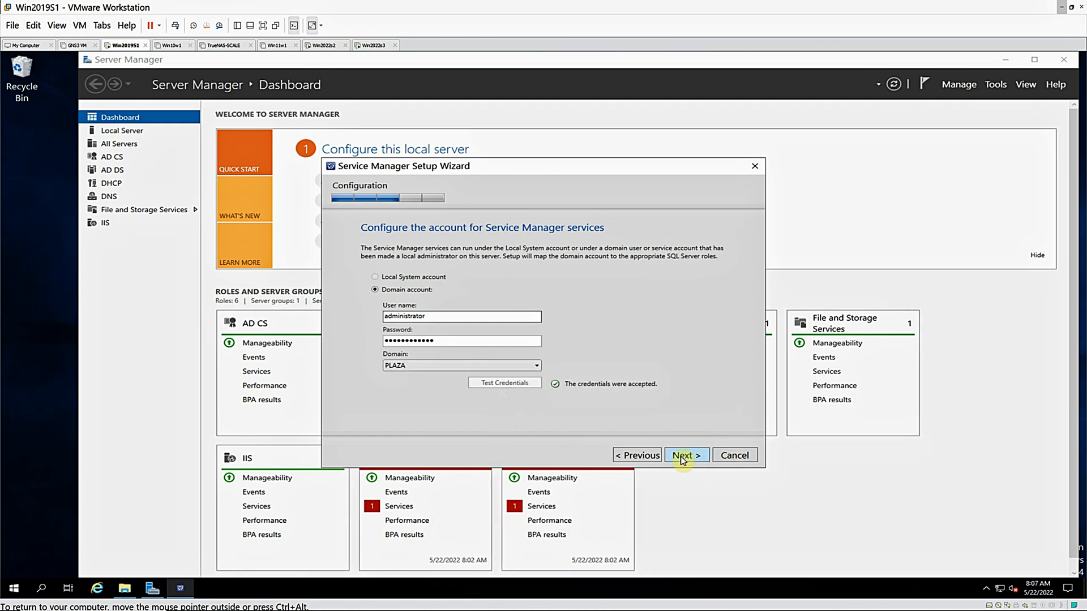
click(682, 456)
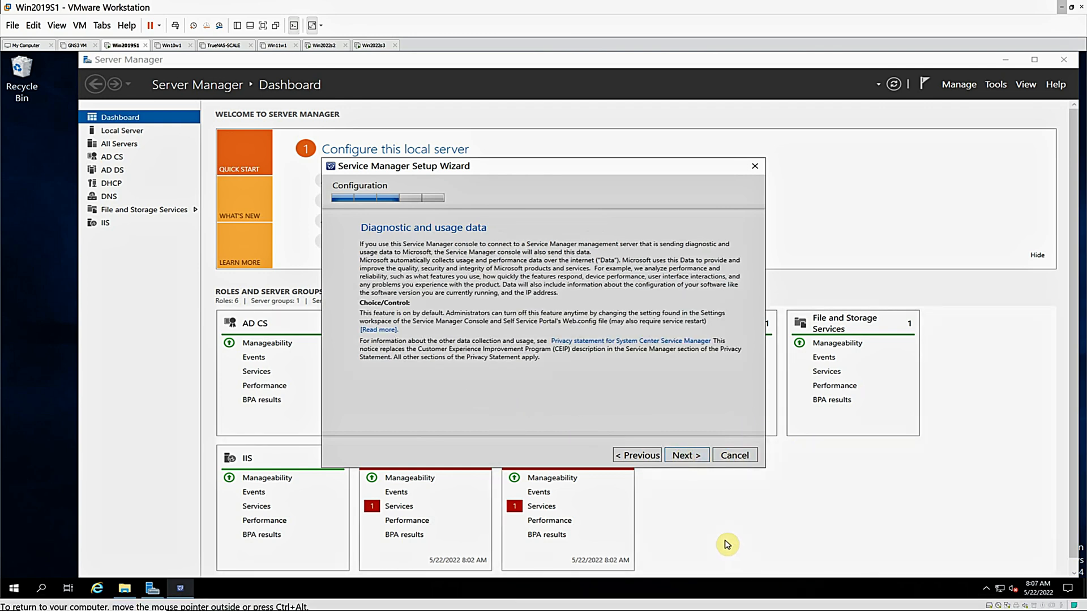
Accept the diagnostic and usage data notice and choose to use Microsoft Update when checking for updates, continuing to the installation summary
click(682, 456)
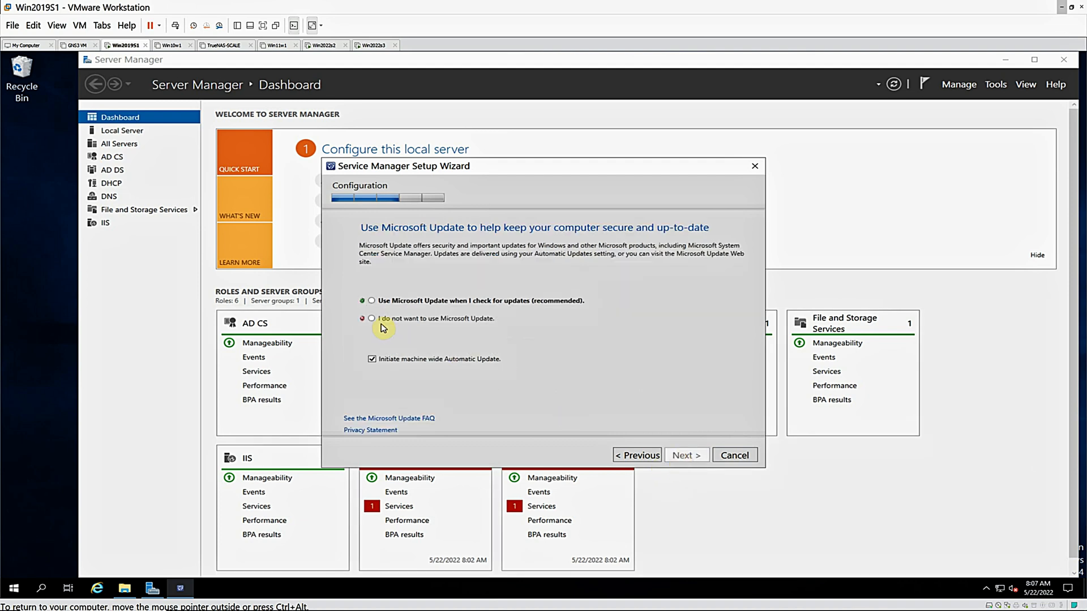
click(372, 301)
click(685, 455)
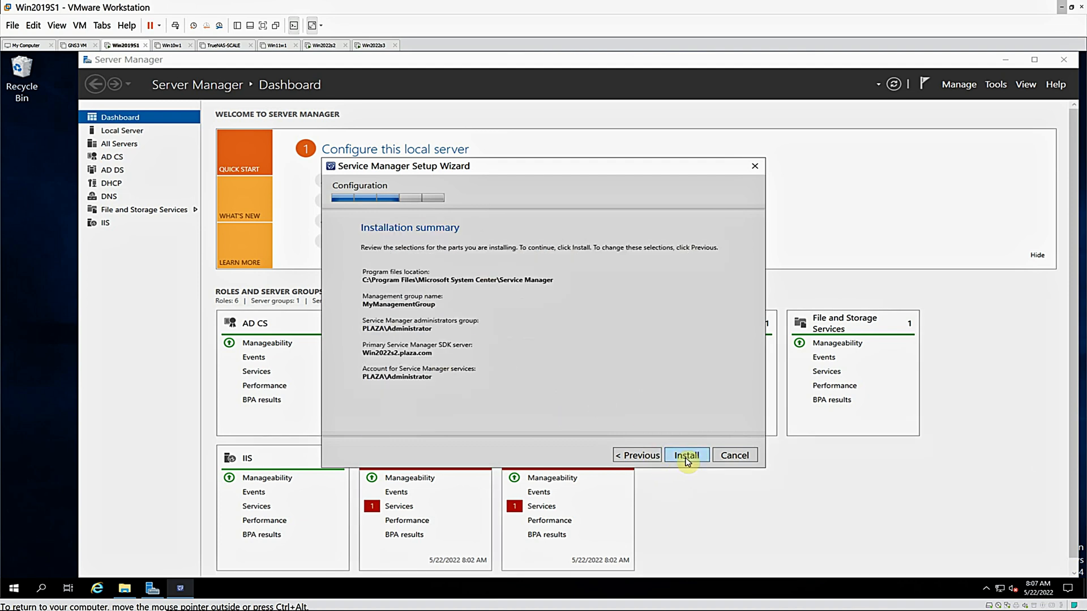
Start the Service Manager management server installation with the summarized settings and let it finish
click(685, 456)
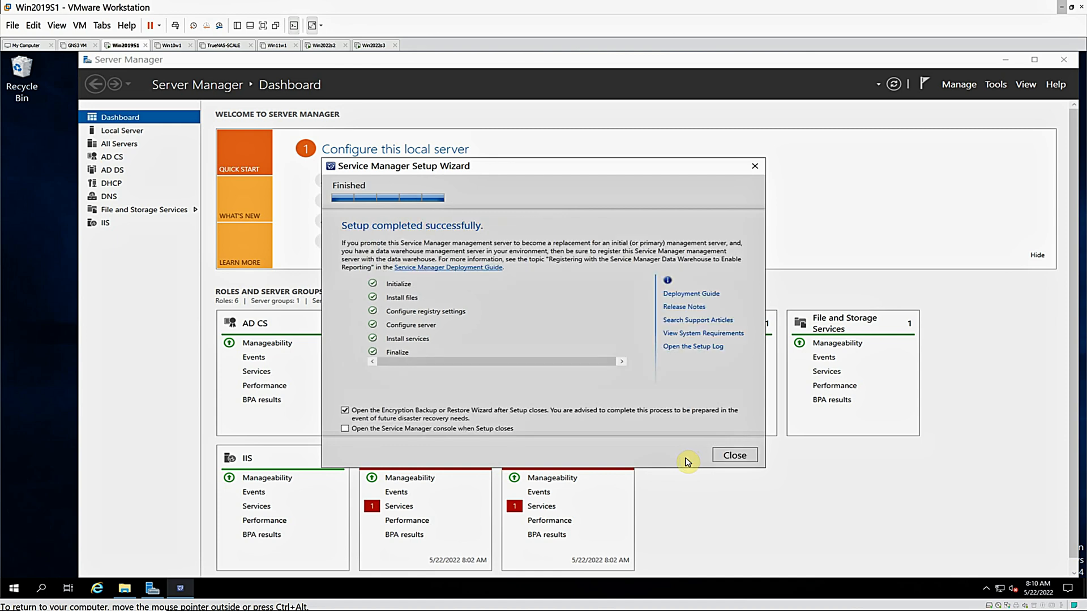
On the Win2022s3 virtual machine, create a folder named Encryption_Backup on New Volume (E:)
mouse_move(125, 595)
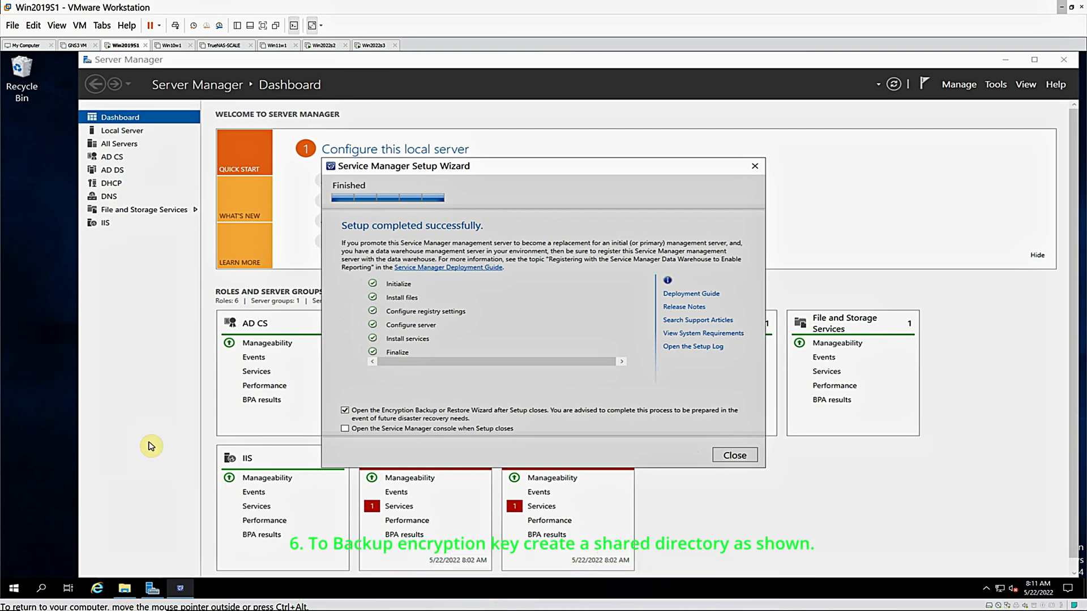
click(374, 45)
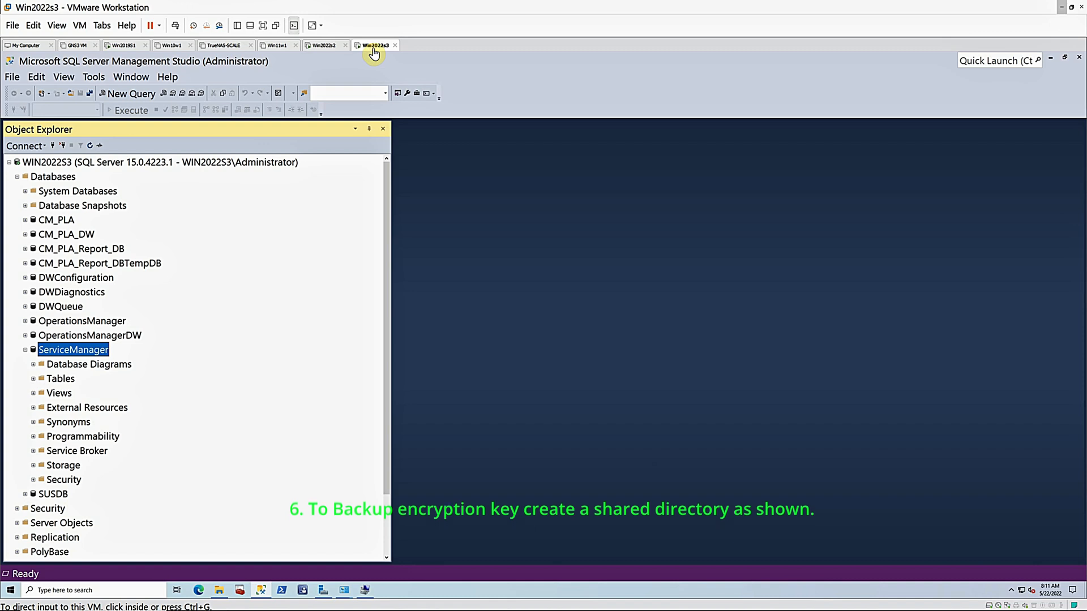
click(1051, 66)
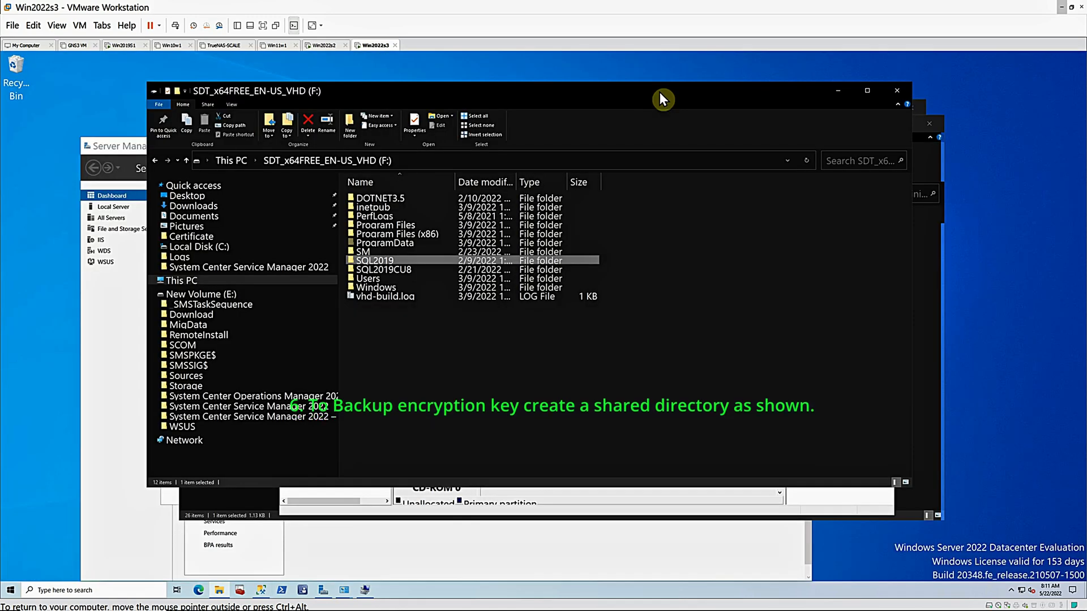
click(214, 294)
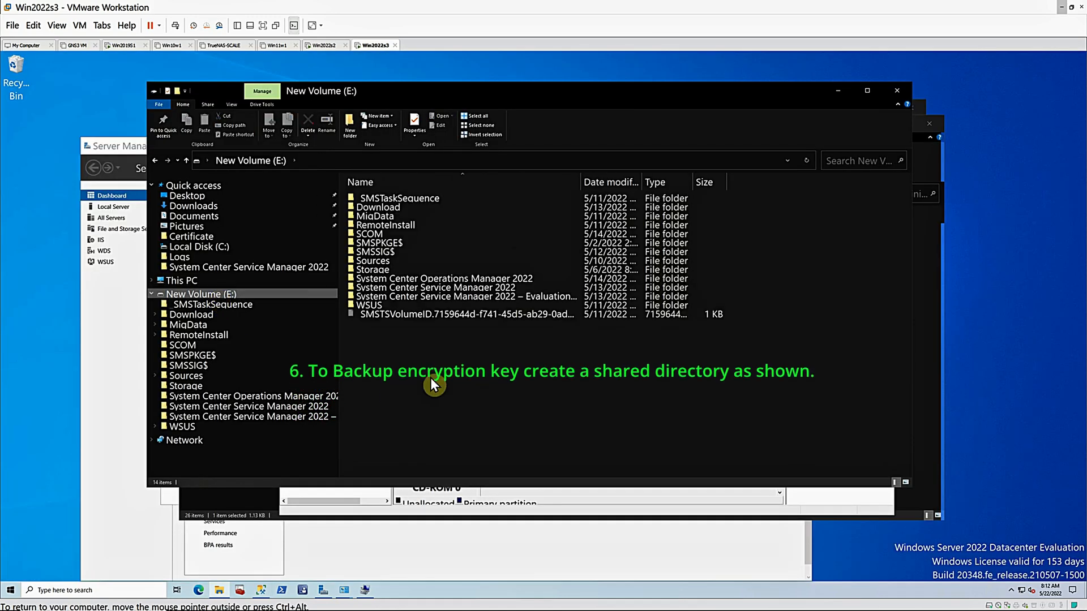
right_click(451, 404)
mouse_move(559, 525)
click(630, 460)
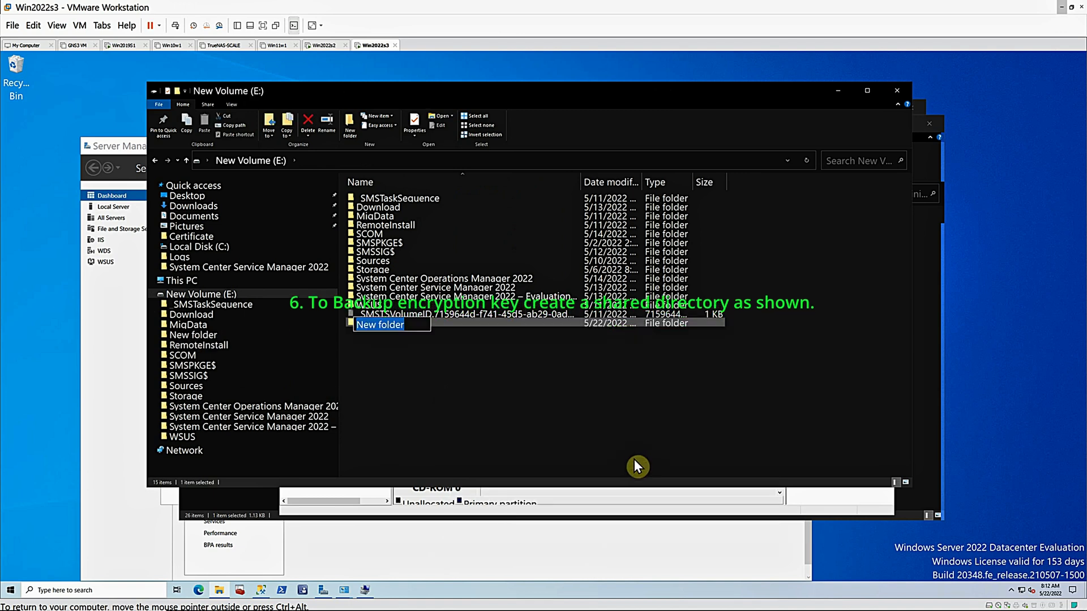
text(Encry)
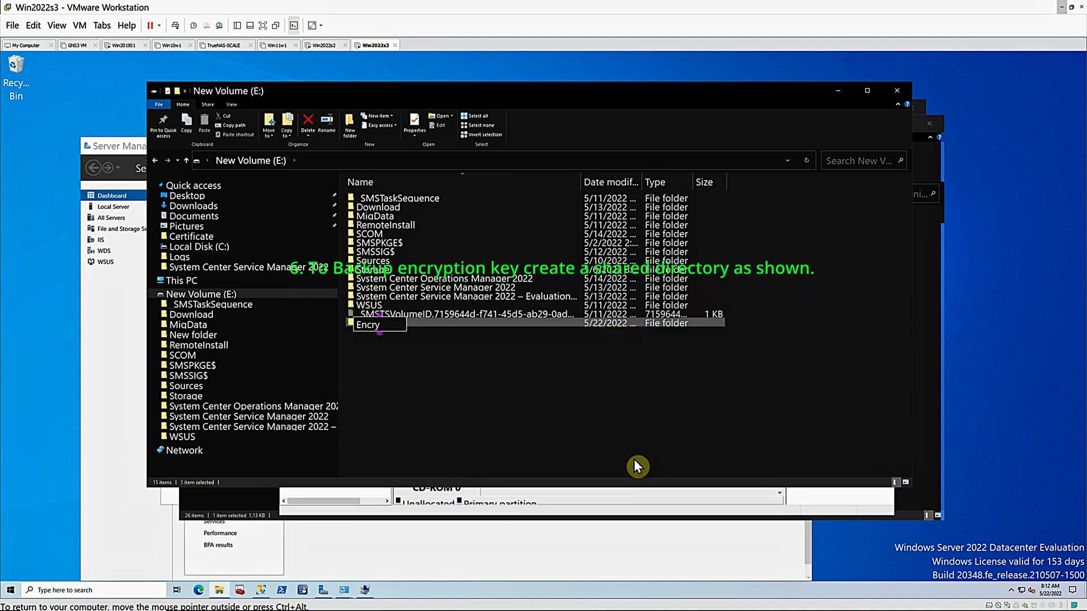
text(ption)
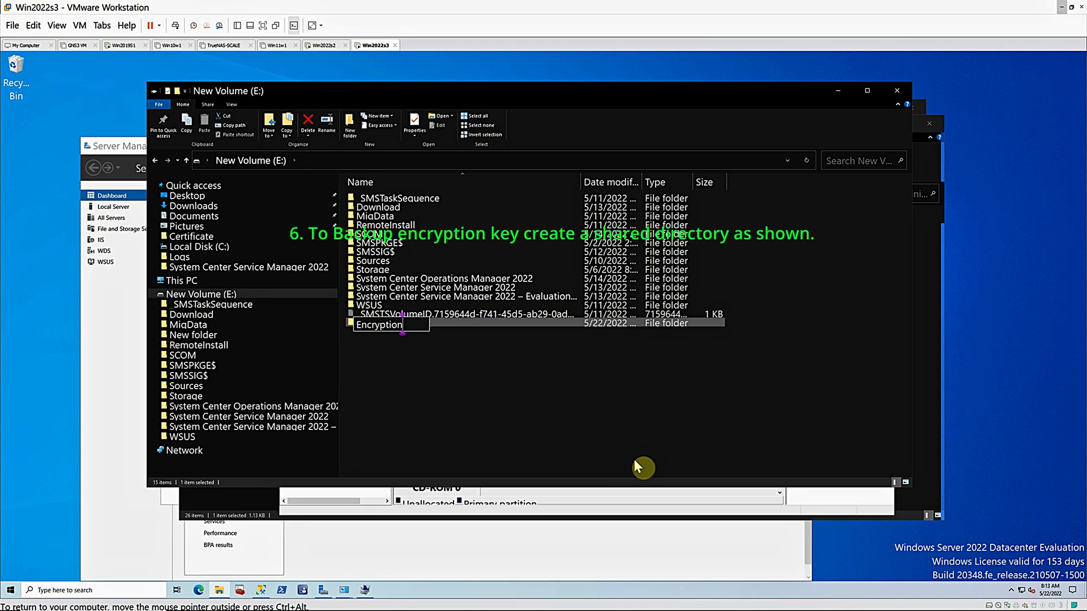
text(_Backup)
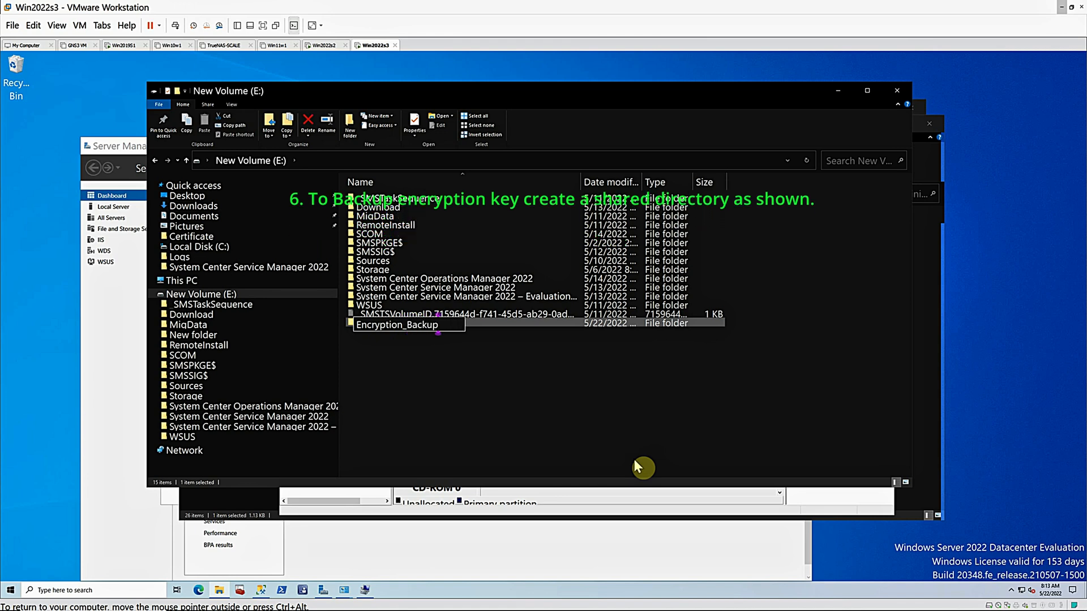
key(Return)
Share the Encryption_Backup folder on the network with the listed administrator accounts and review its advanced sharing permissions
right_click(413, 323)
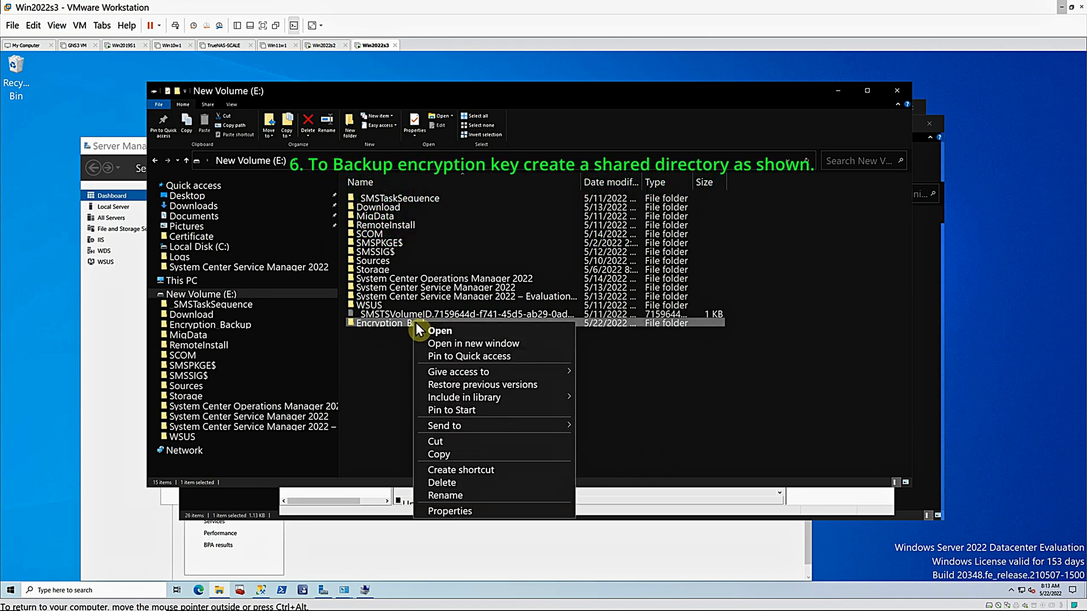
click(450, 511)
click(451, 348)
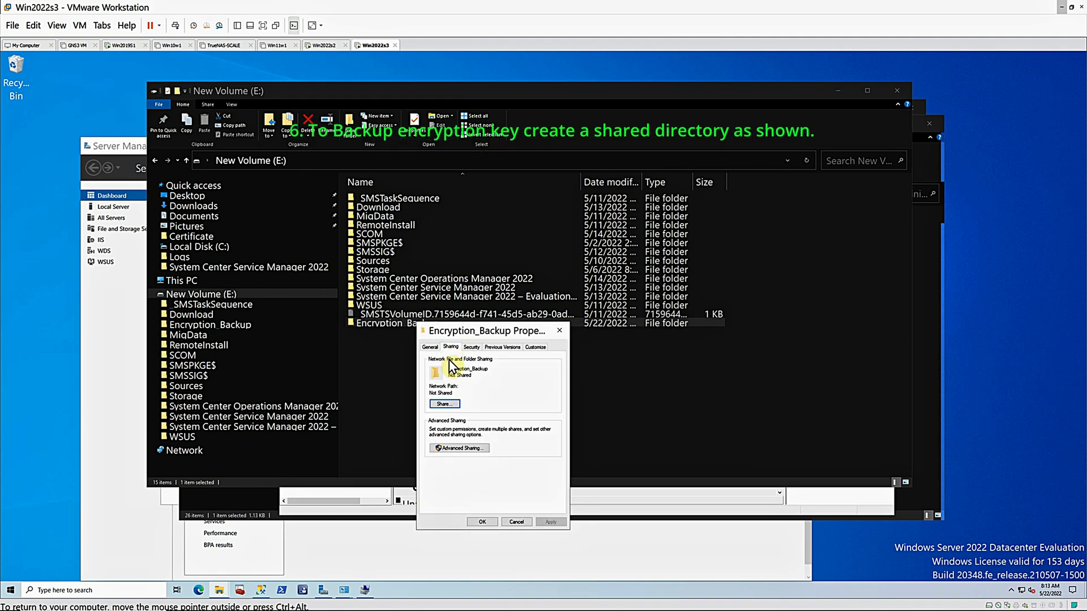
click(445, 405)
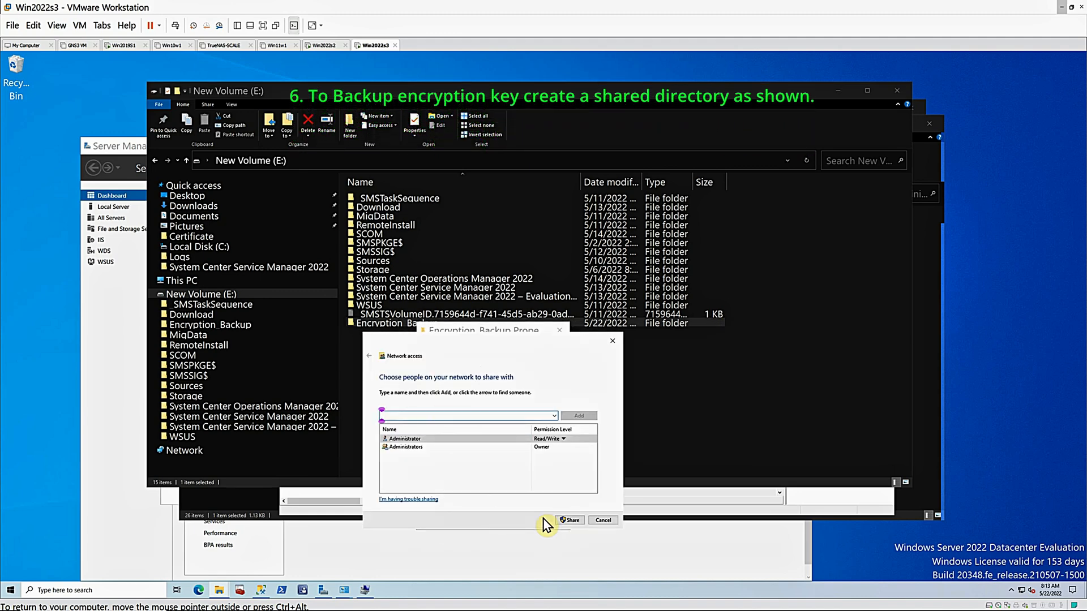
click(572, 522)
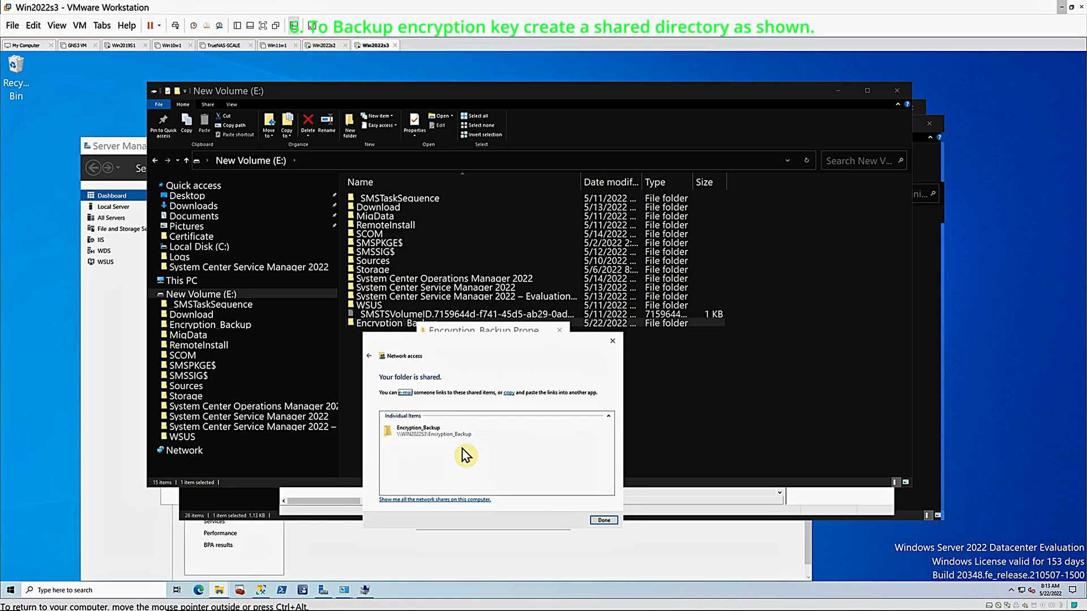
click(605, 521)
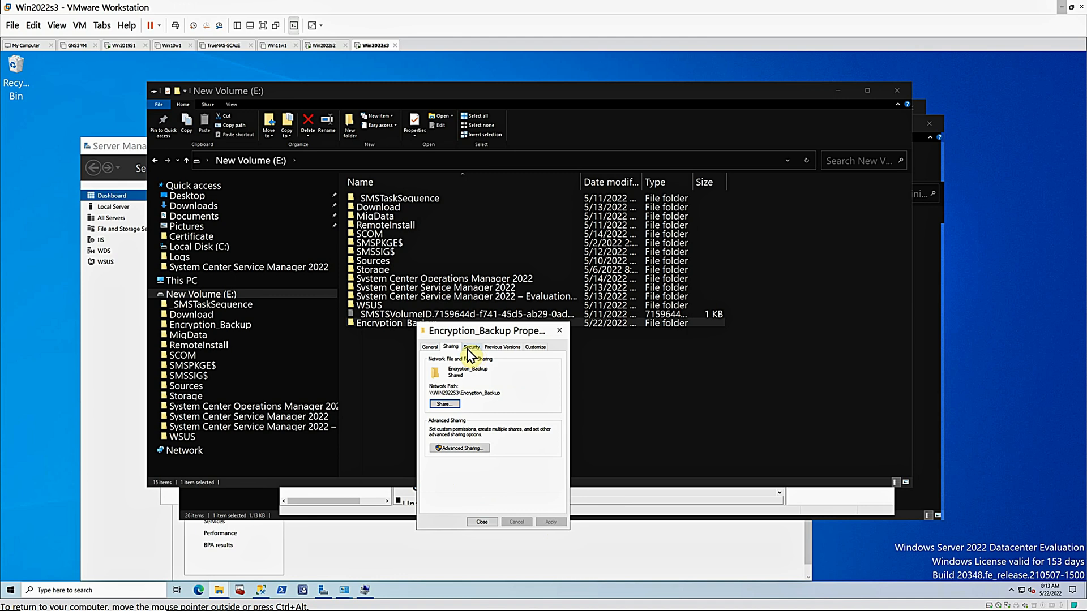
click(450, 449)
click(450, 468)
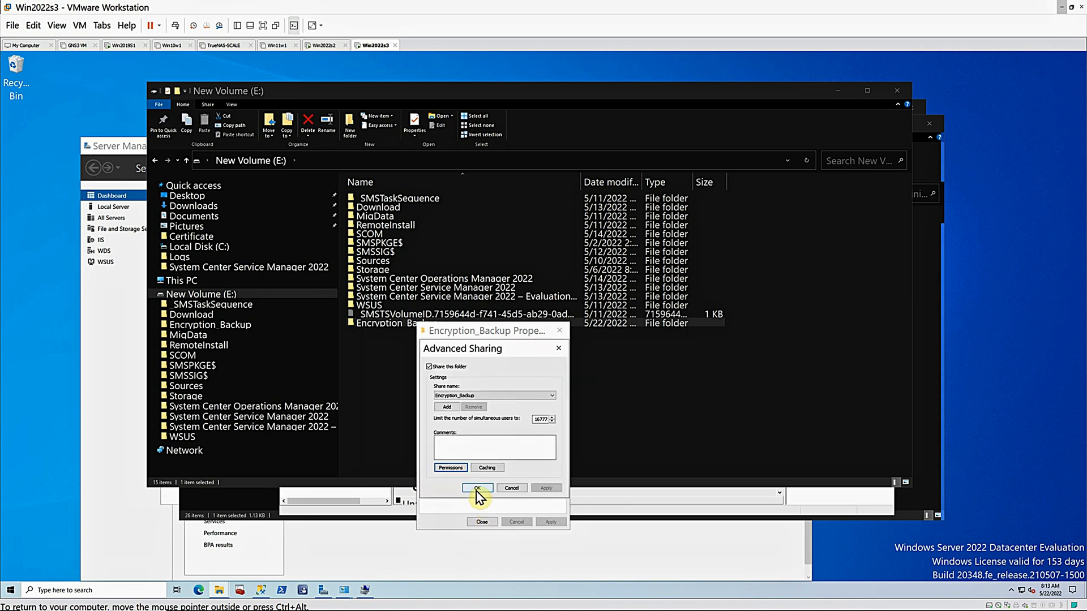
click(478, 488)
Add the plaza.com Administrator and sa accounts to Encryption_Backup's security permissions, authenticating to the domain as administrator with the account password
click(472, 346)
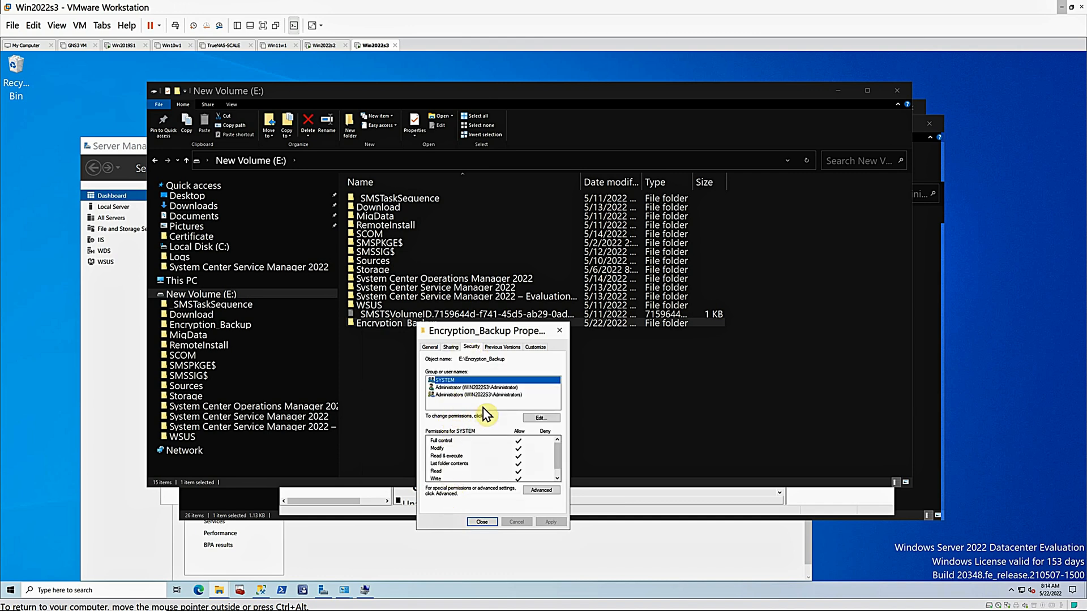
click(541, 418)
click(523, 467)
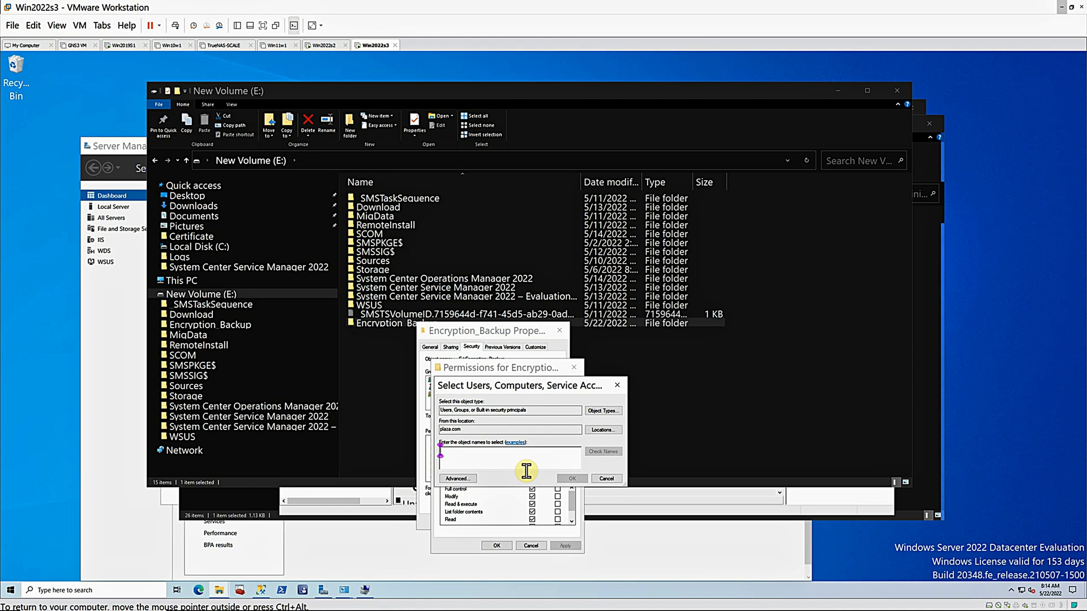
text(administ)
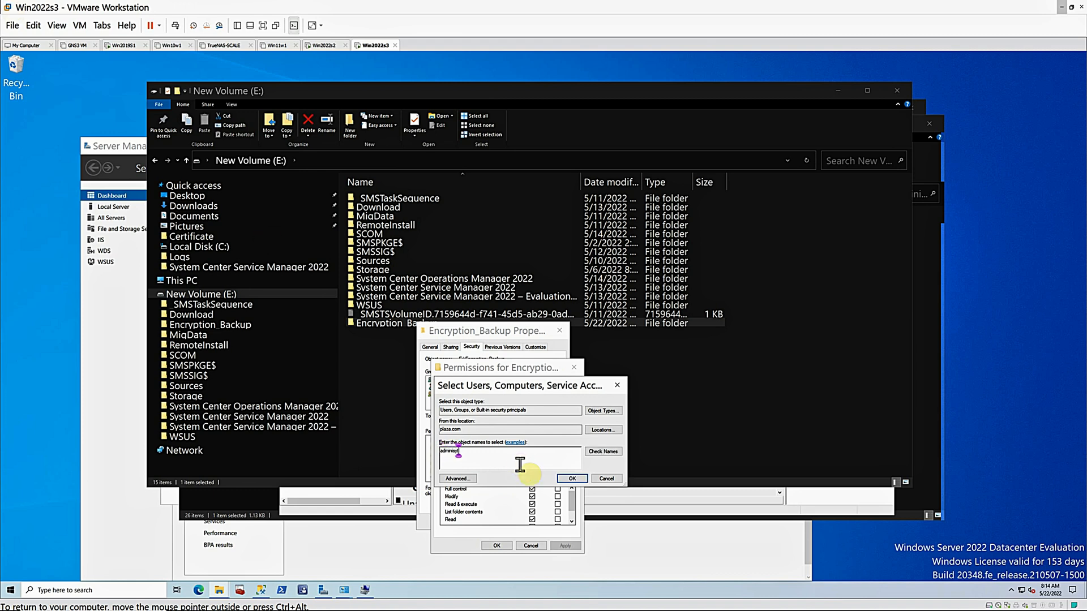
text(rator)
click(563, 477)
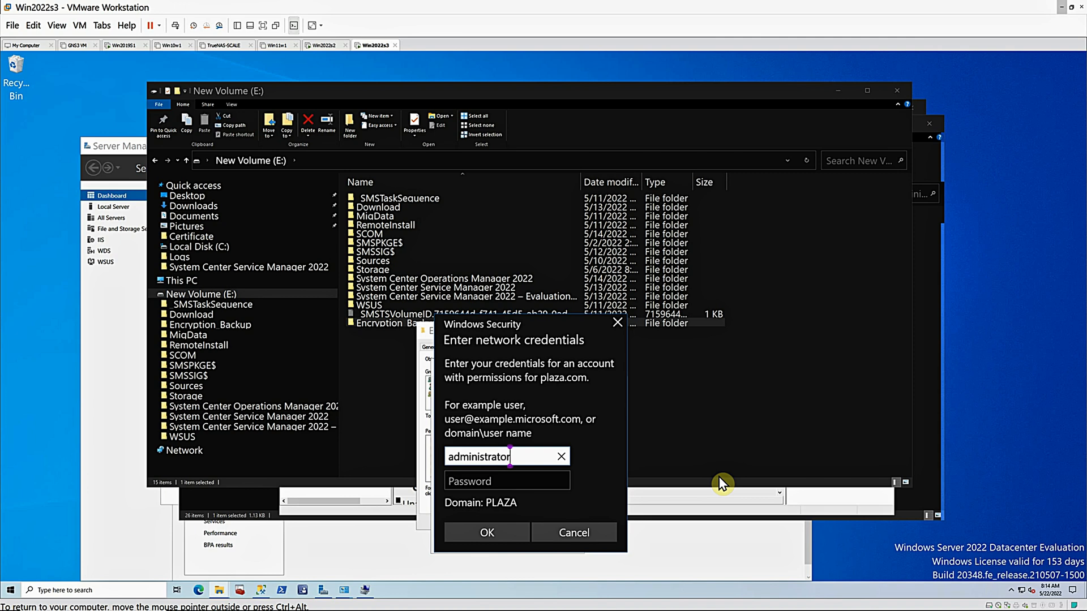
key(Tab)
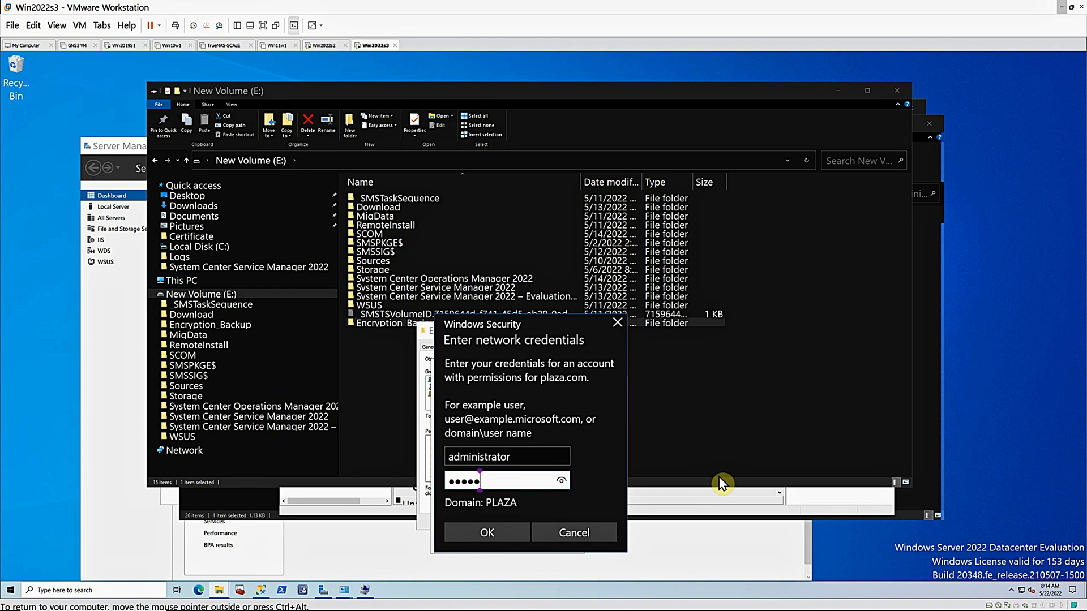
key(Return)
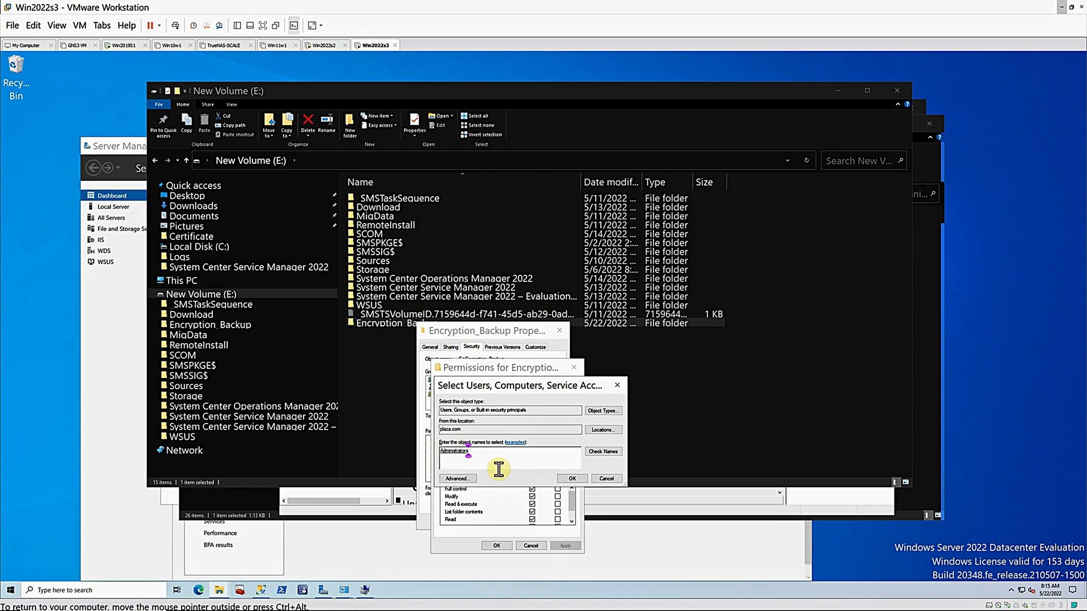
click(604, 453)
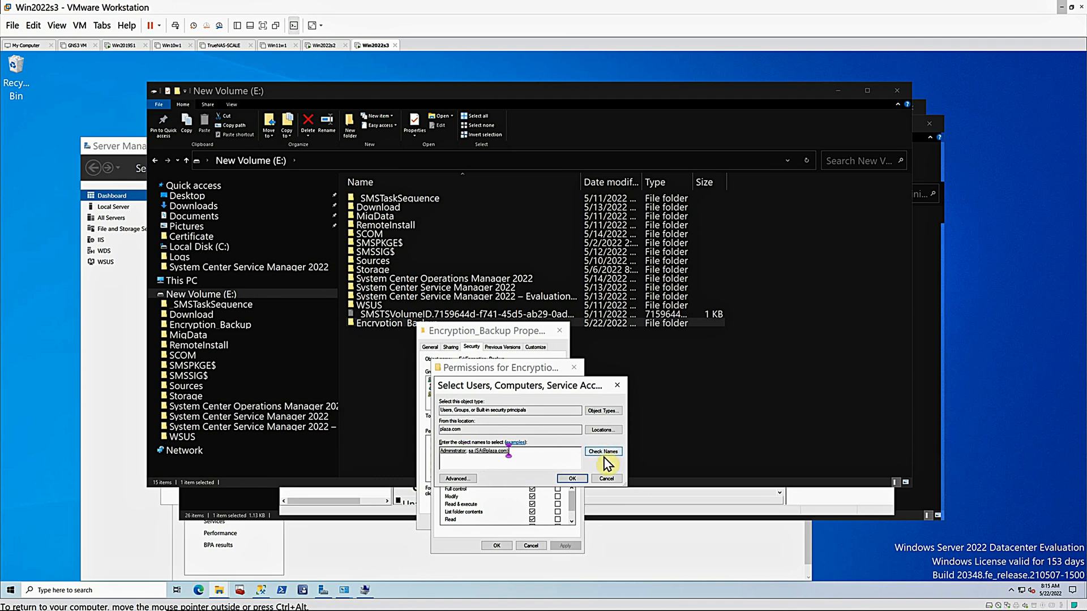
click(572, 479)
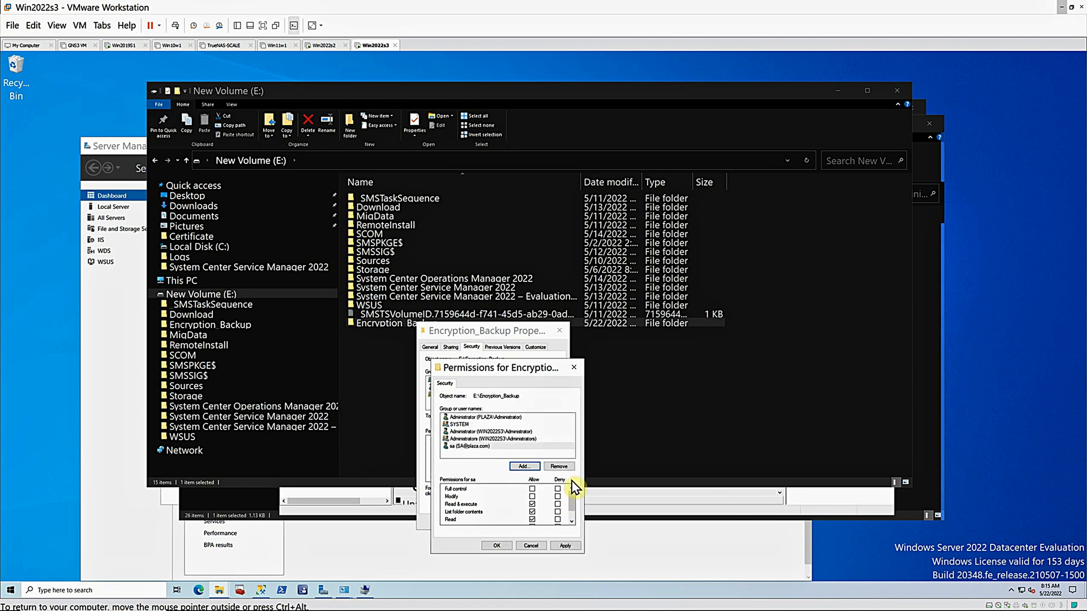
Grant Full control of Encryption_Backup to both the PLAZA domain Administrator and sa, and apply the permissions
click(472, 419)
click(532, 489)
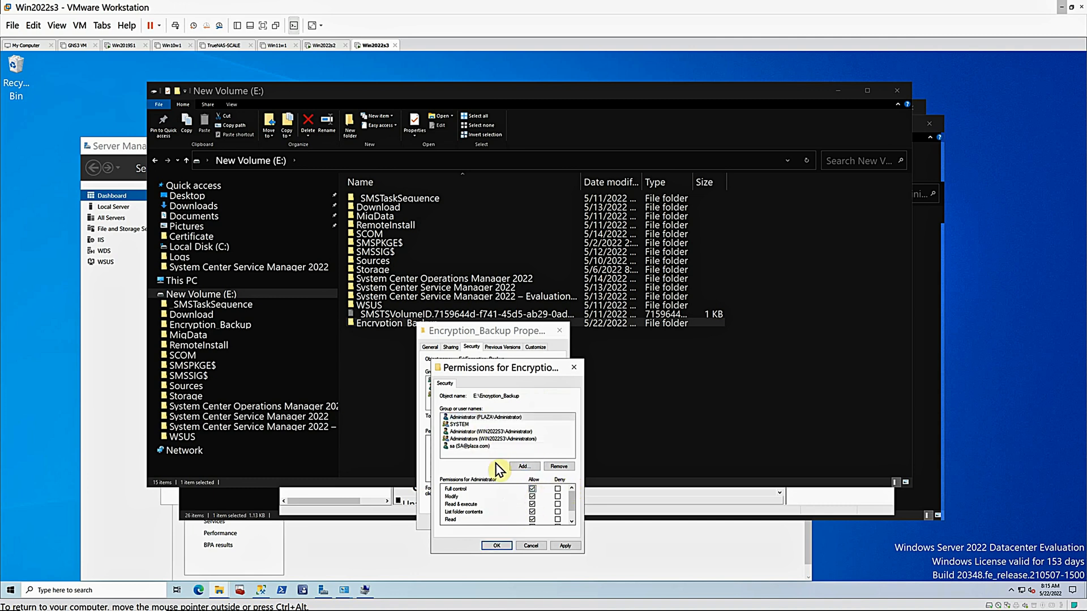
click(466, 446)
click(533, 489)
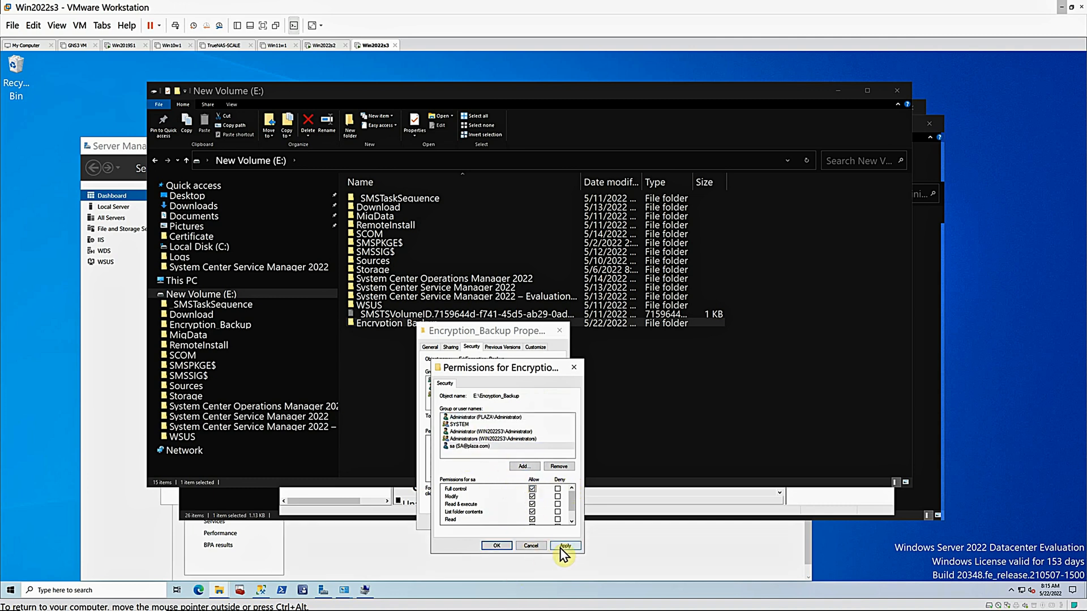
click(561, 547)
click(500, 548)
click(484, 524)
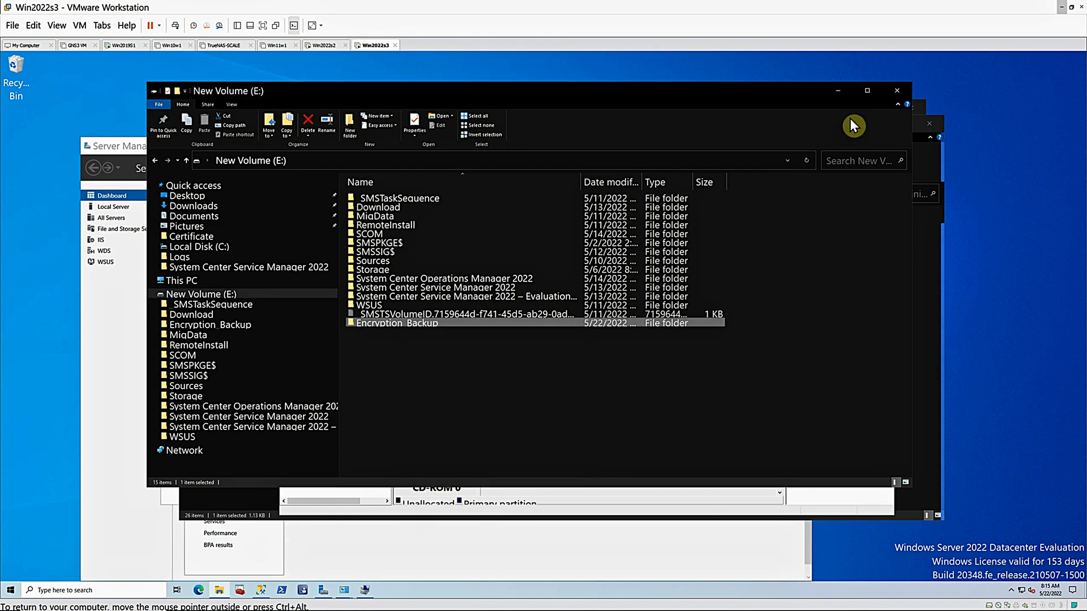
Back on the Win2019S1 virtual machine, refresh the shares on \\WIN2022S3 and check for the Encryption_Backup share
click(121, 45)
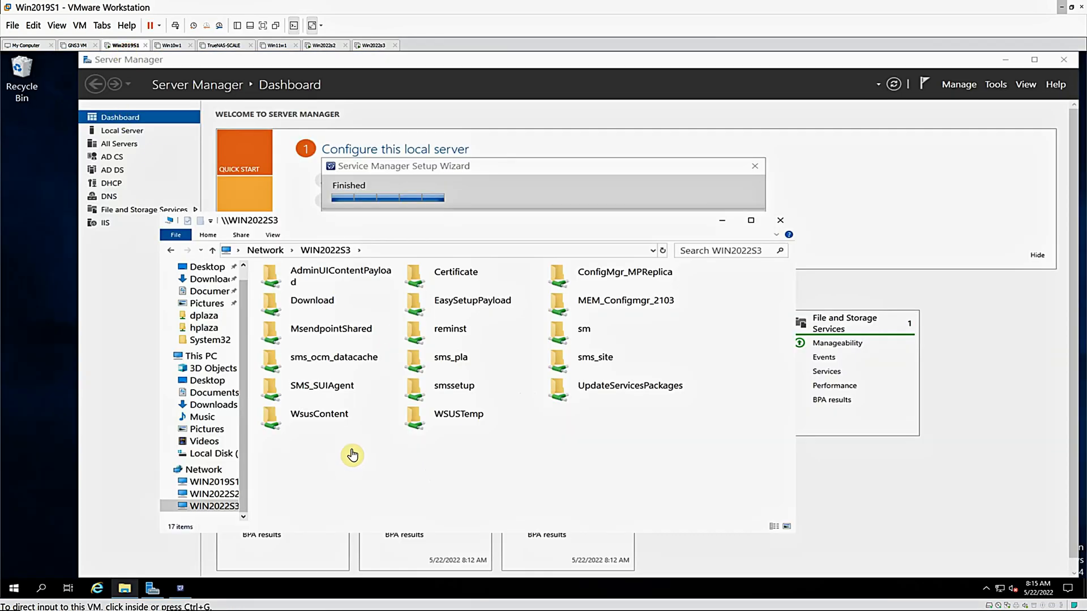
right_click(463, 487)
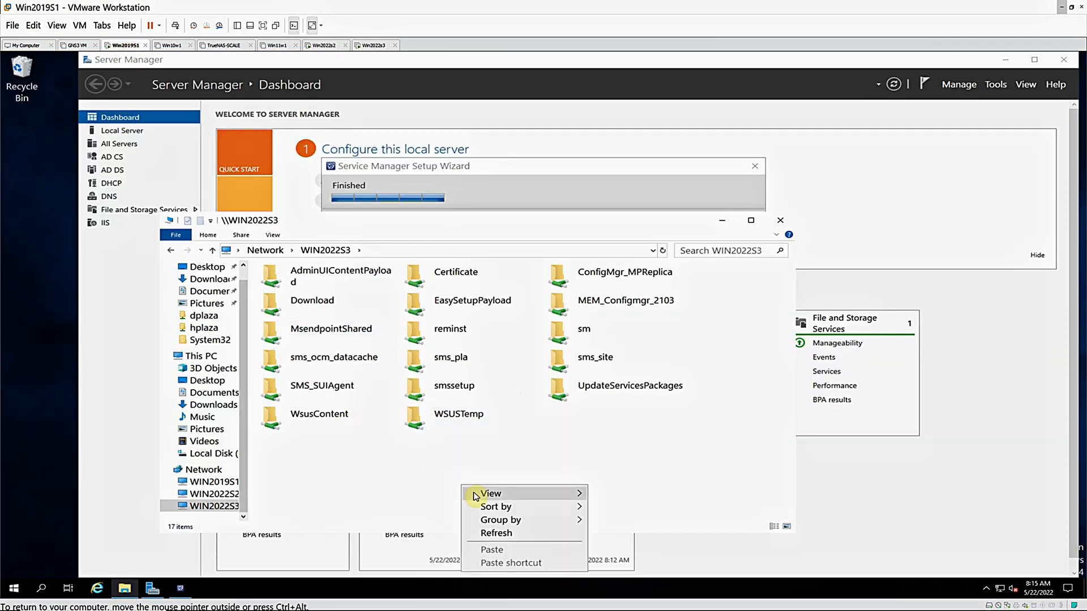
click(498, 534)
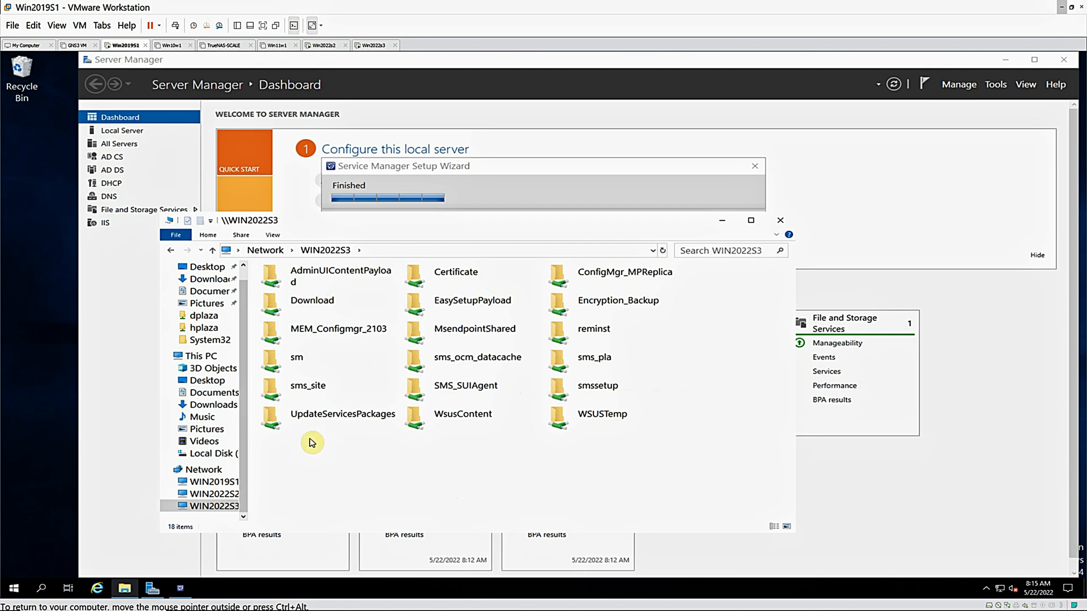
click(591, 301)
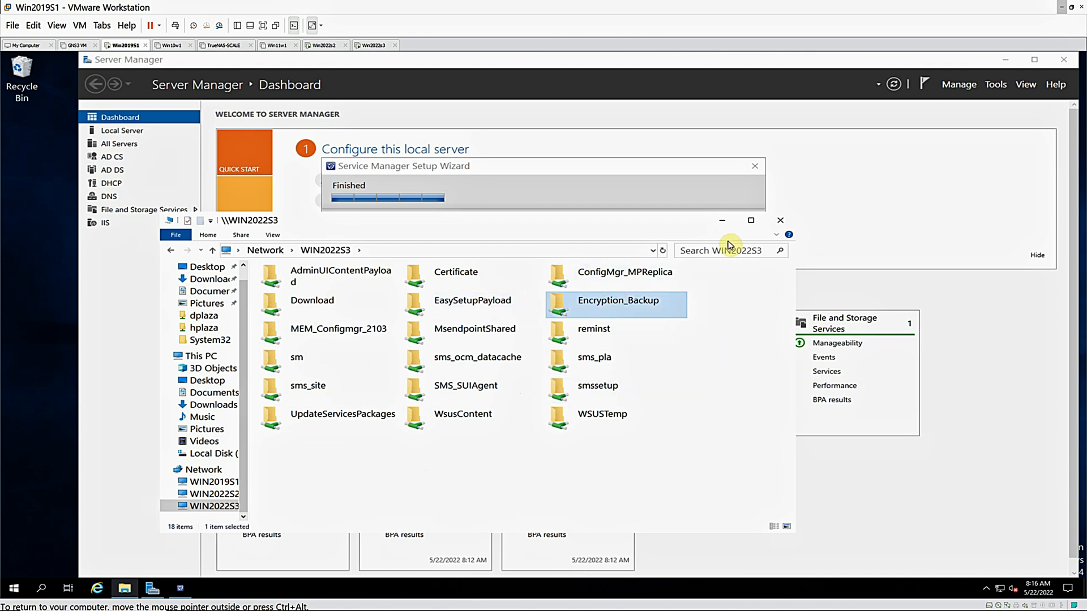
click(723, 224)
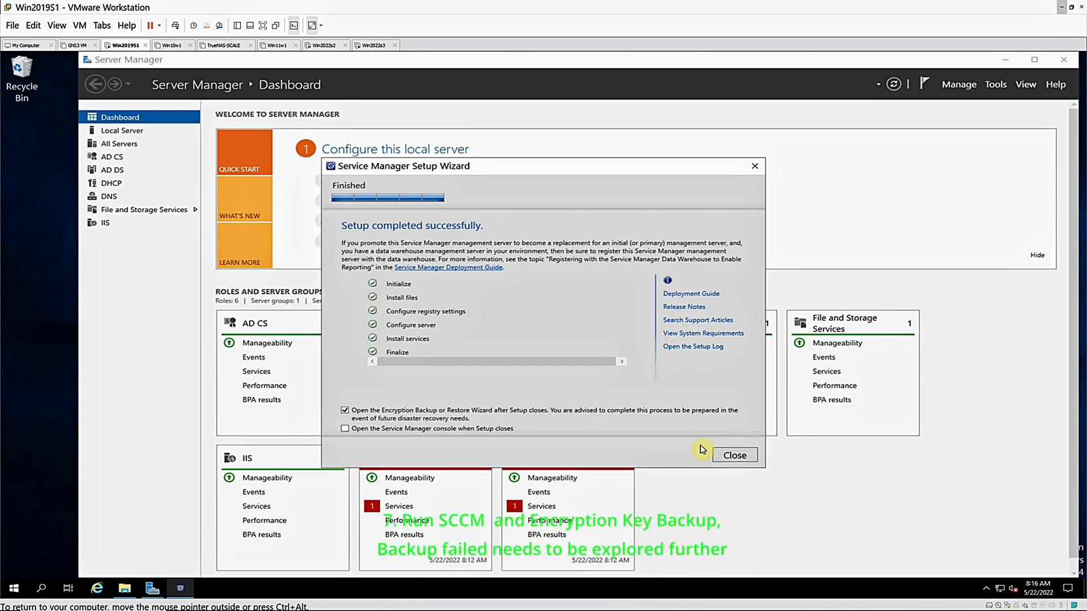
Close setup with the encryption backup wizard and Service Manager console set to open, connect the console to WIN2019S1 and minimize it
click(345, 429)
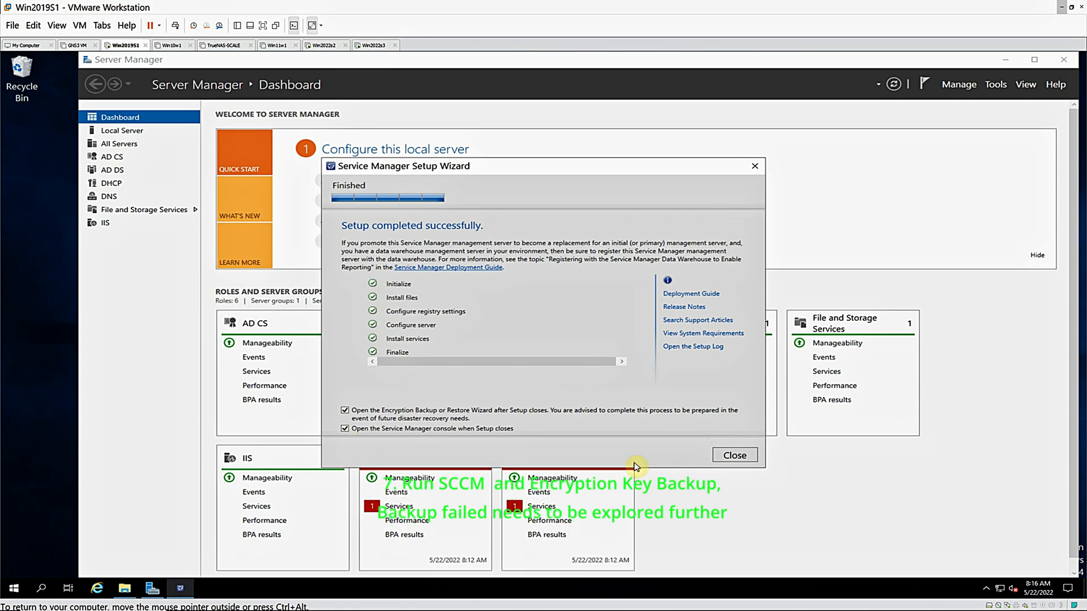
click(725, 460)
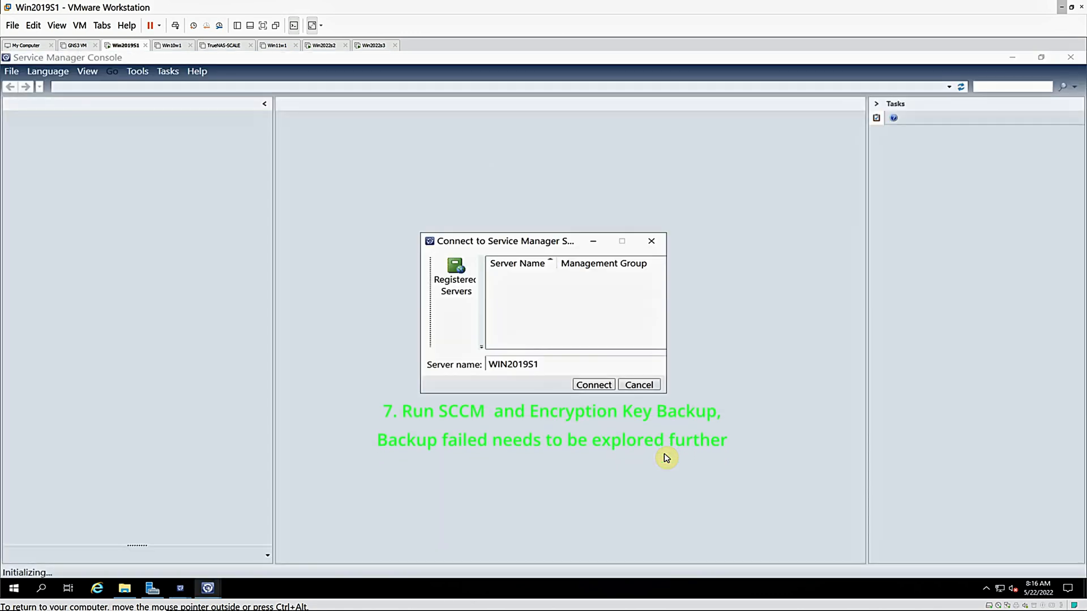
click(590, 386)
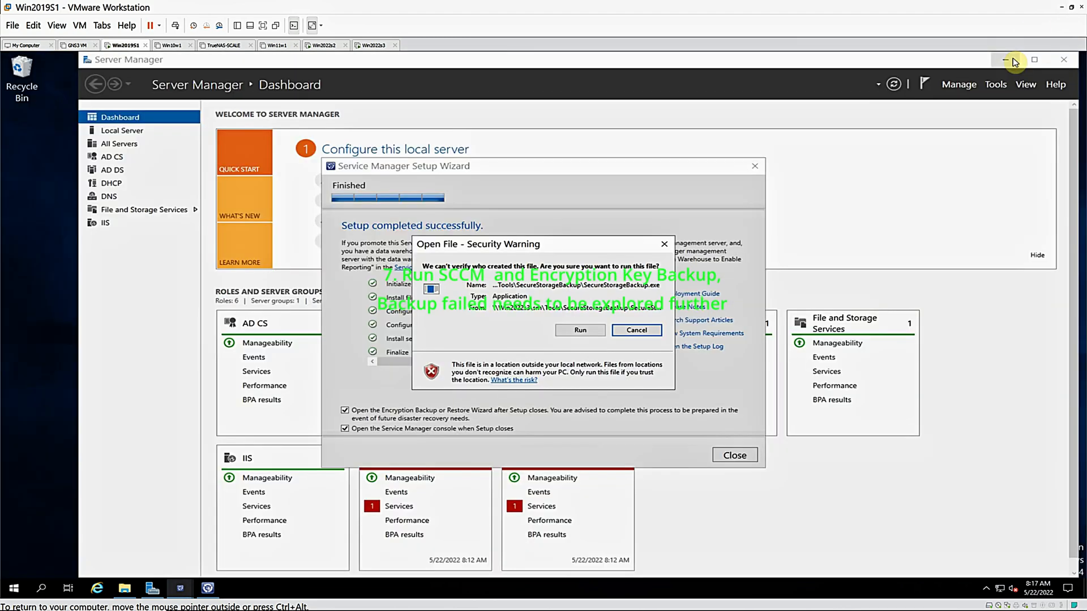
click(1013, 57)
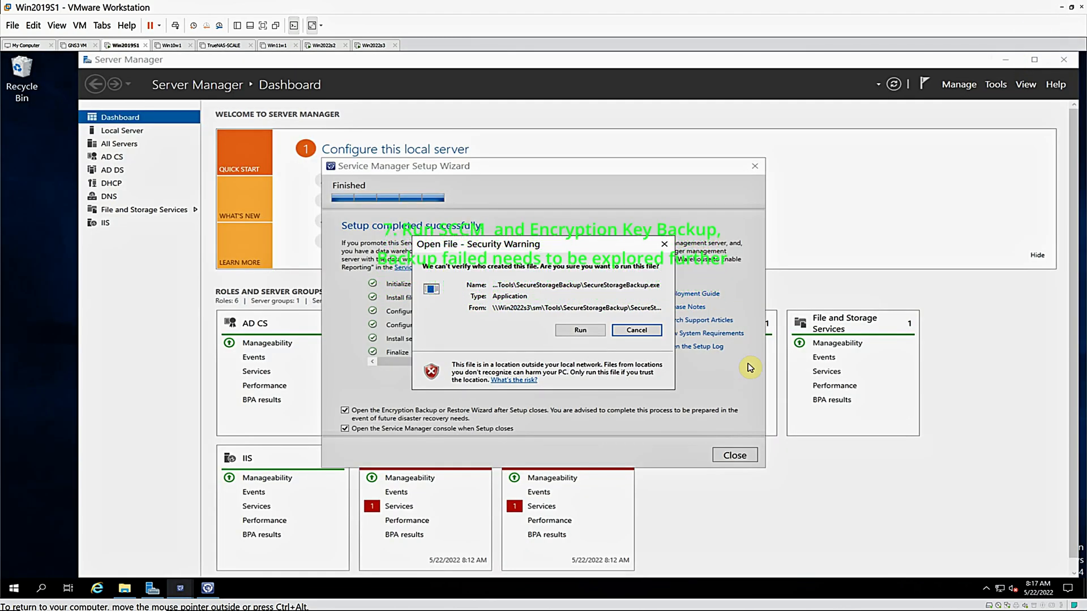
Allow SecureStorageBackup.exe to run and choose to back up the encryption key
click(574, 331)
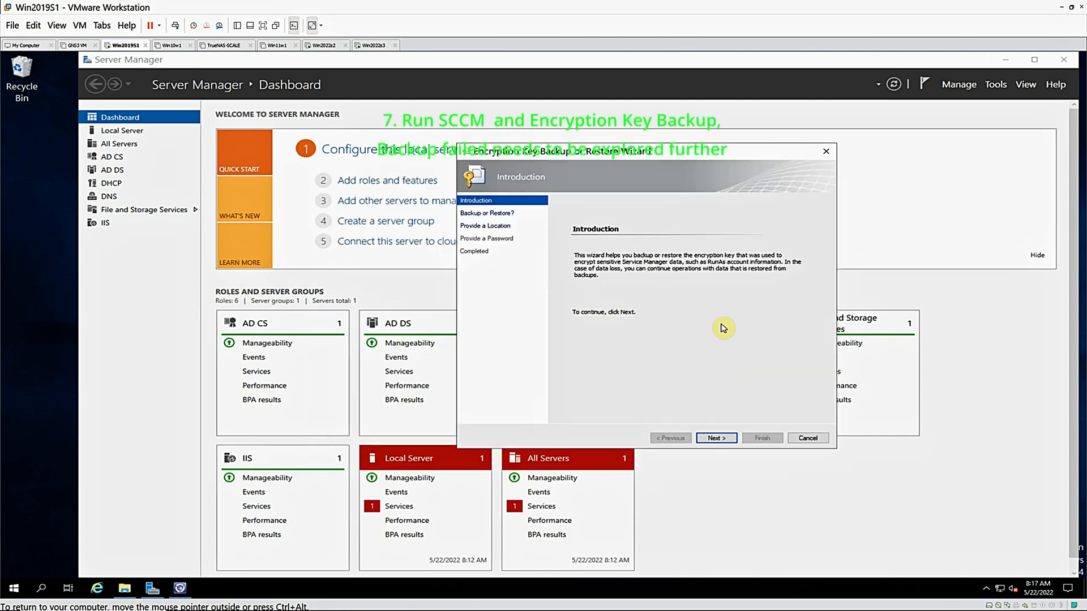
click(716, 439)
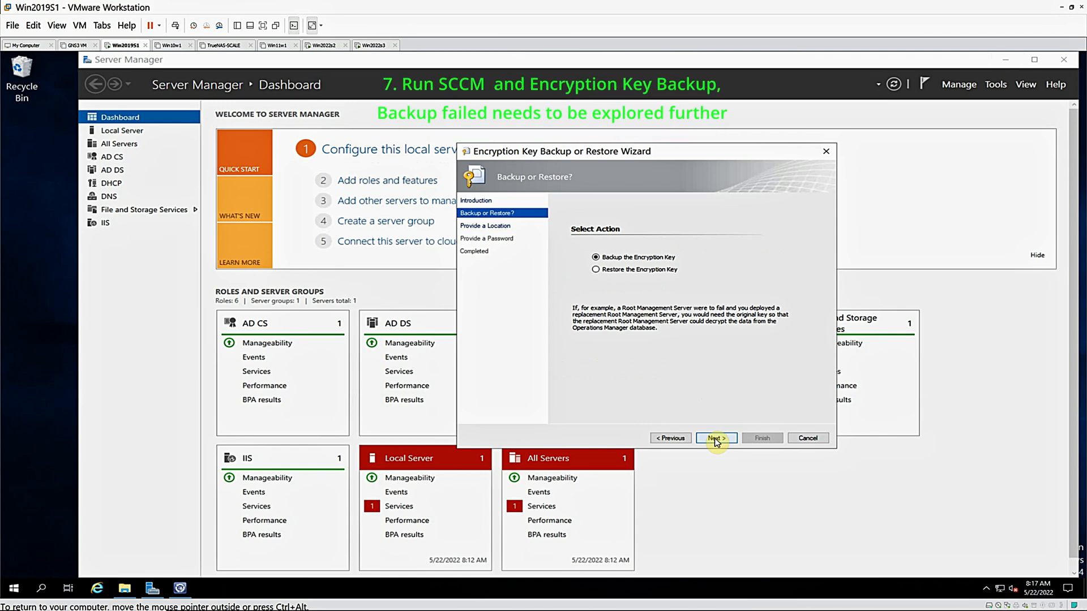
click(715, 439)
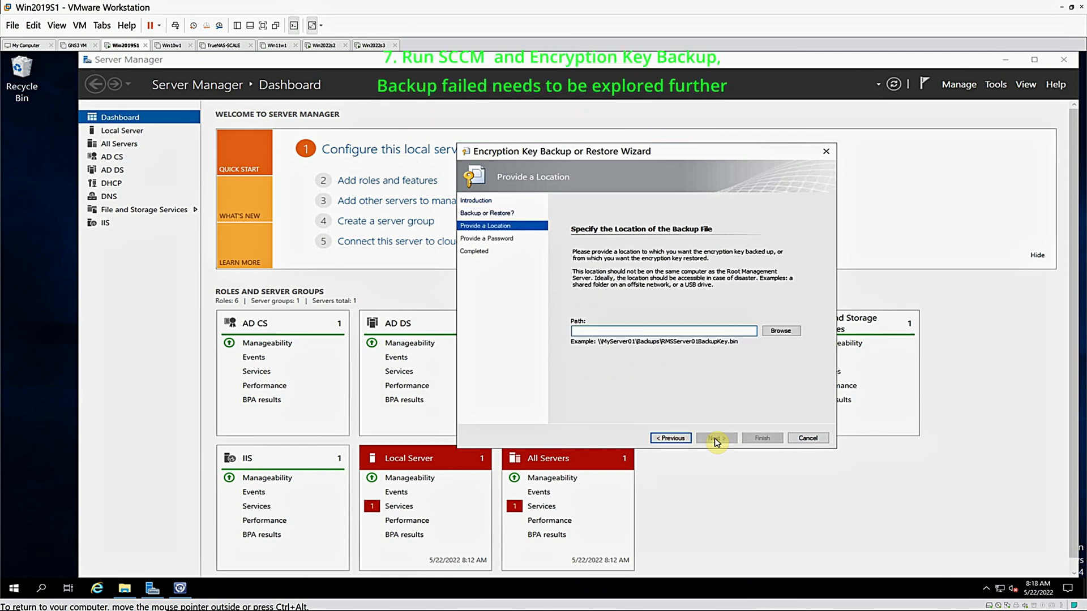
Browse the network to the Encryption_Backup share on WIN2022S3 and copy its path
click(782, 332)
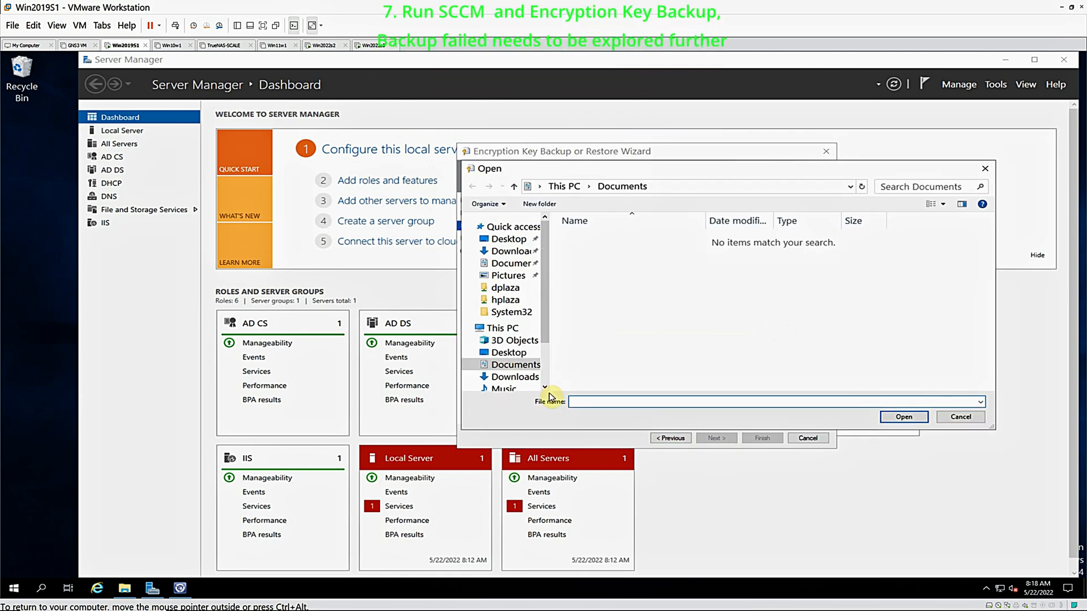
scroll(547, 383, down, 2)
drag(546, 319, 546, 378)
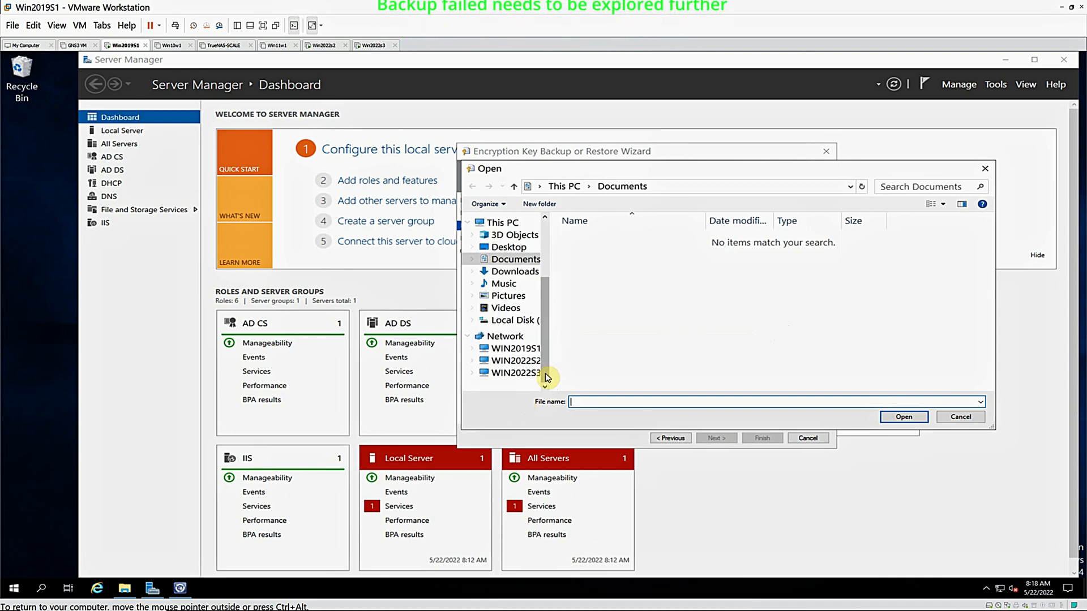
click(528, 380)
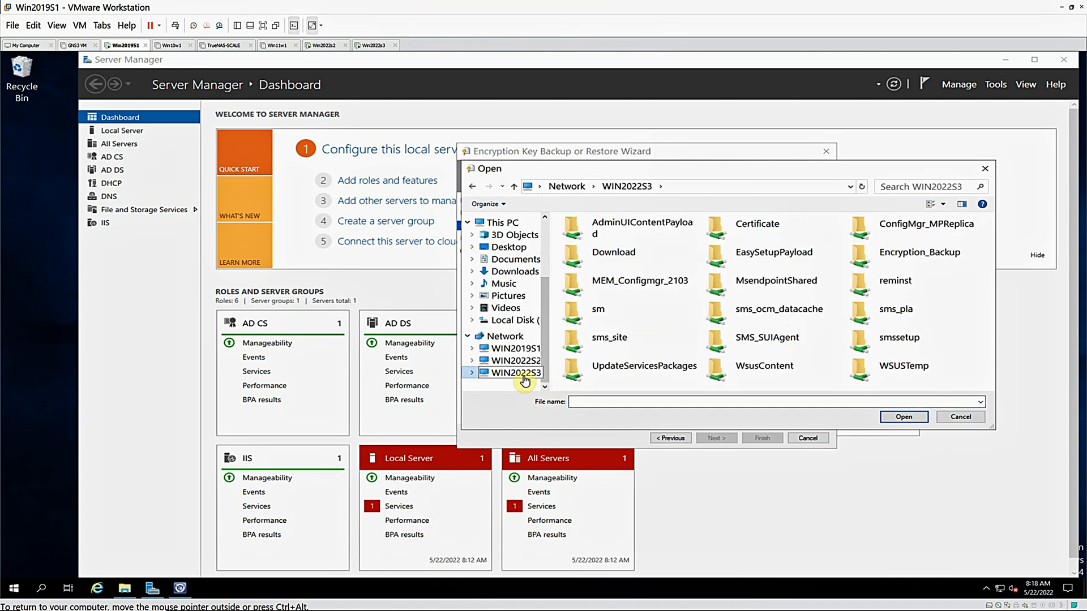
click(897, 261)
double_click(897, 260)
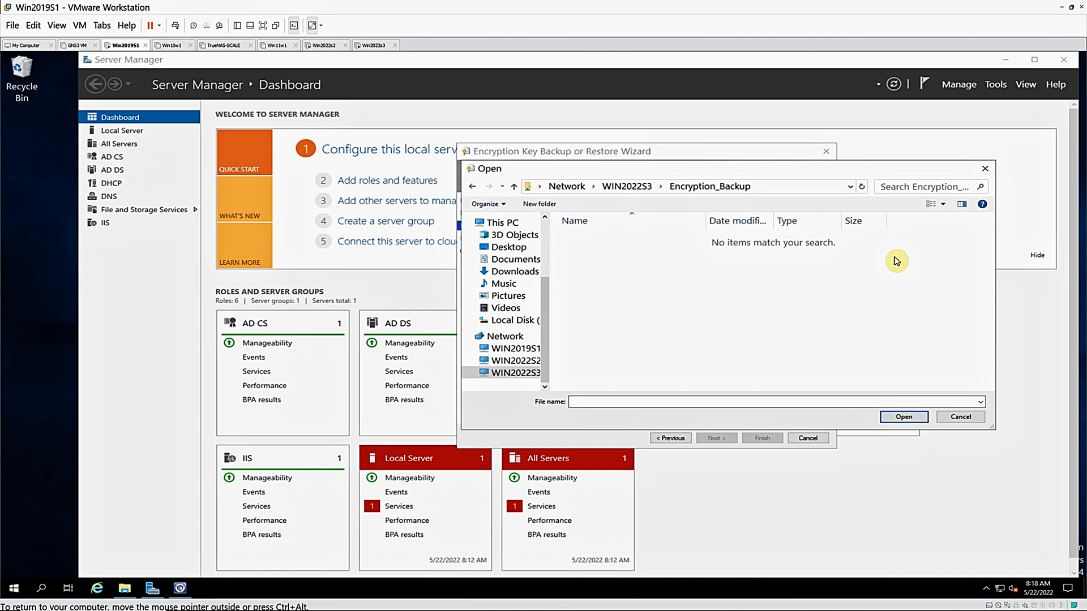
click(784, 194)
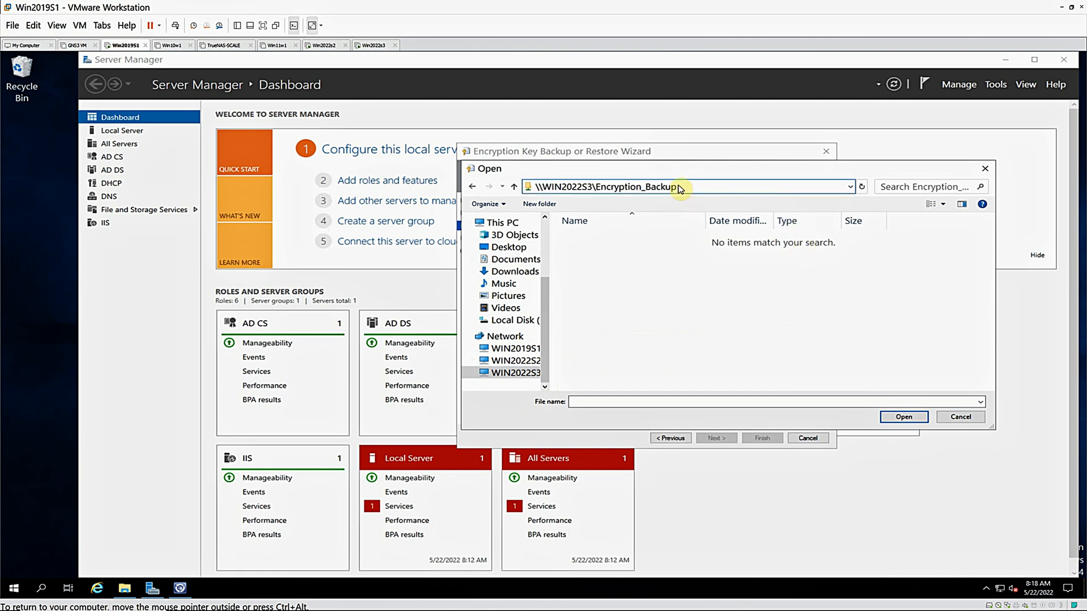
right_click(574, 186)
click(629, 231)
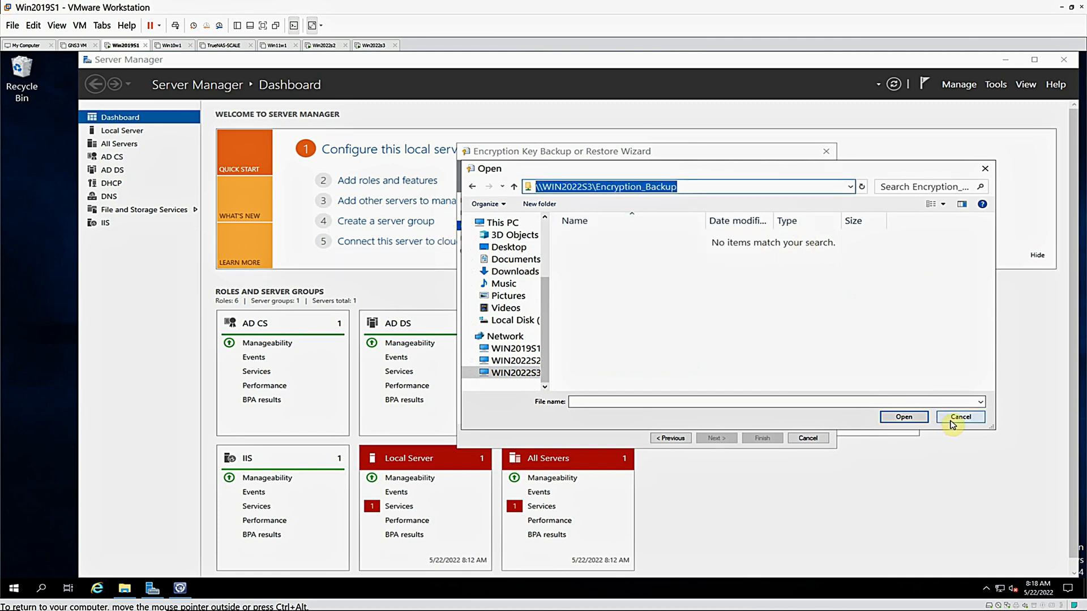
Leave the file browser and set the backup location to \\WIN2022S3\Encryption_Backup, continuing to the password page
click(953, 424)
click(592, 331)
right_click(594, 332)
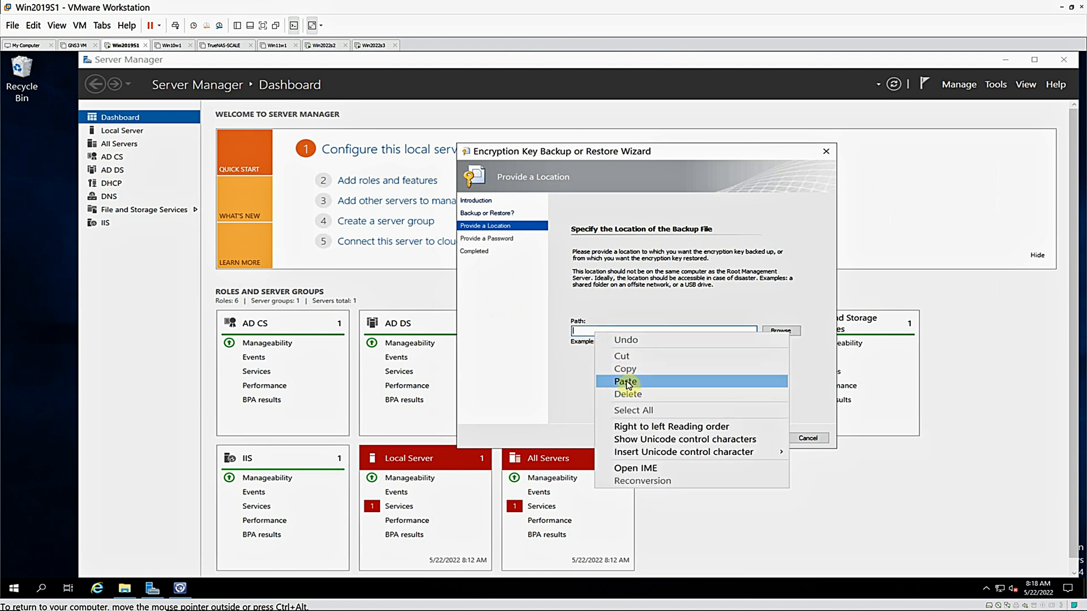
click(625, 382)
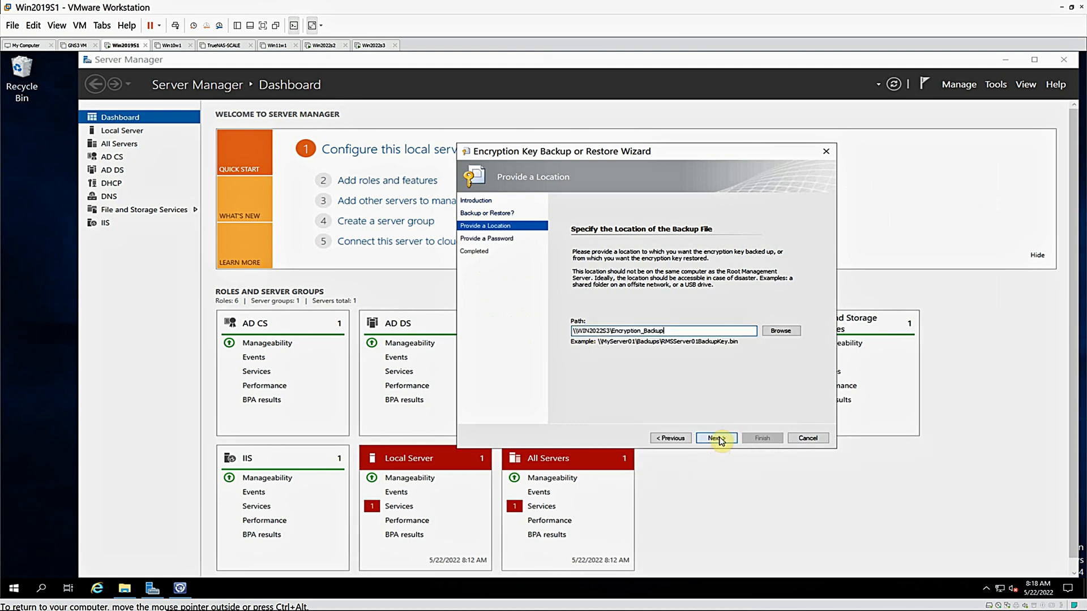
click(718, 440)
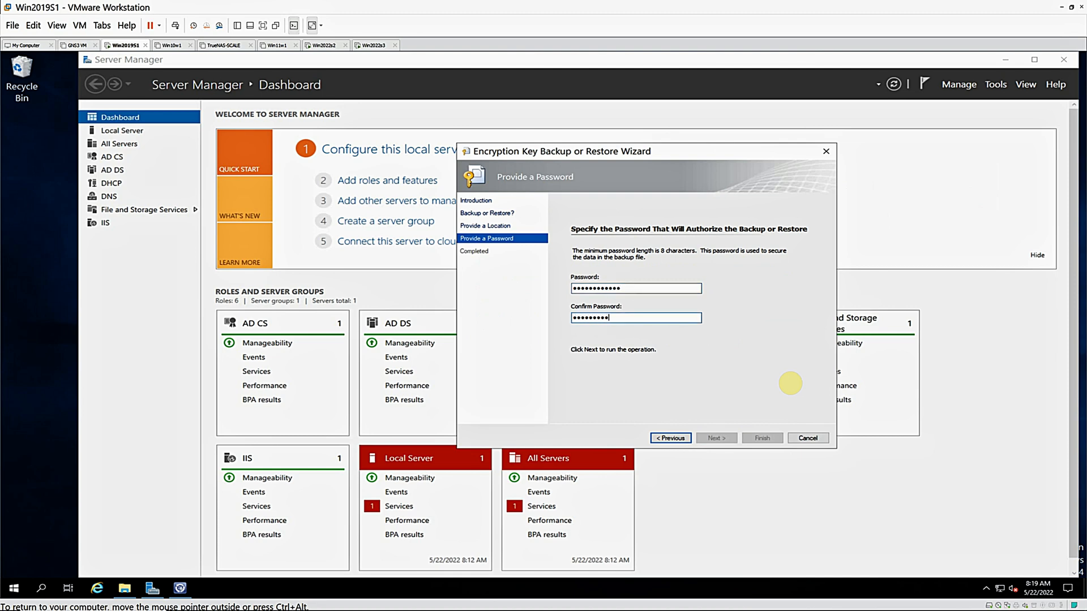
Complete the backup password confirmation, try to run the encryption key backup, and finish the wizard
text(1)
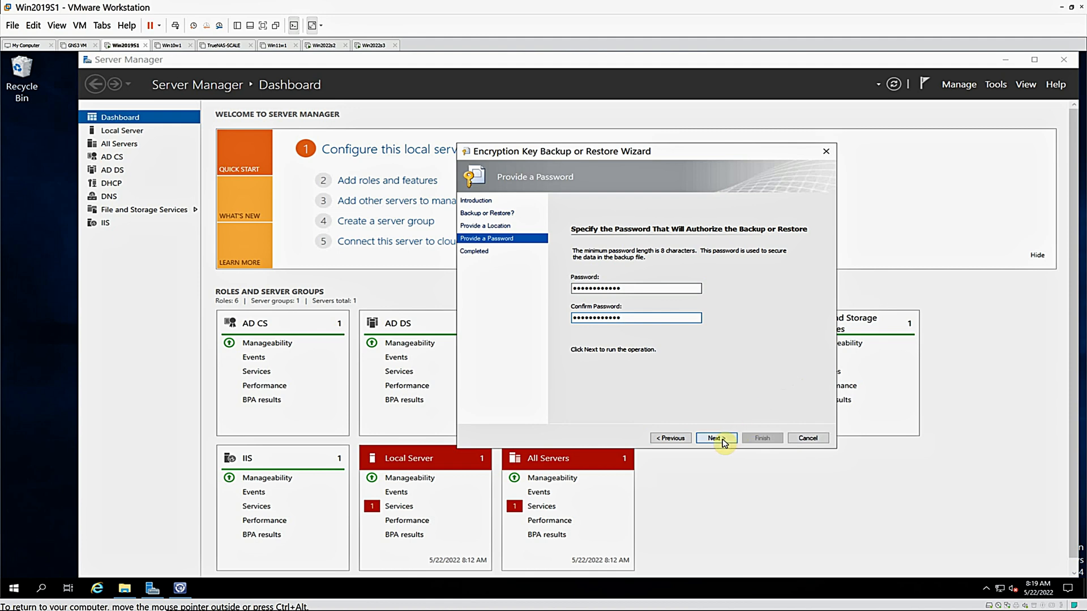
click(716, 438)
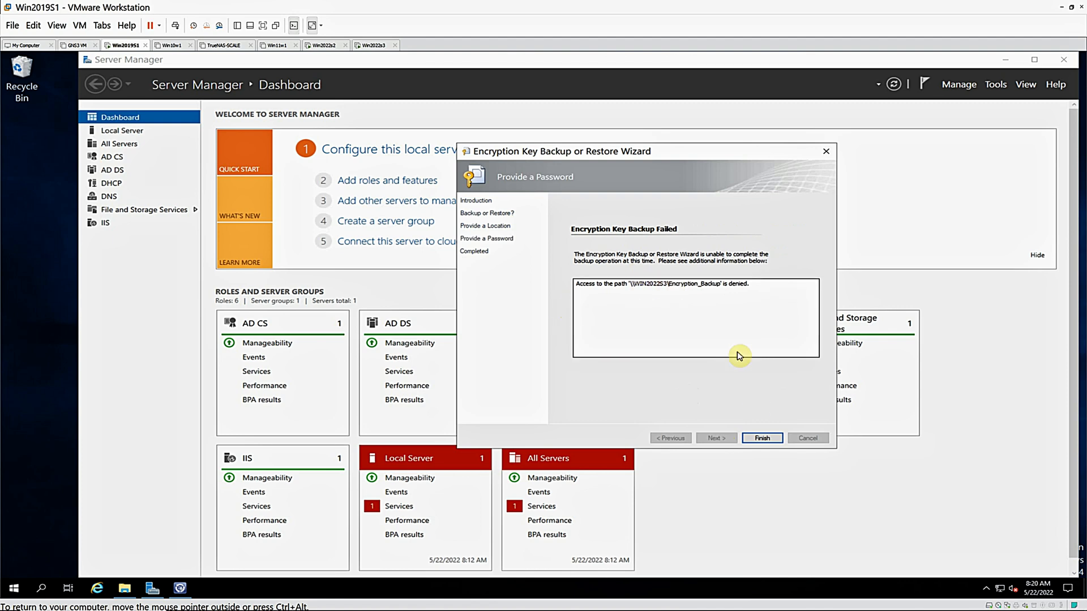
click(762, 439)
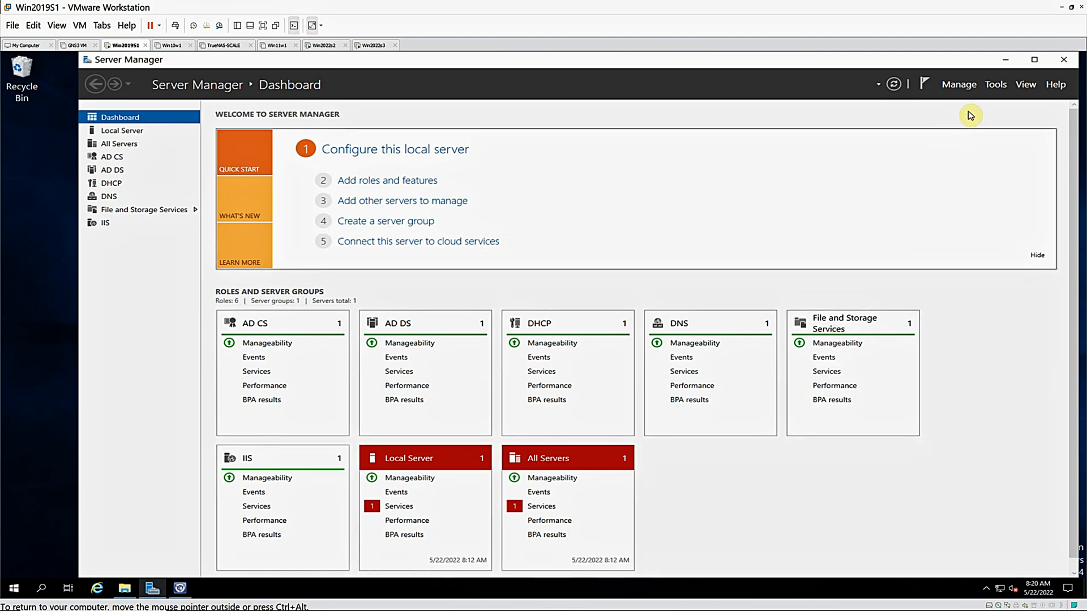
Minimize Server Manager, view the Administration overview in the Service Manager console, and minimize the console
click(1005, 59)
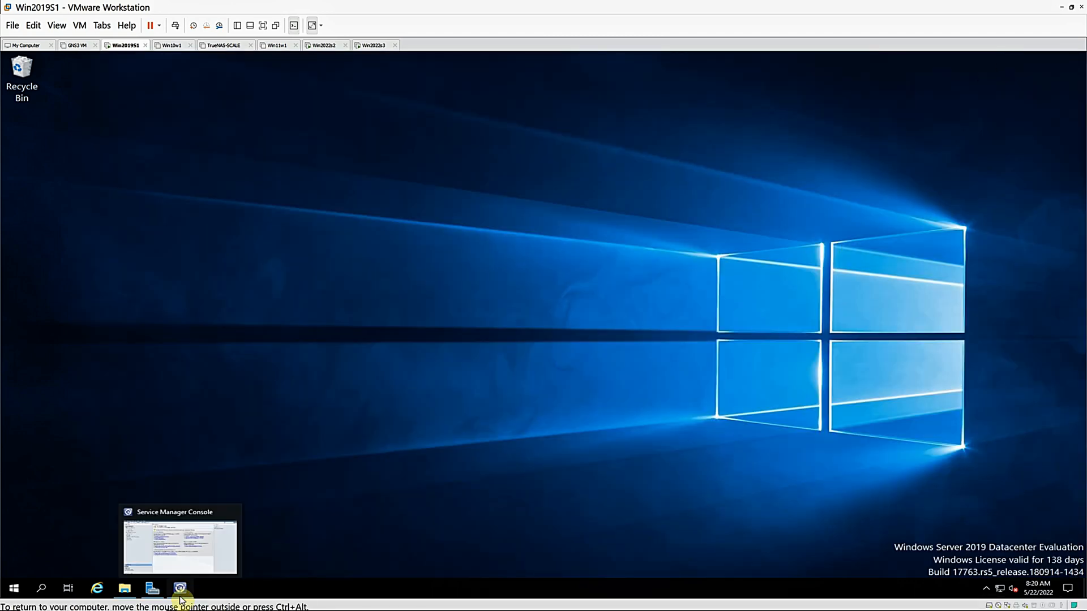
click(180, 588)
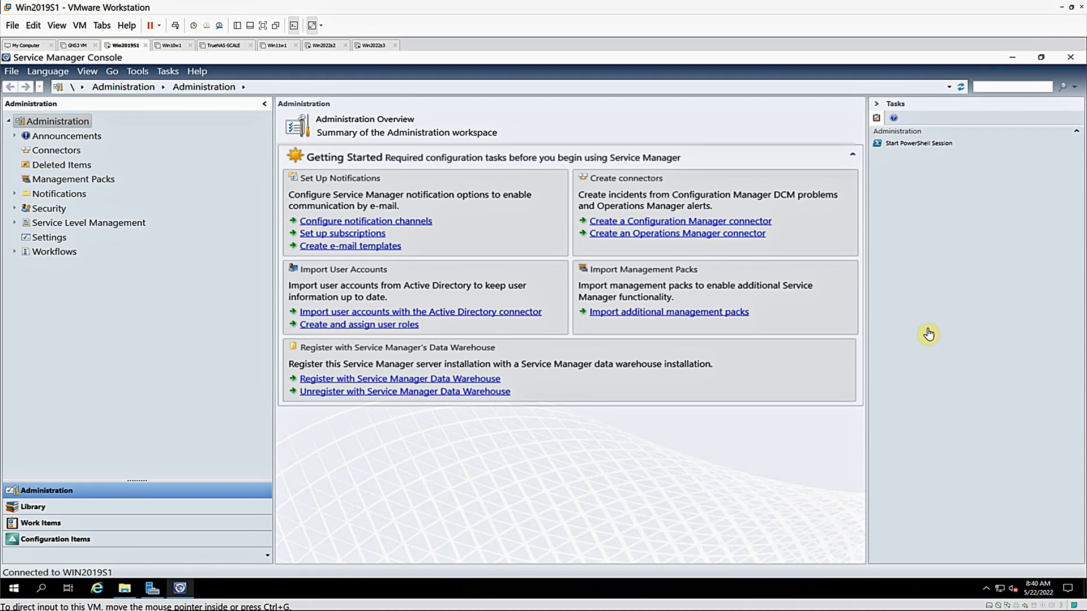
click(1012, 62)
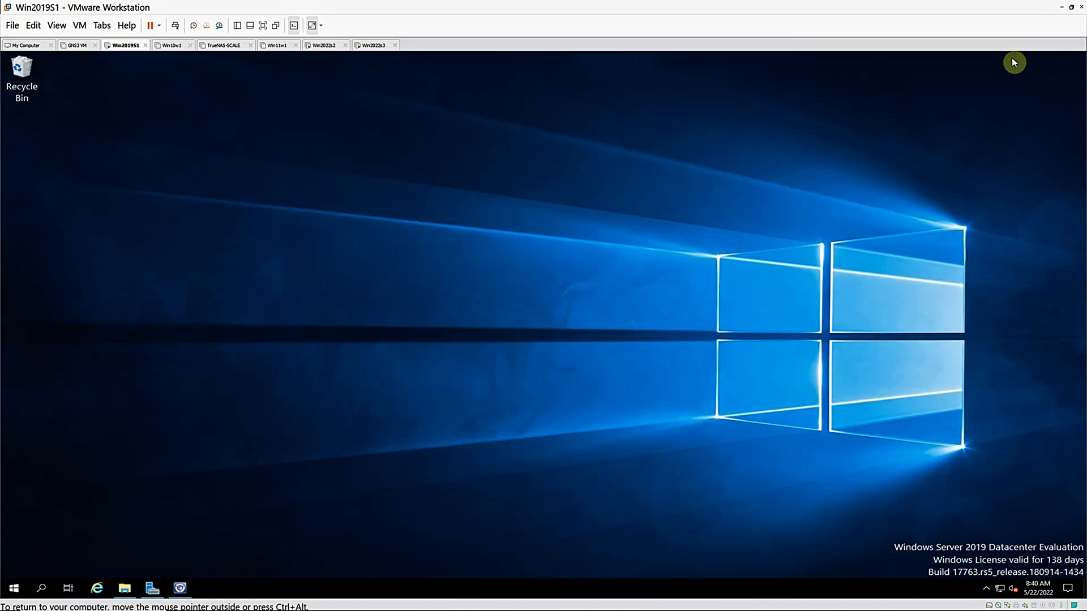
Run Setup.exe from the sm share on WIN2022S3 and start installing the Service Manager Self Service Portal
click(124, 590)
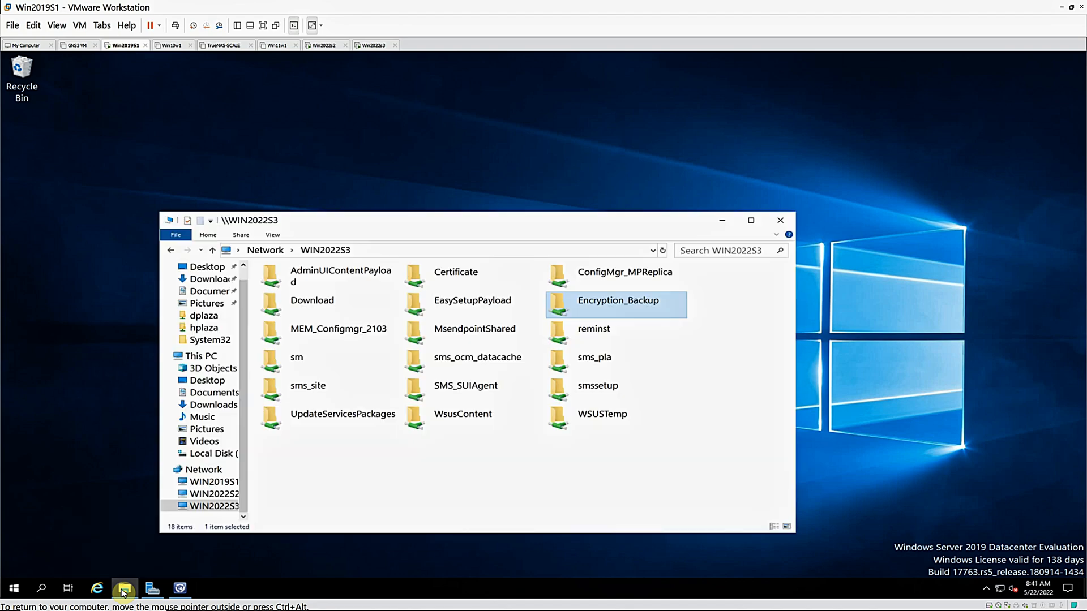
double_click(297, 358)
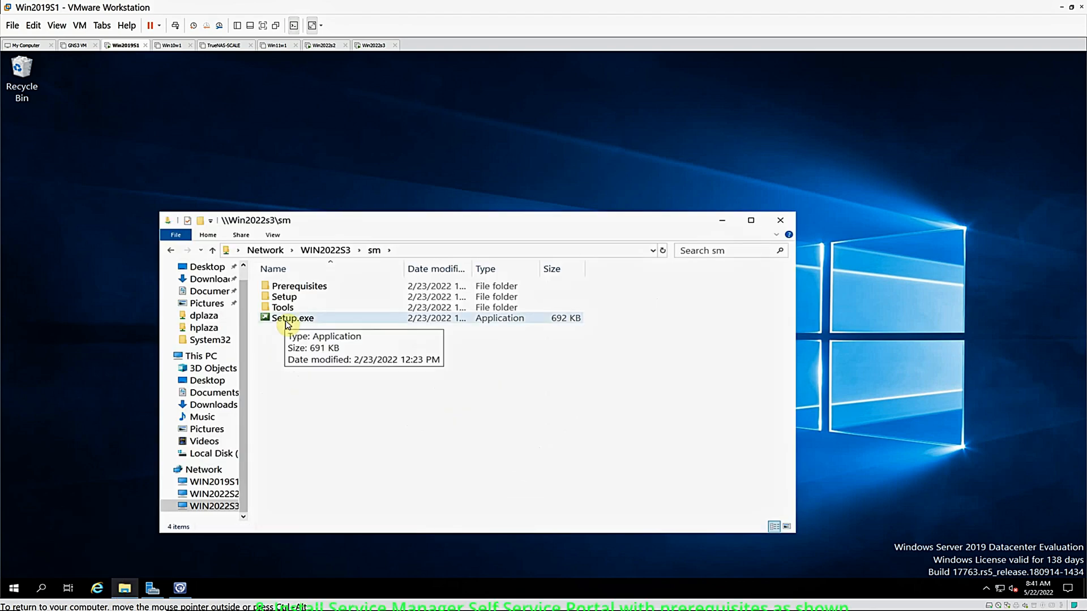
double_click(287, 325)
click(602, 329)
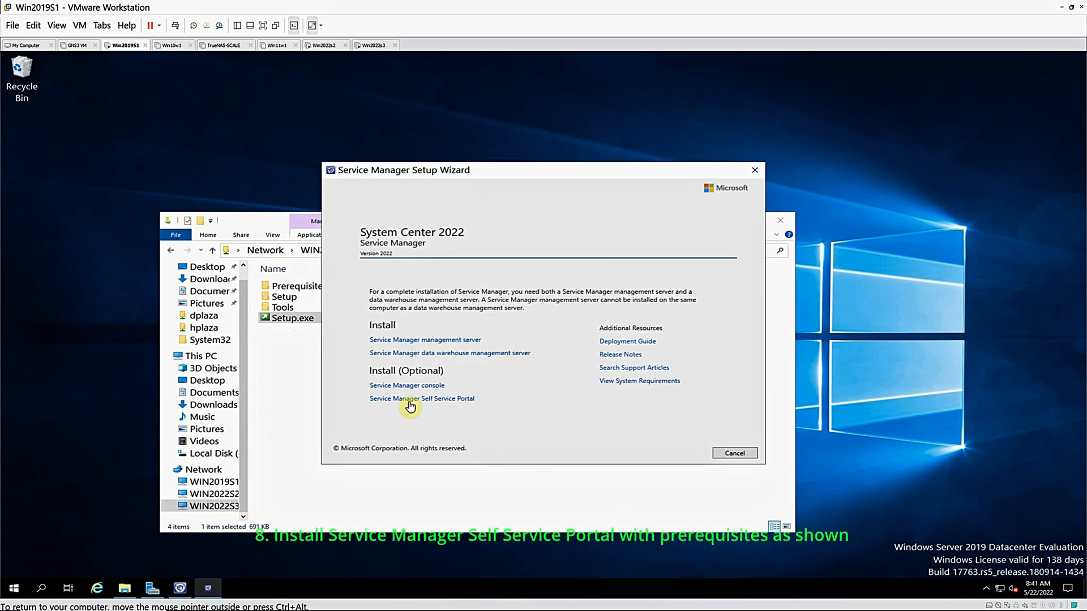
click(410, 401)
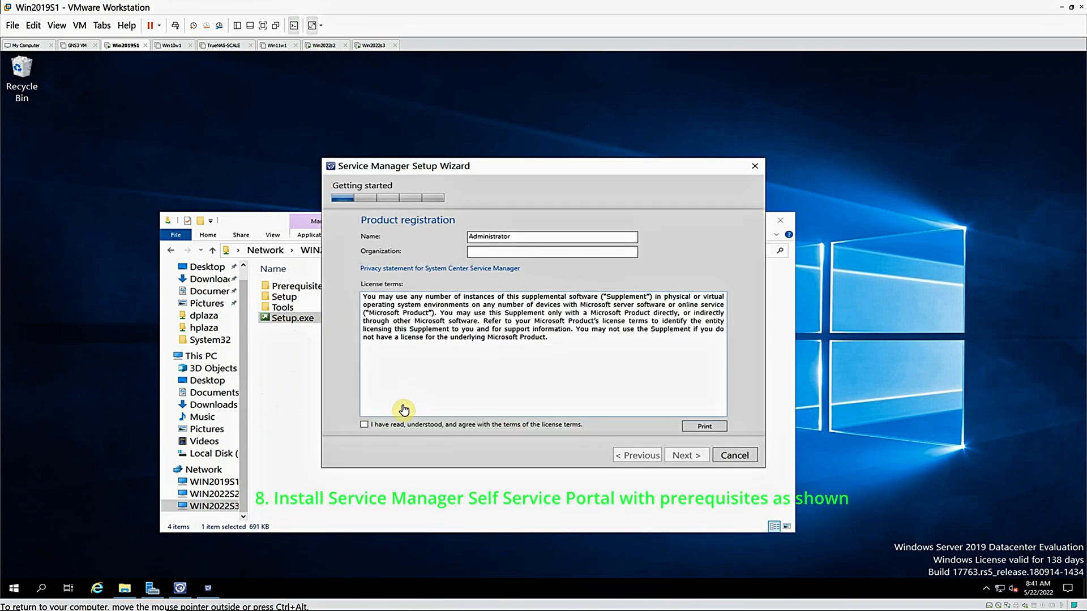
Accept the license terms, continue to the prerequisites page and review the Self Service Portal checks and their resolutions
click(364, 424)
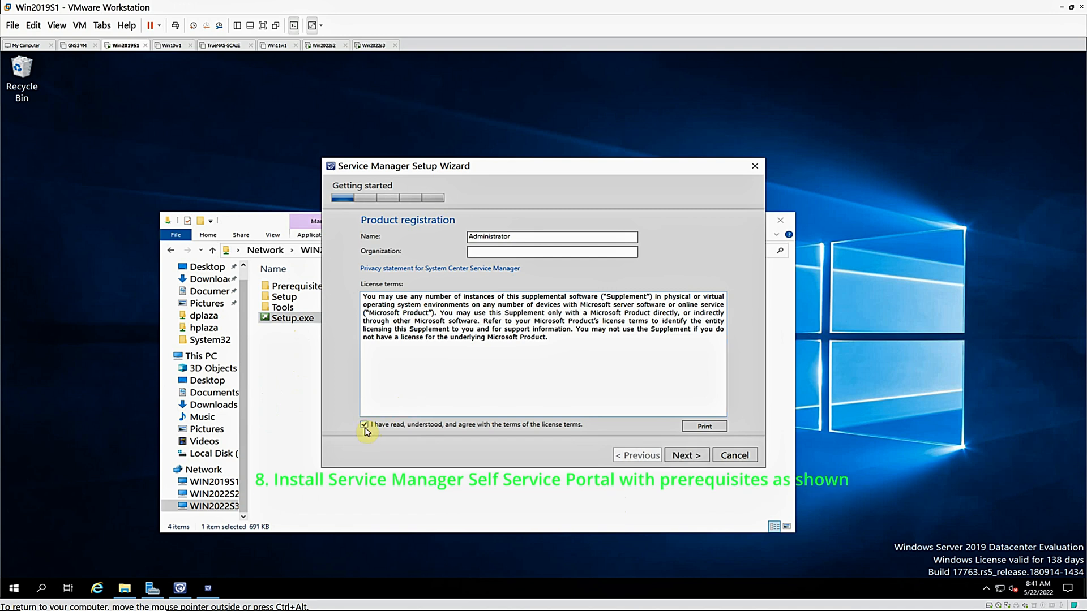
click(674, 458)
click(682, 458)
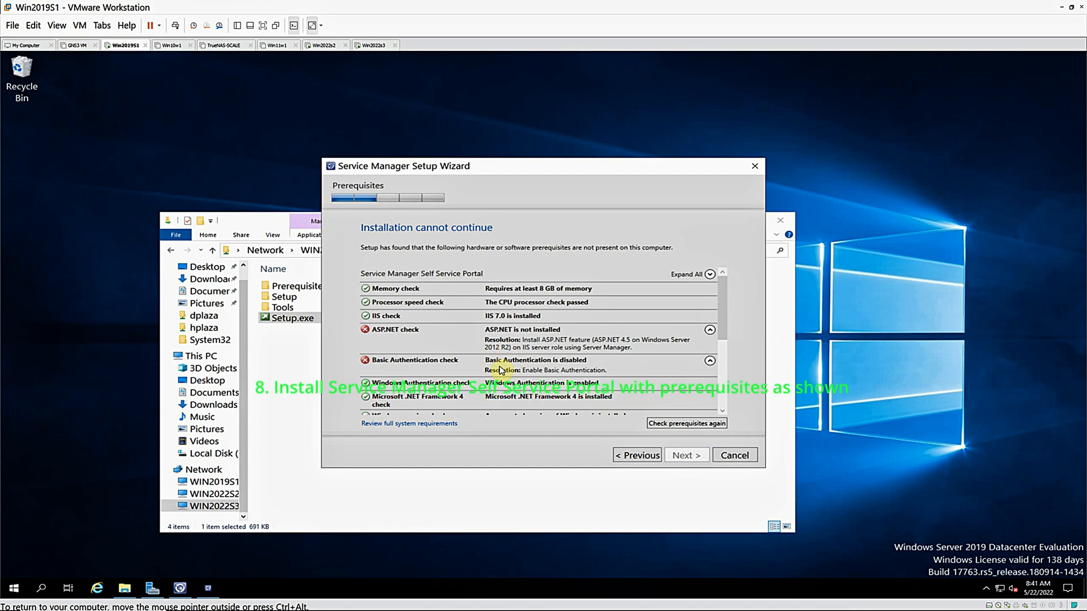
click(722, 411)
click(722, 412)
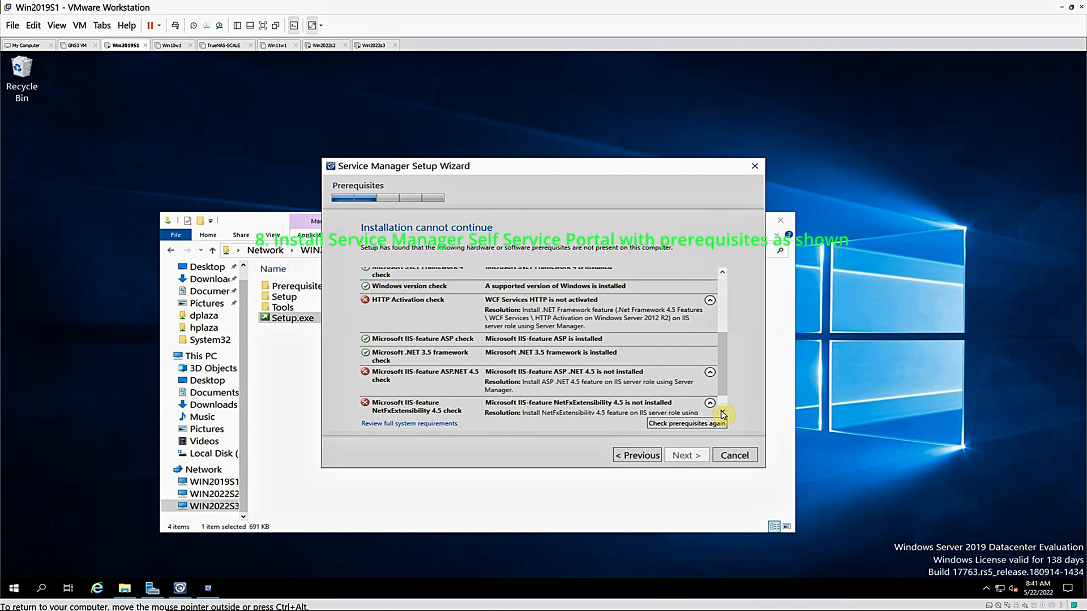
click(722, 413)
scroll(723, 276, up, 5)
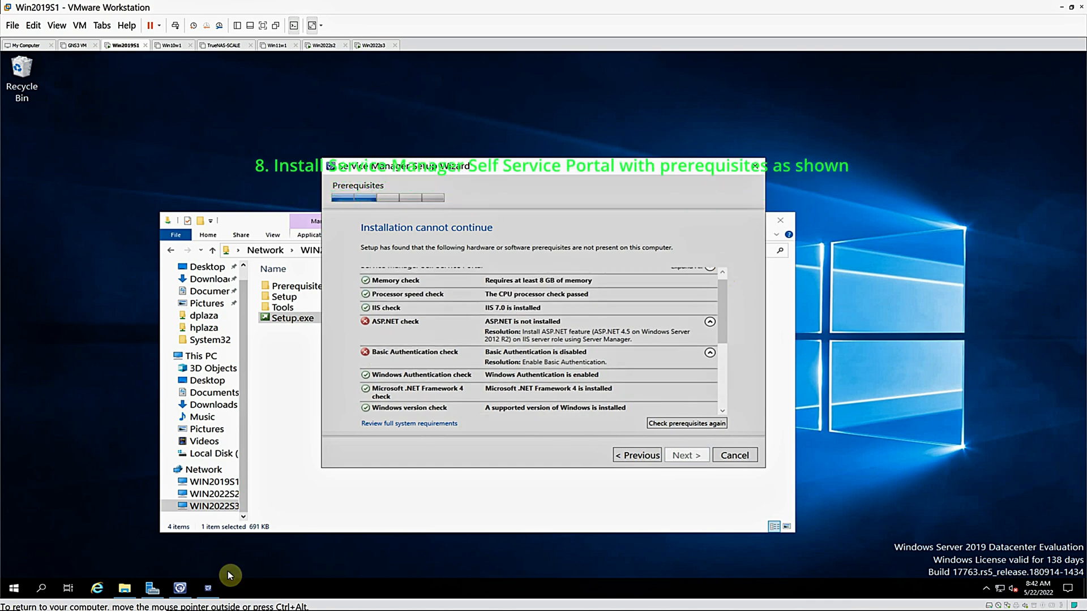
In Server Manager, start adding roles and features to Win2019S1.plaza.com and proceed to the server roles selection
click(152, 588)
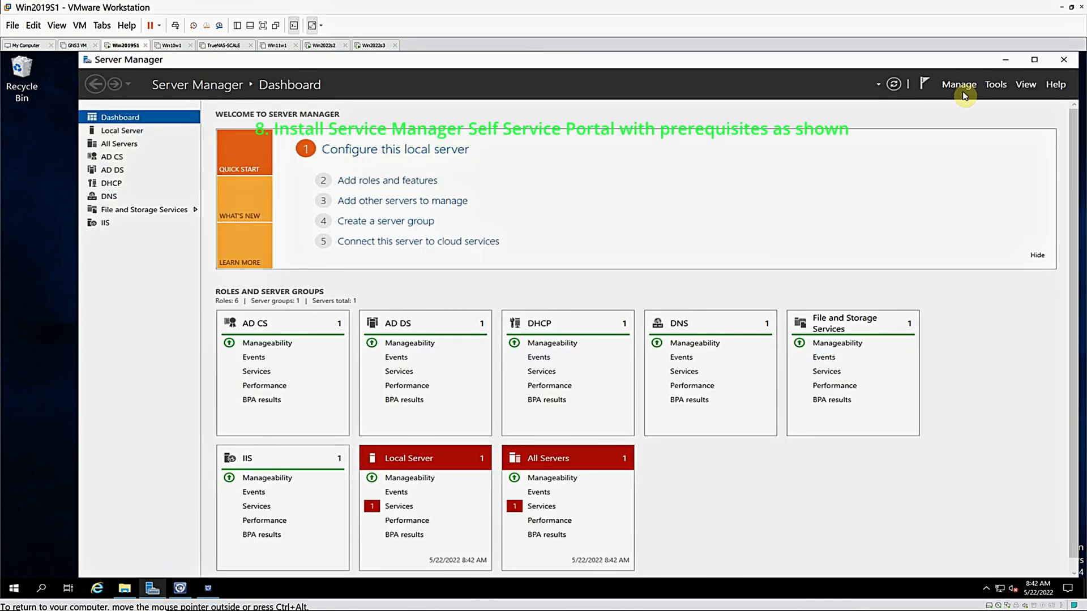
click(971, 82)
click(975, 98)
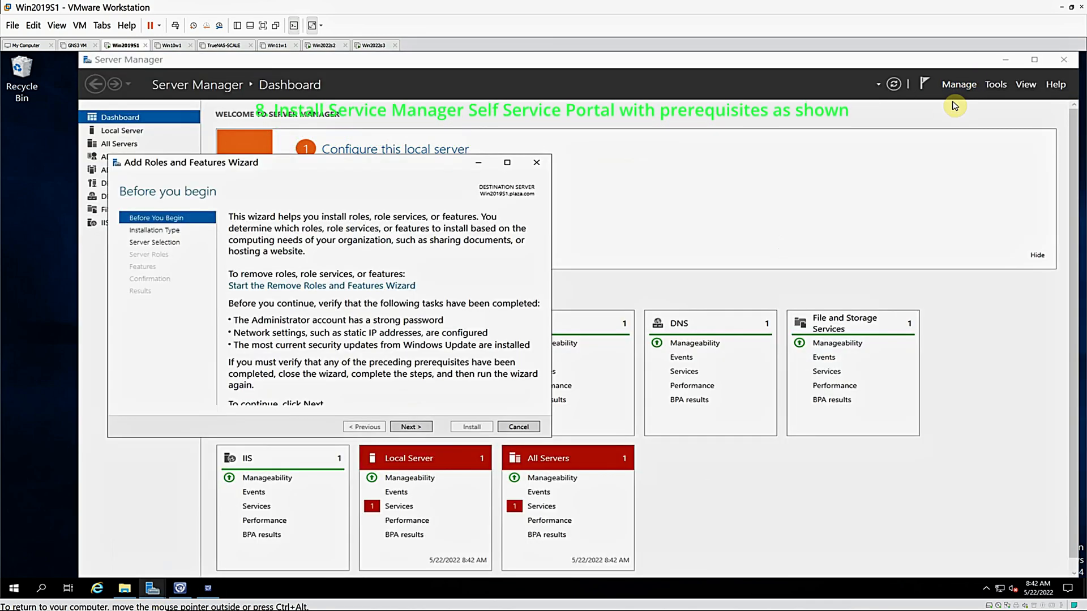
click(409, 427)
click(409, 428)
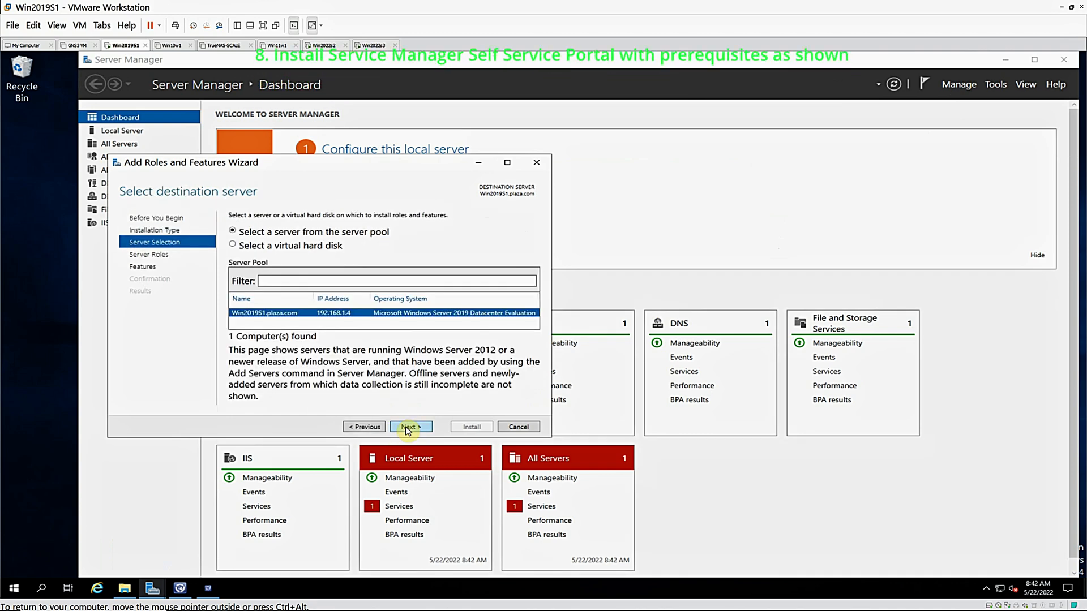
click(409, 427)
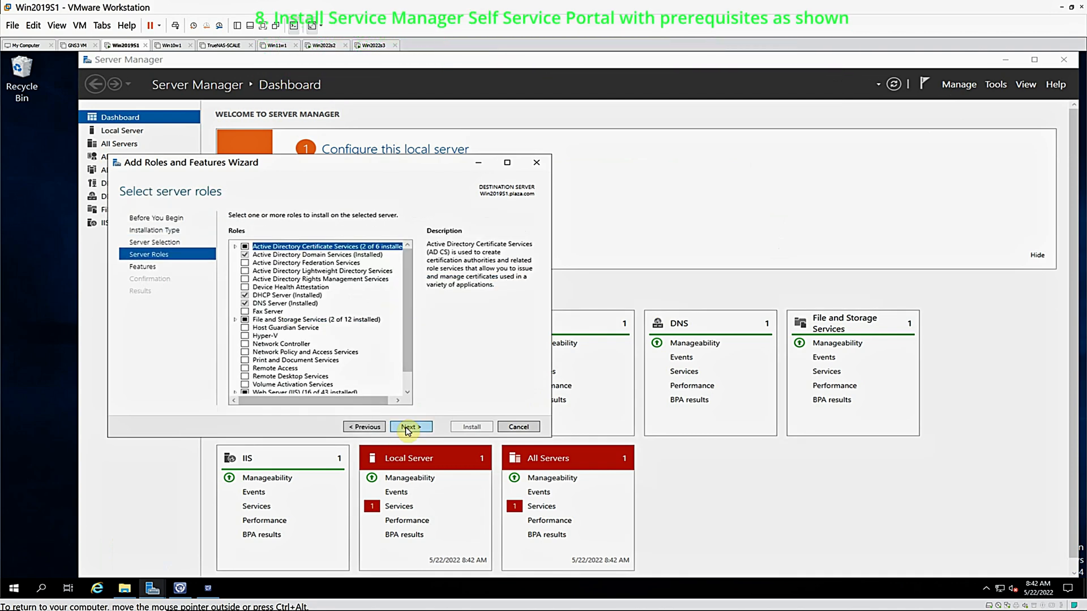
Select Basic Authentication under the Security role services of Web Server (IIS) for installation
click(407, 393)
click(407, 393)
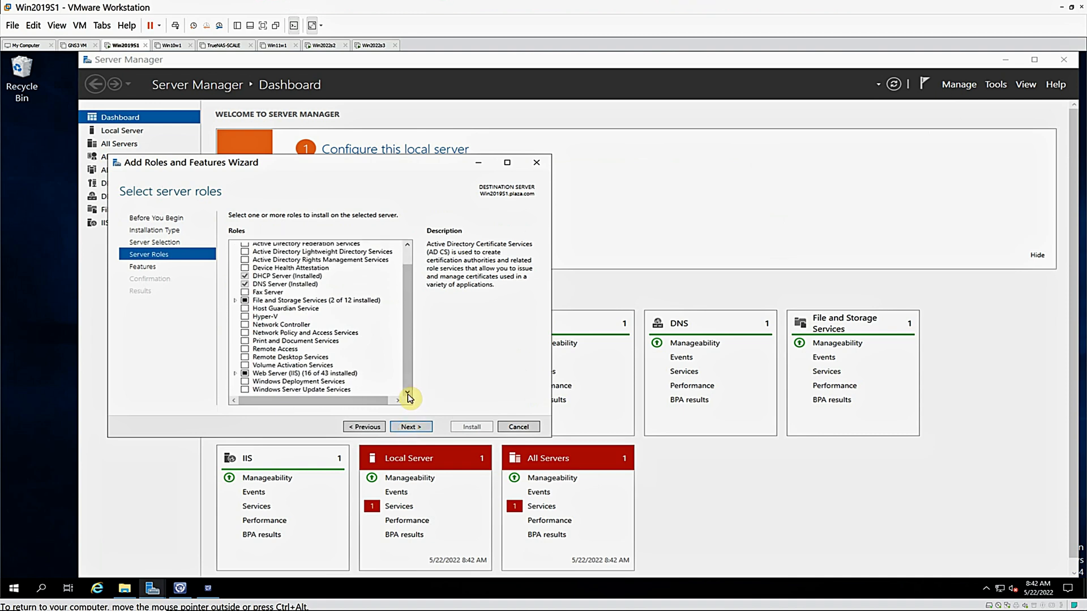
click(235, 373)
click(407, 393)
click(408, 393)
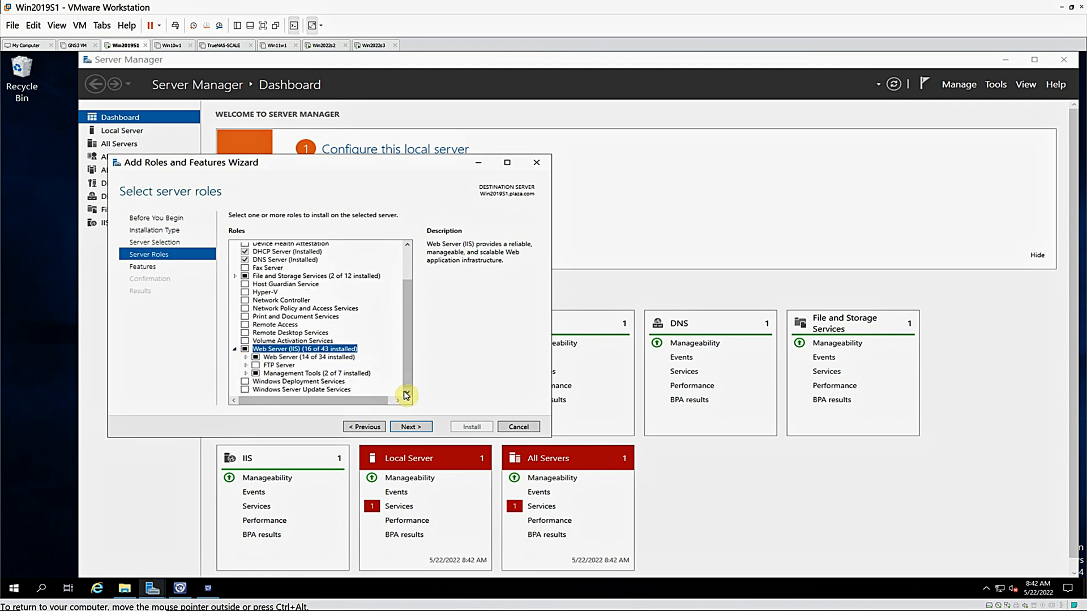
click(246, 357)
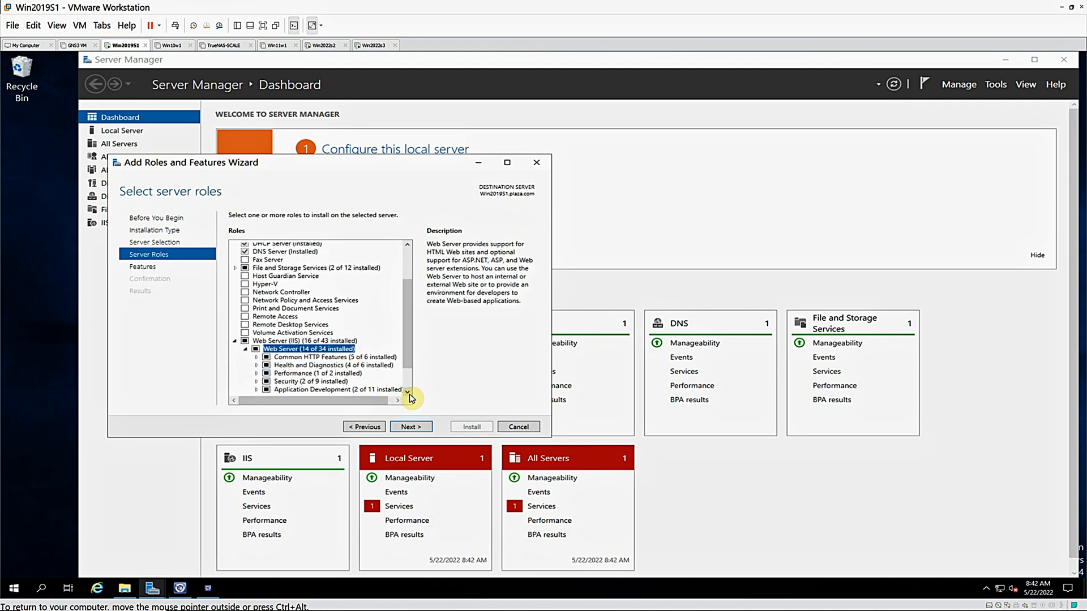
click(408, 392)
click(408, 393)
click(408, 393)
click(407, 393)
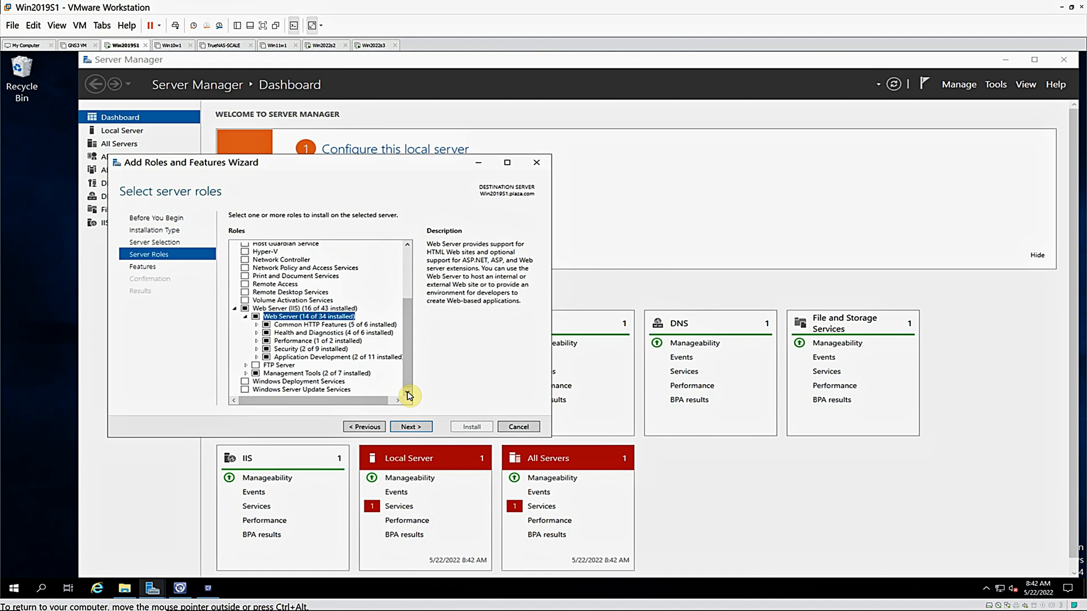
click(257, 349)
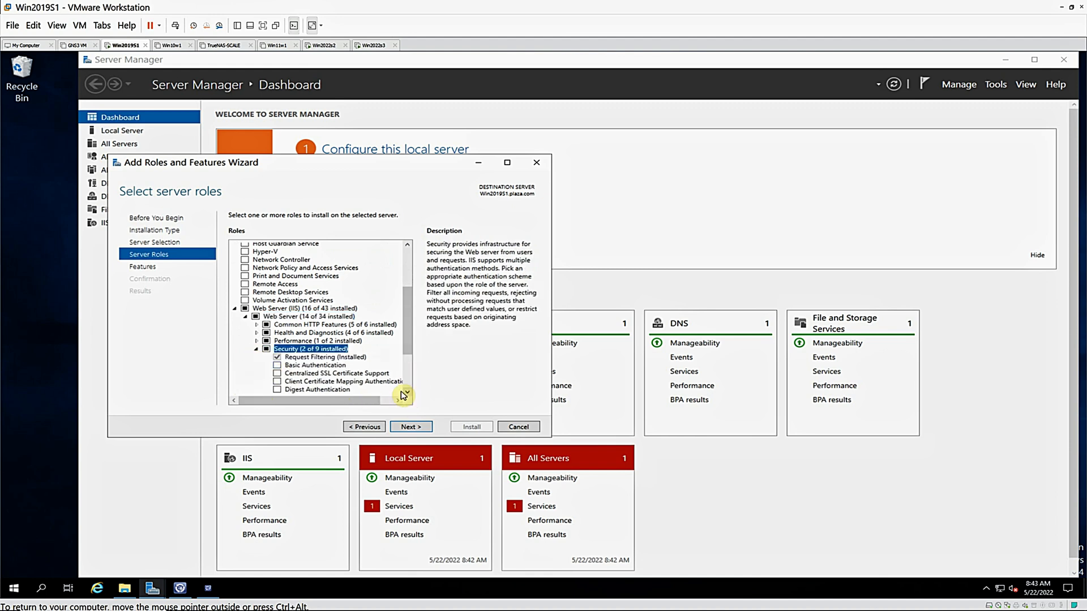
click(277, 365)
Select ASP.NET 3.5 and ASP.NET 4.7 under IIS Application Development, adding the features each one requires
scroll(408, 394, down, 3)
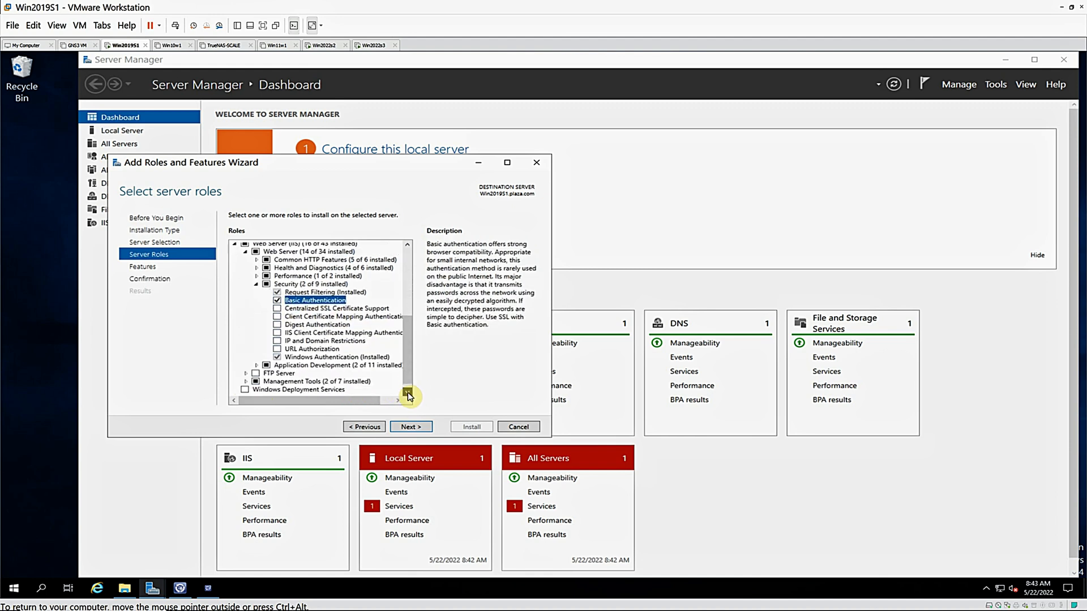
click(408, 393)
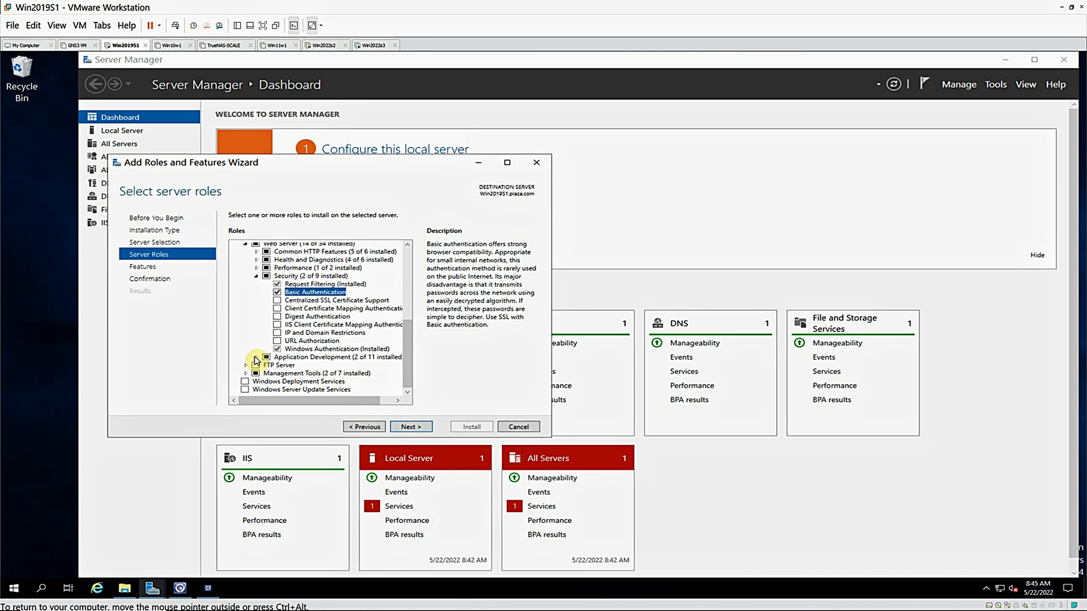
click(257, 358)
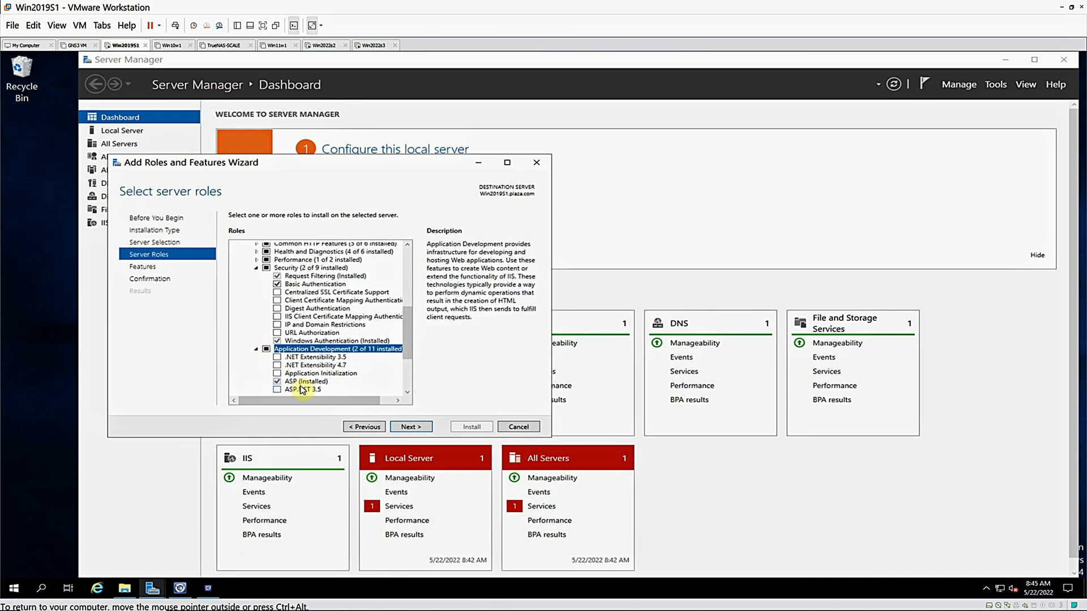
click(408, 392)
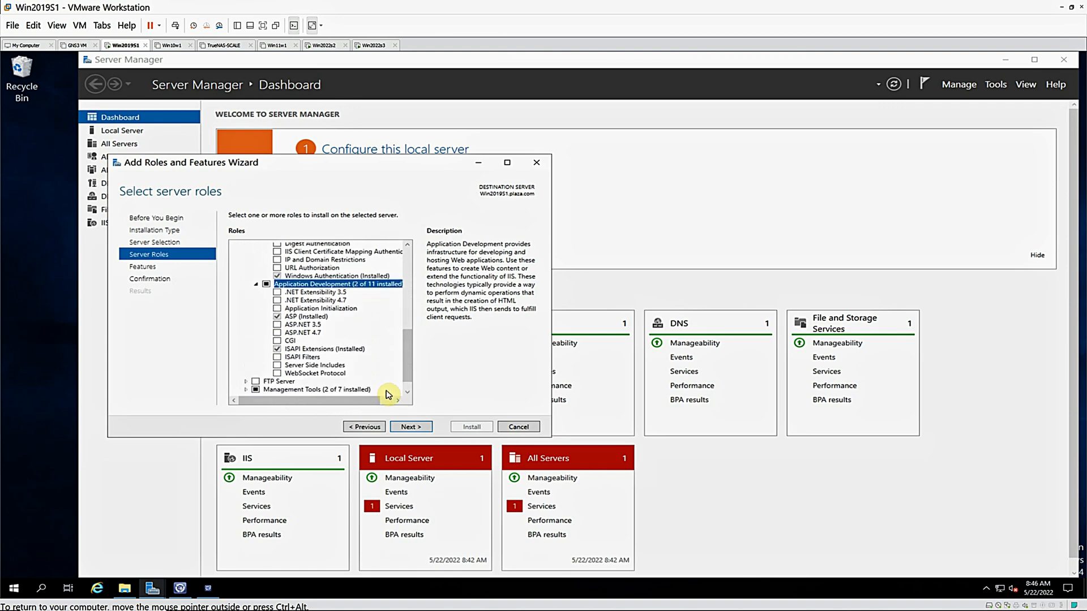
click(277, 324)
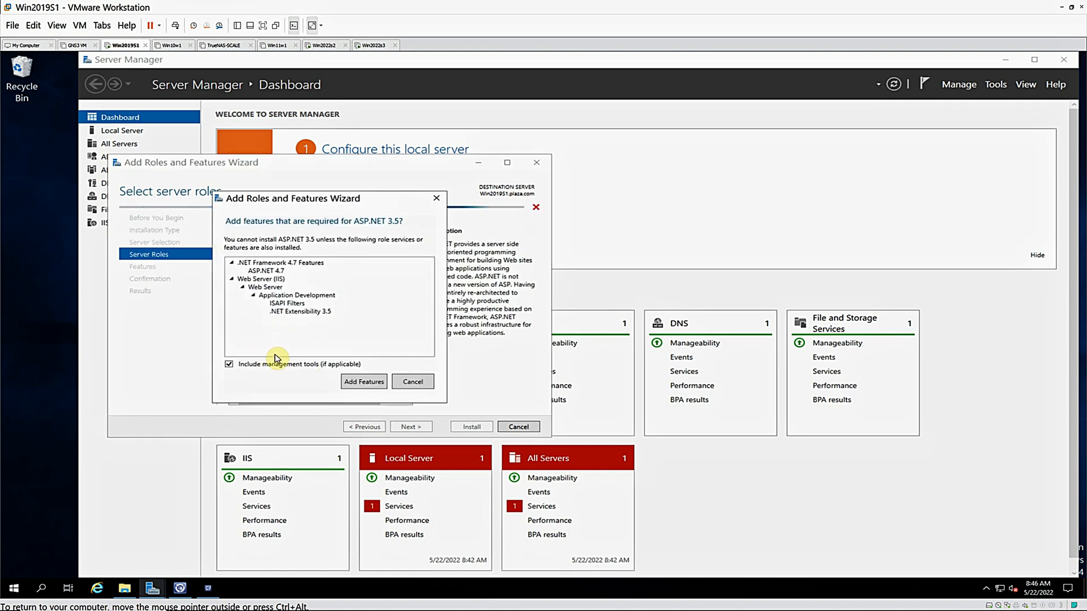
click(363, 382)
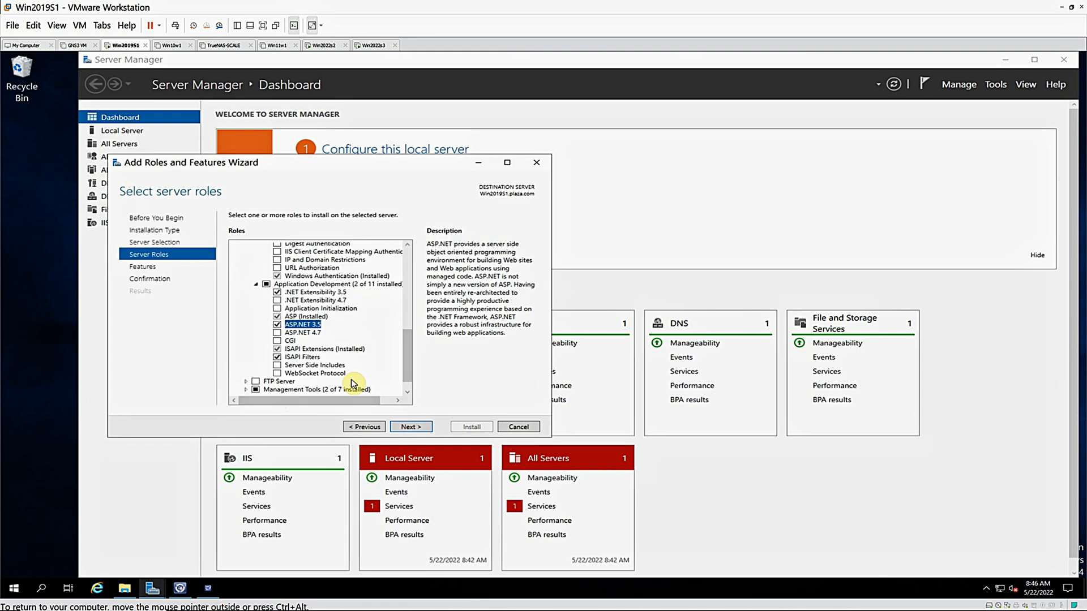
click(277, 333)
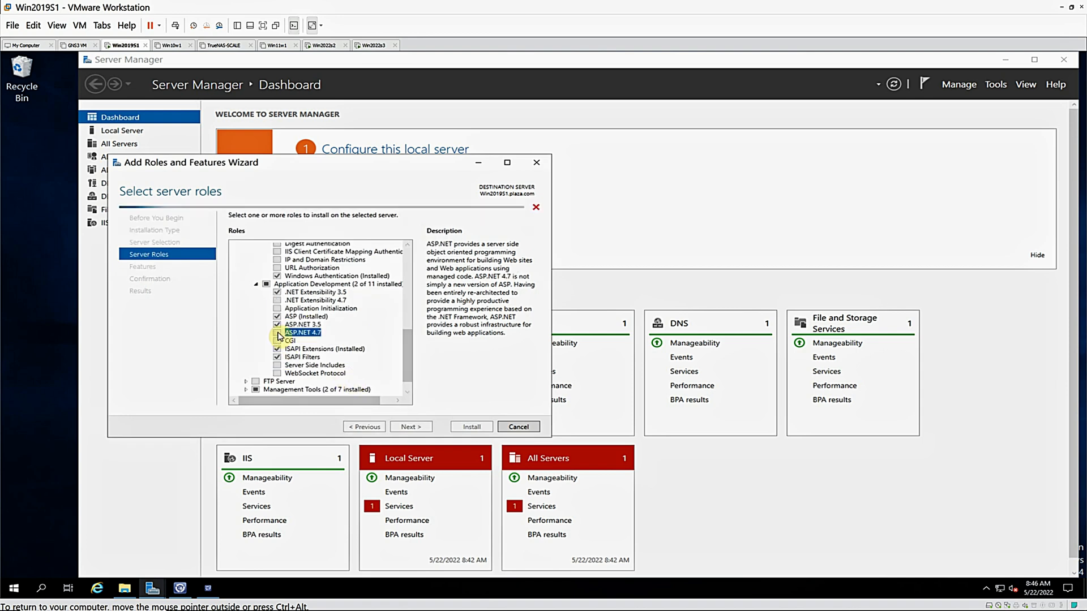
click(363, 382)
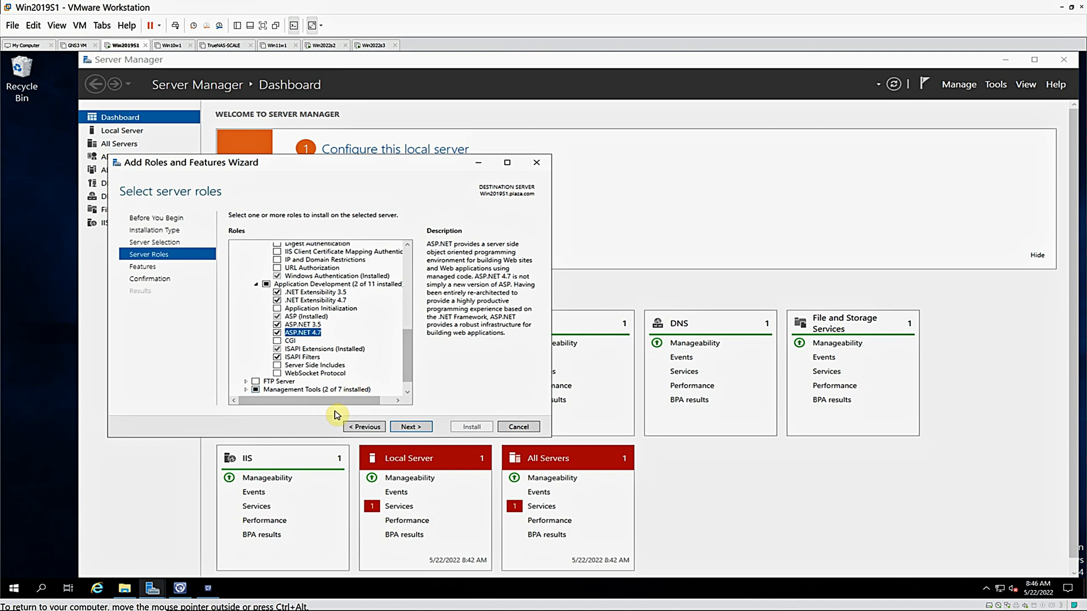
Keep the feature selection as is, install the chosen IIS role services and close the wizard once installation finishes
click(410, 429)
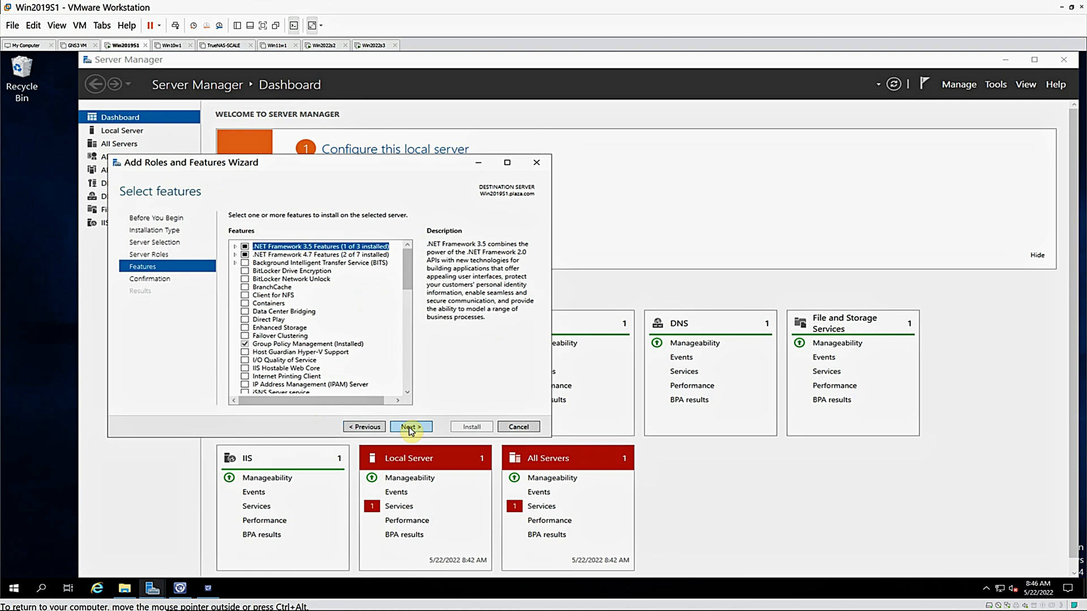
click(410, 428)
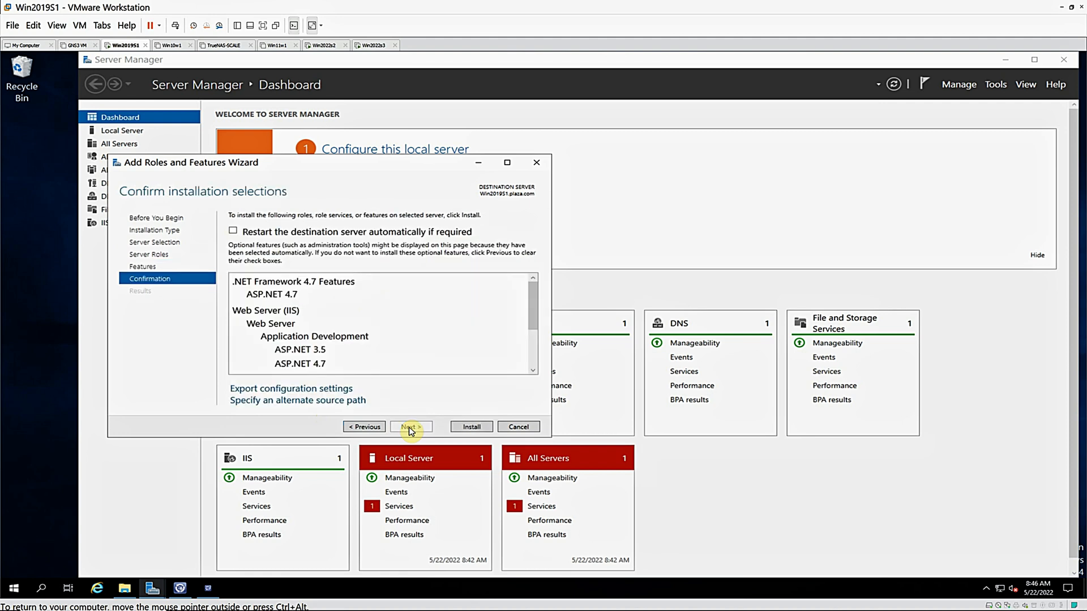
click(471, 428)
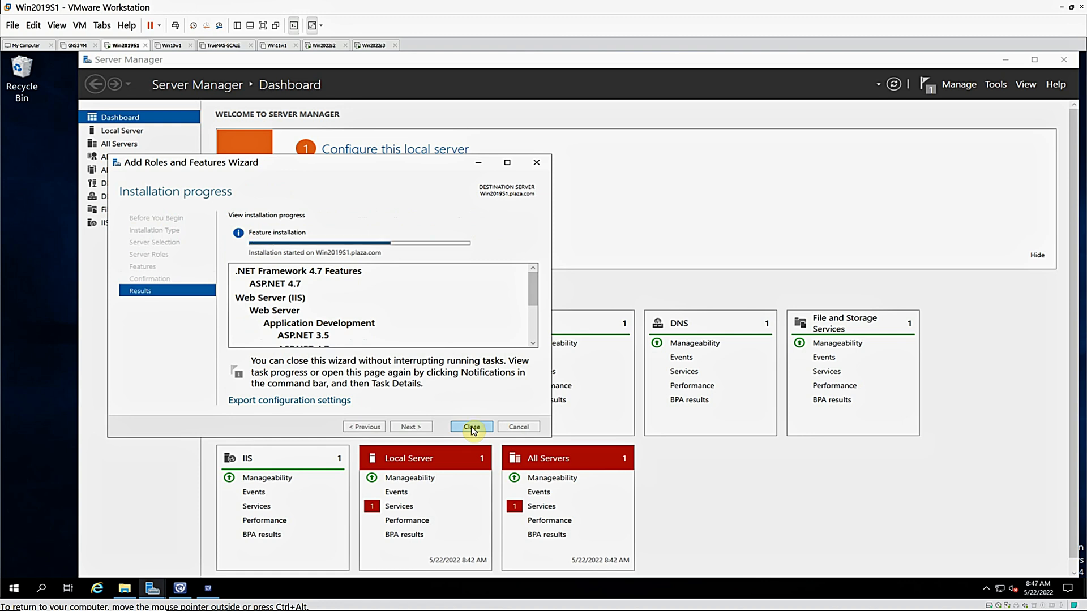
scroll(535, 284, down, 3)
scroll(533, 284, up, 3)
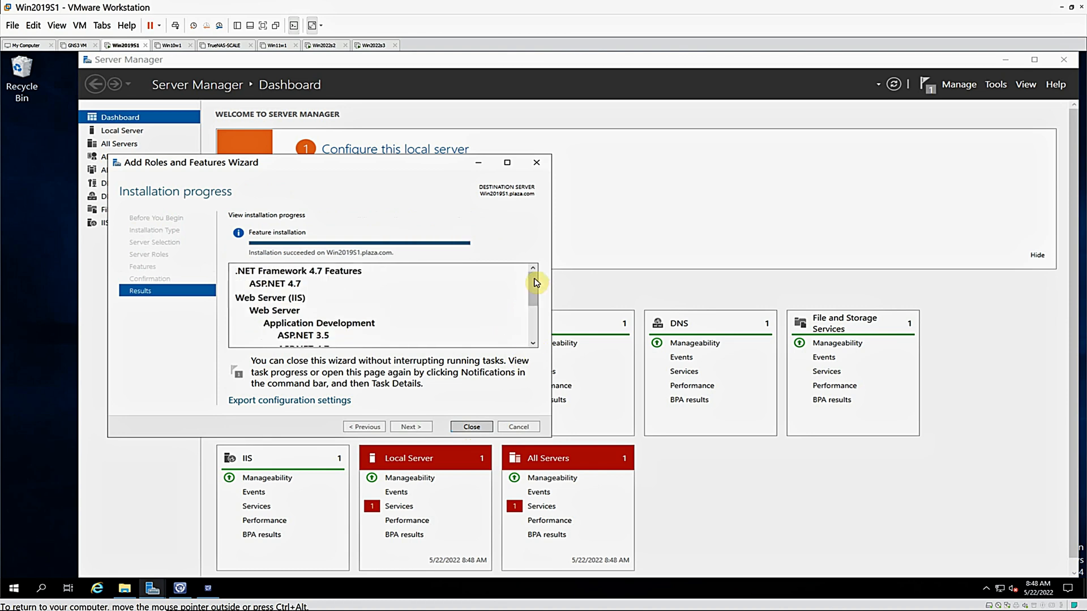
click(471, 427)
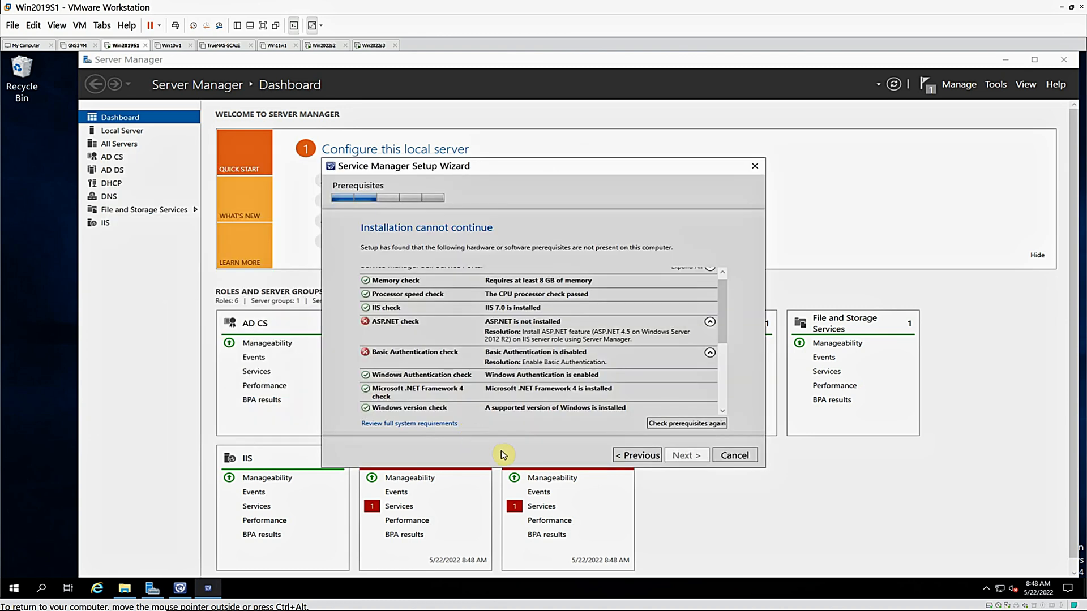
Rerun the Self Service Portal prerequisites check in the Service Manager Setup Wizard and review the HTTP Activation resolution
click(677, 428)
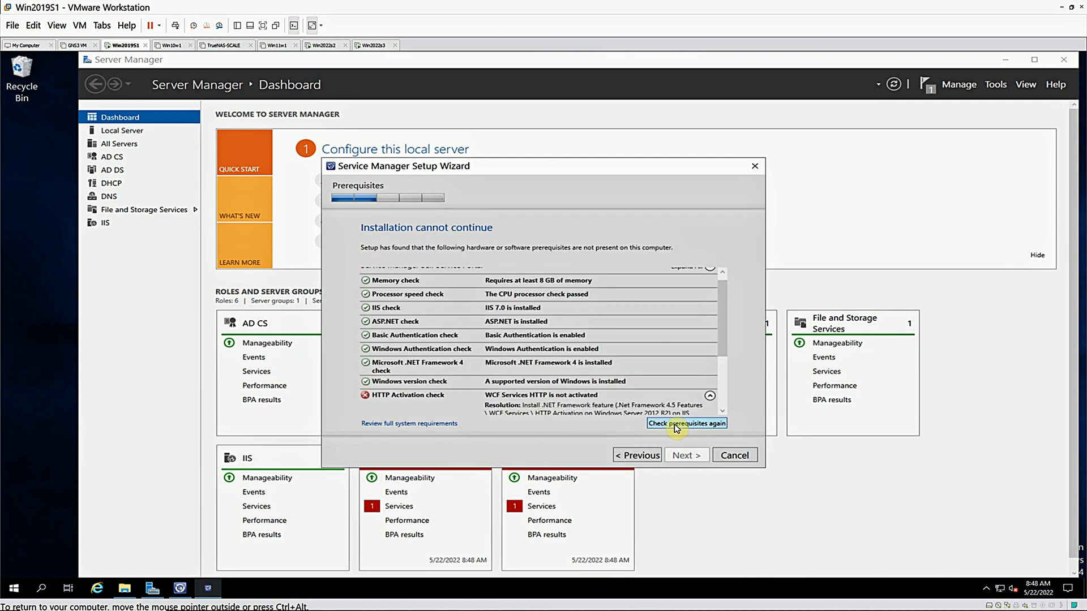
scroll(723, 411, down, 3)
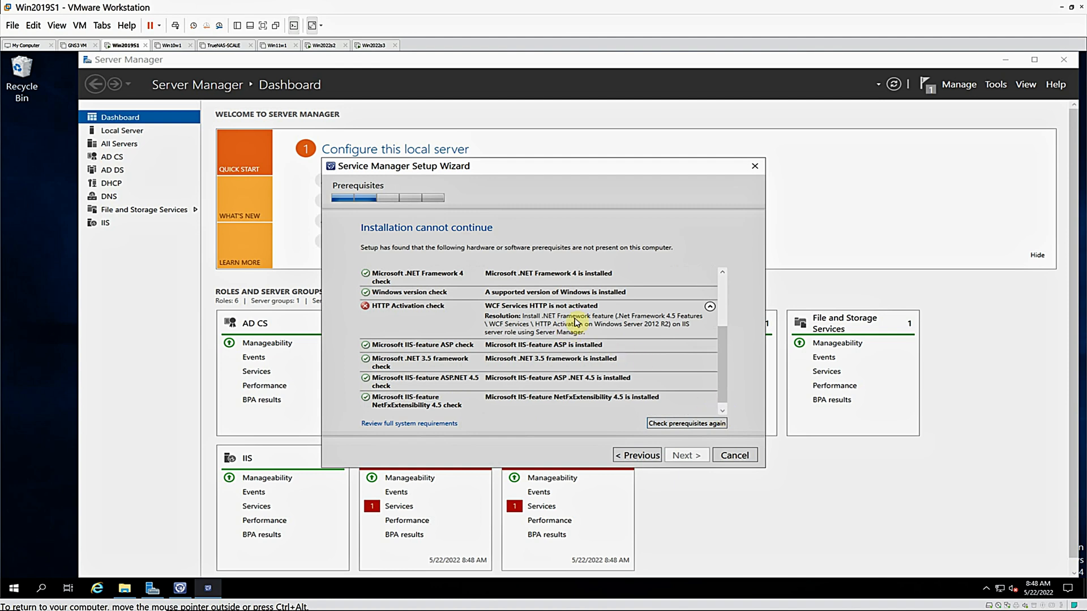
In Server Manager, start adding roles and features to Win2019S1.plaza.com again and proceed to the features selection
click(955, 87)
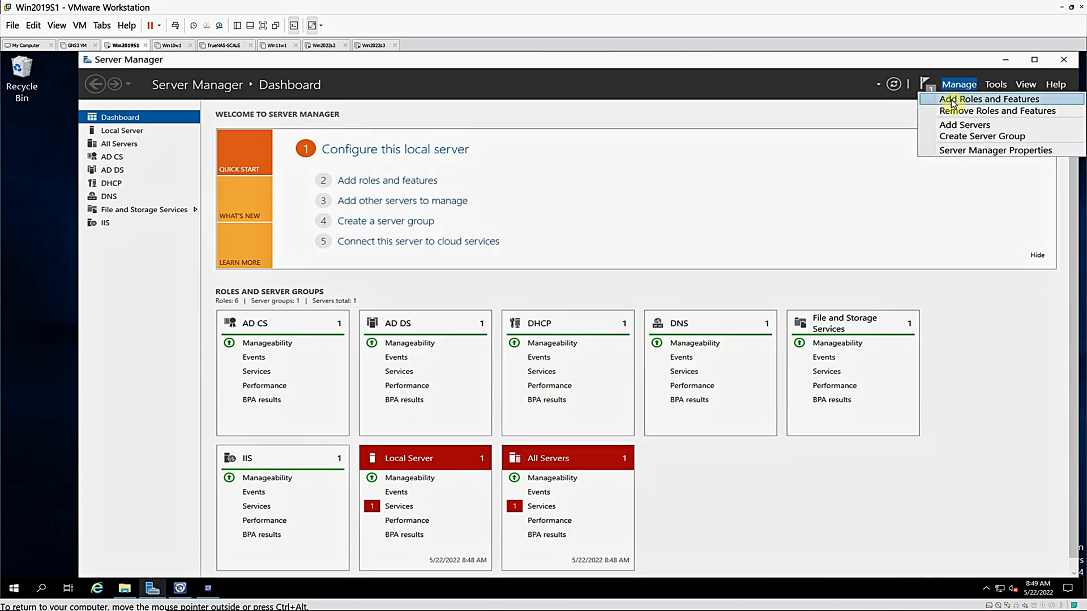
click(955, 100)
click(336, 354)
click(335, 354)
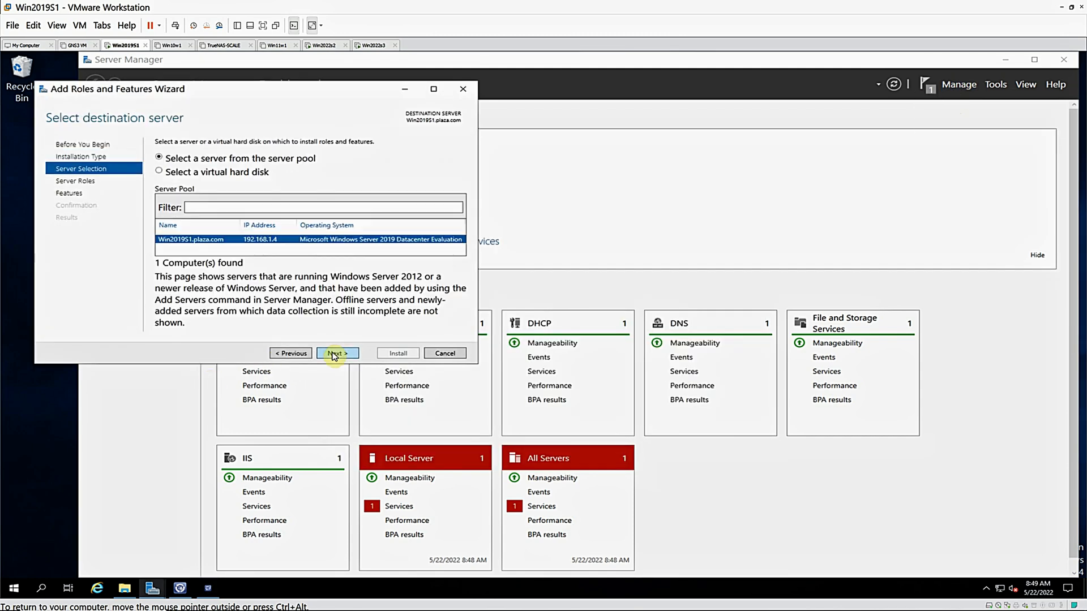
click(335, 354)
click(335, 354)
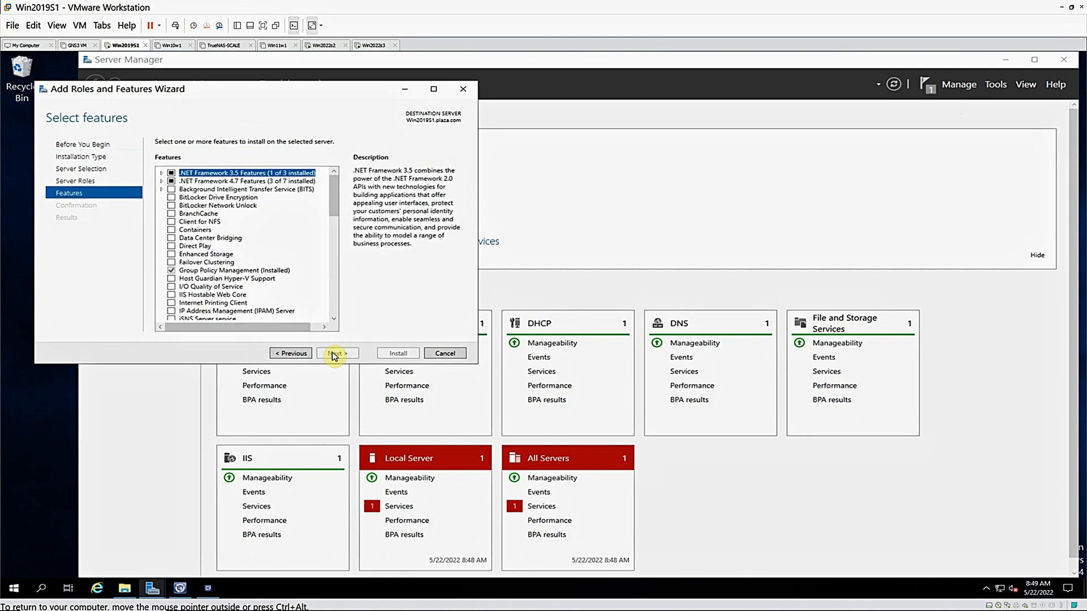
Select HTTP Activation under .NET Framework 3.5 Features with its required features, and under WCF Services of .NET Framework 4.7 Features
click(161, 173)
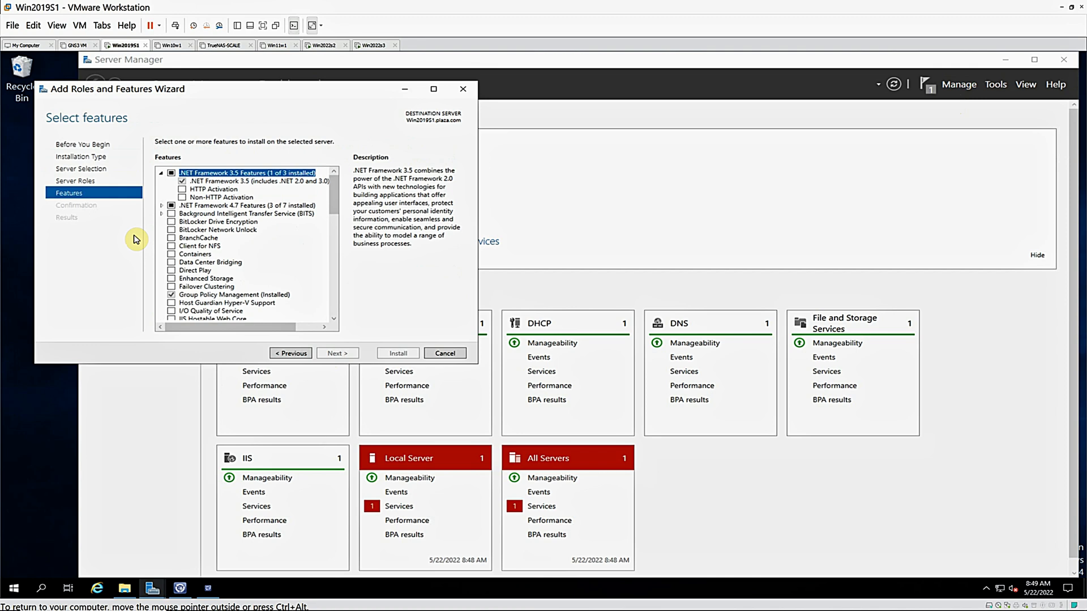
click(182, 189)
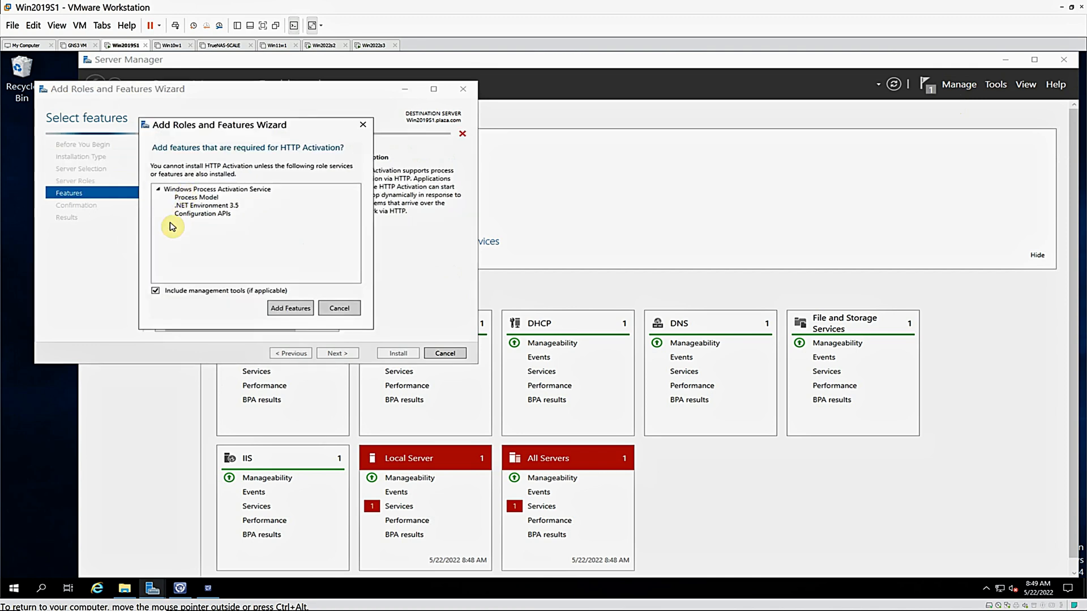
click(290, 310)
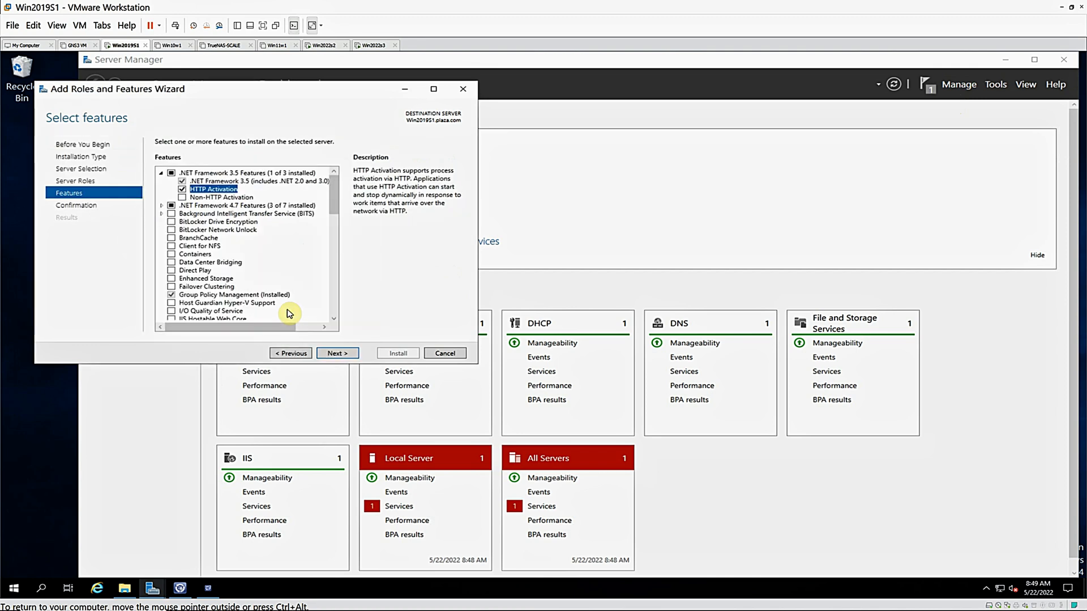
click(162, 207)
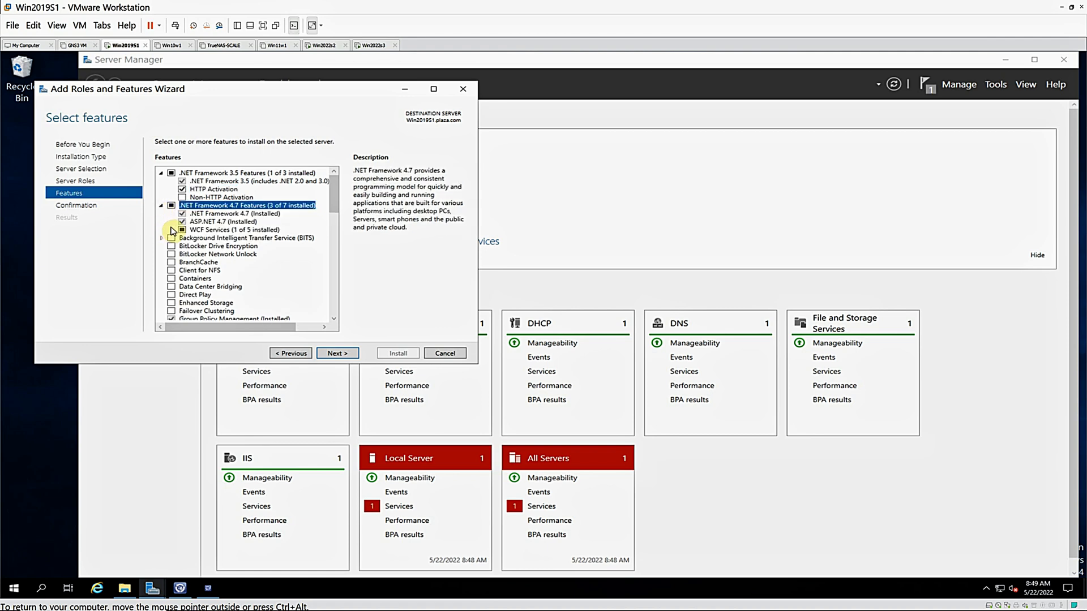
click(172, 231)
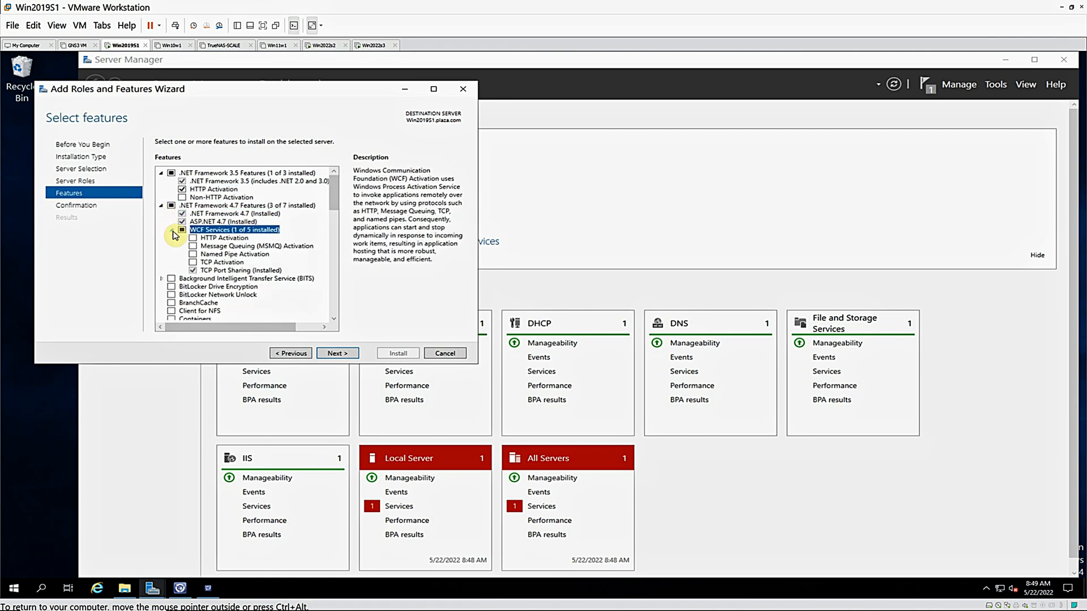
click(193, 239)
Install the selected HTTP Activation features, close the wizard and check the installation notifications
click(334, 353)
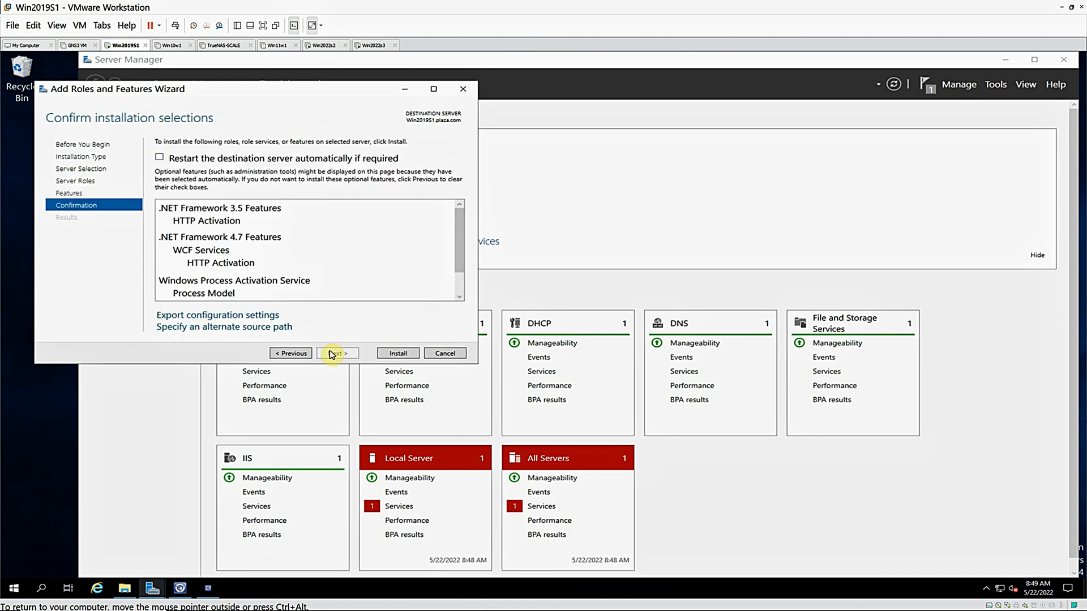
click(396, 355)
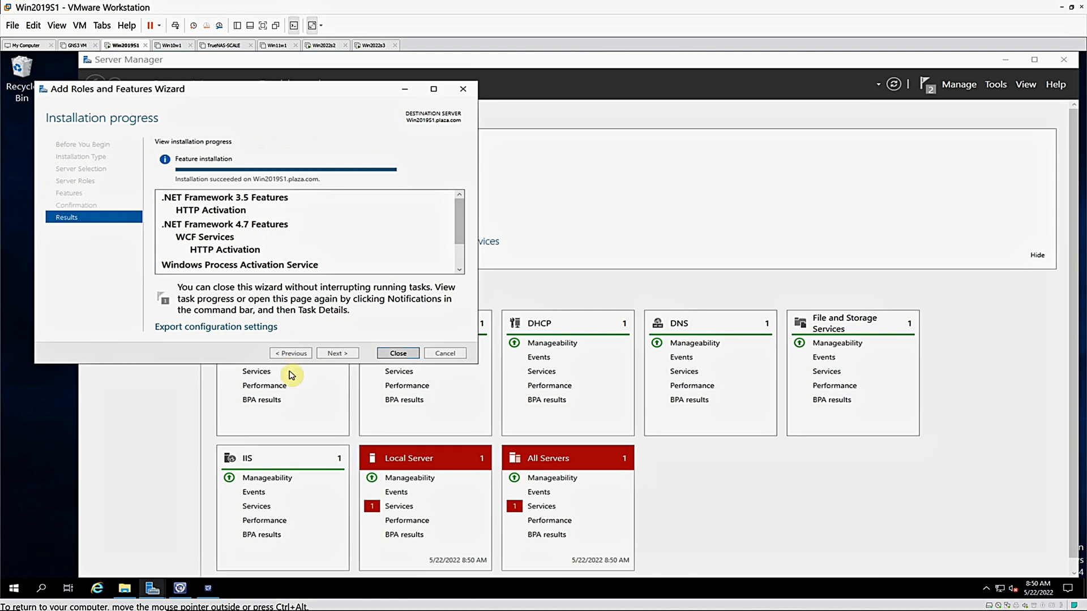
click(389, 355)
click(927, 85)
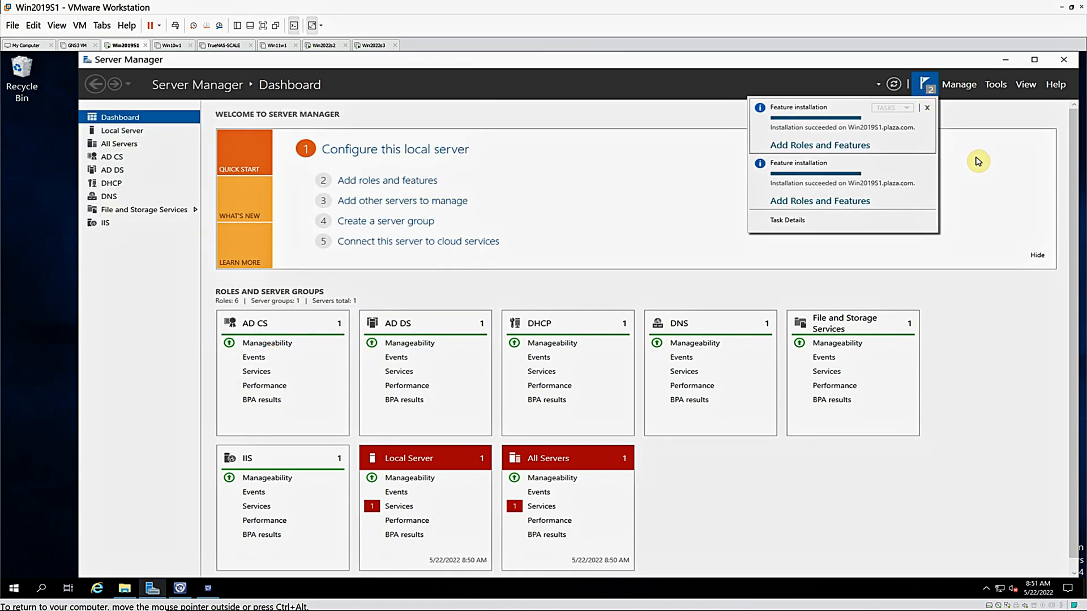
click(962, 212)
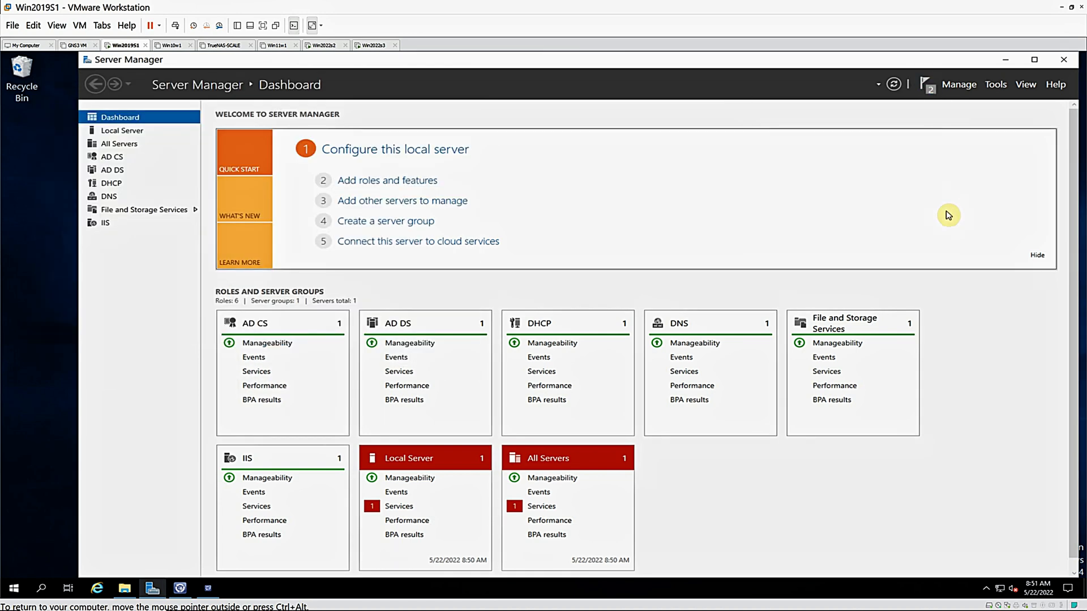
Return to the Service Manager Setup Wizard, recheck the prerequisites and review all the Self Service Portal check results
mouse_move(257, 593)
click(208, 588)
click(675, 428)
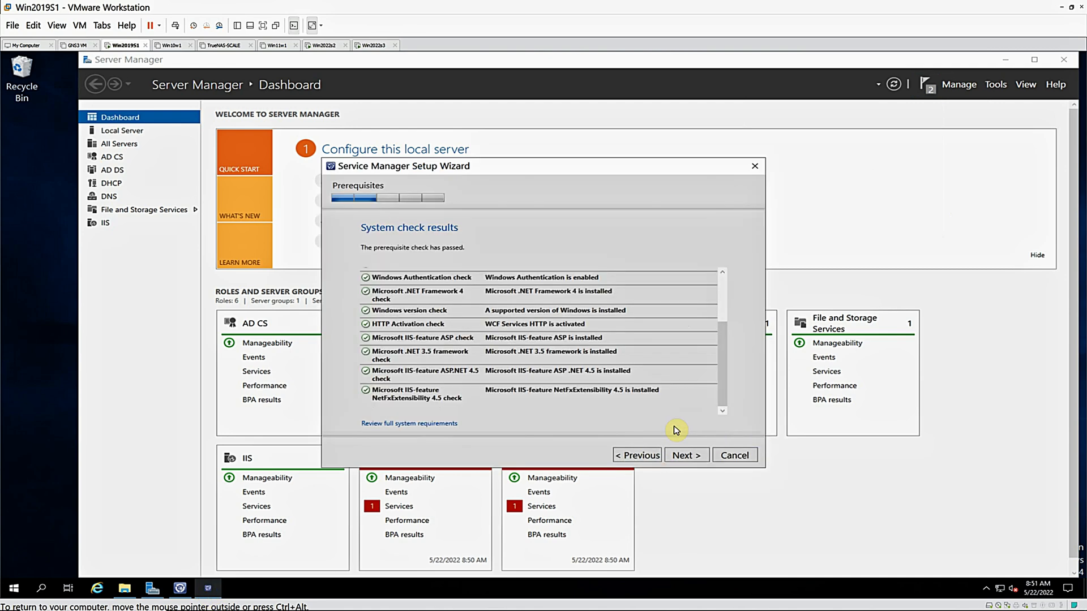
scroll(727, 292, up, 3)
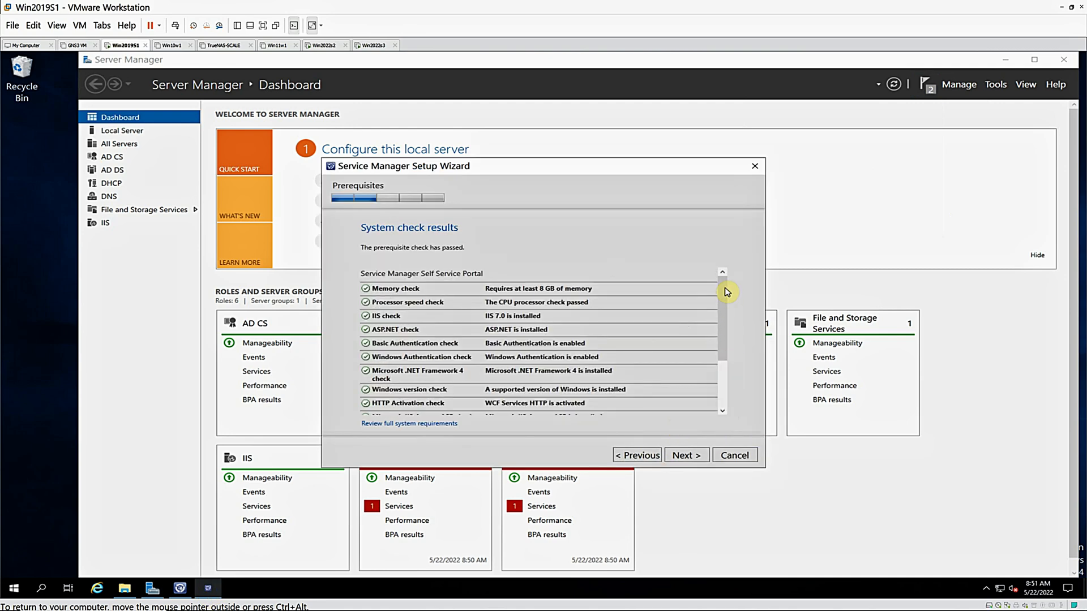
scroll(723, 407, down, 3)
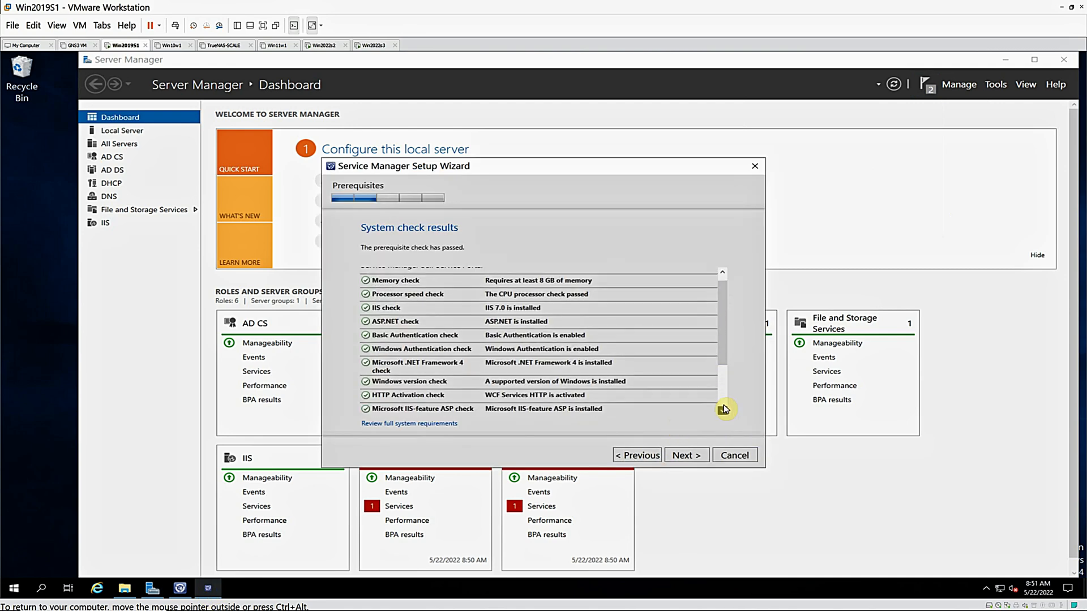
Configure the Self Service Portal server with Win2019S1.plaza.com as its SSL certificate and proceed to the portal account page
click(684, 457)
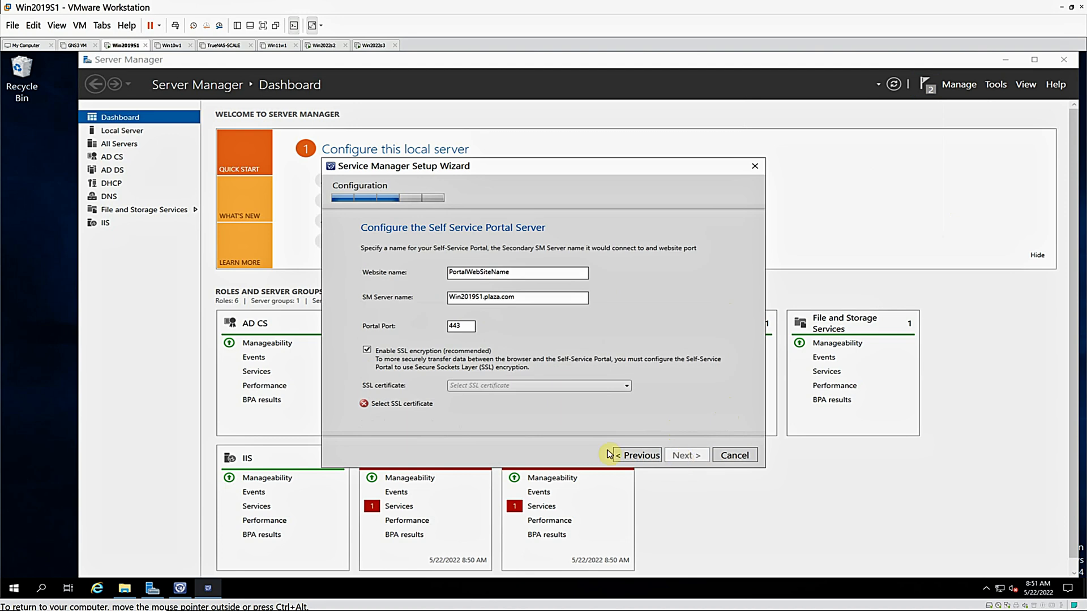
click(626, 387)
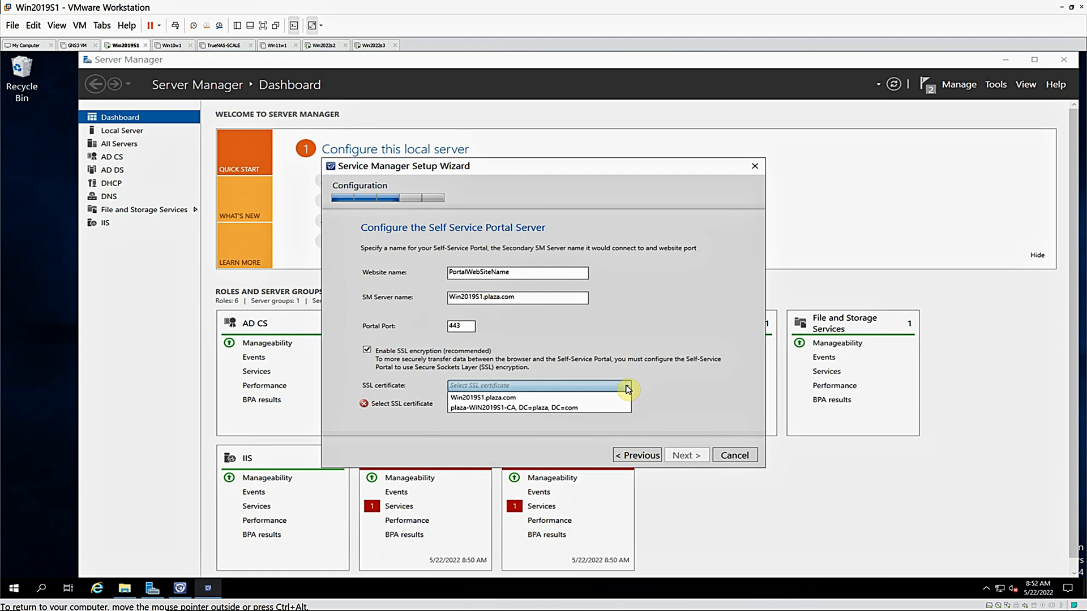
click(525, 400)
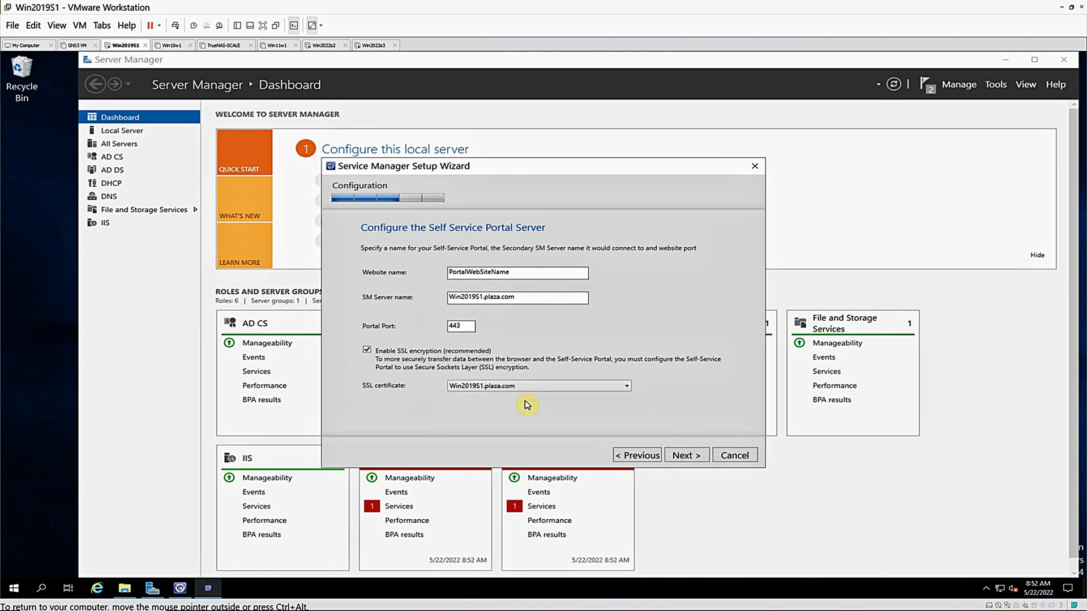
click(683, 458)
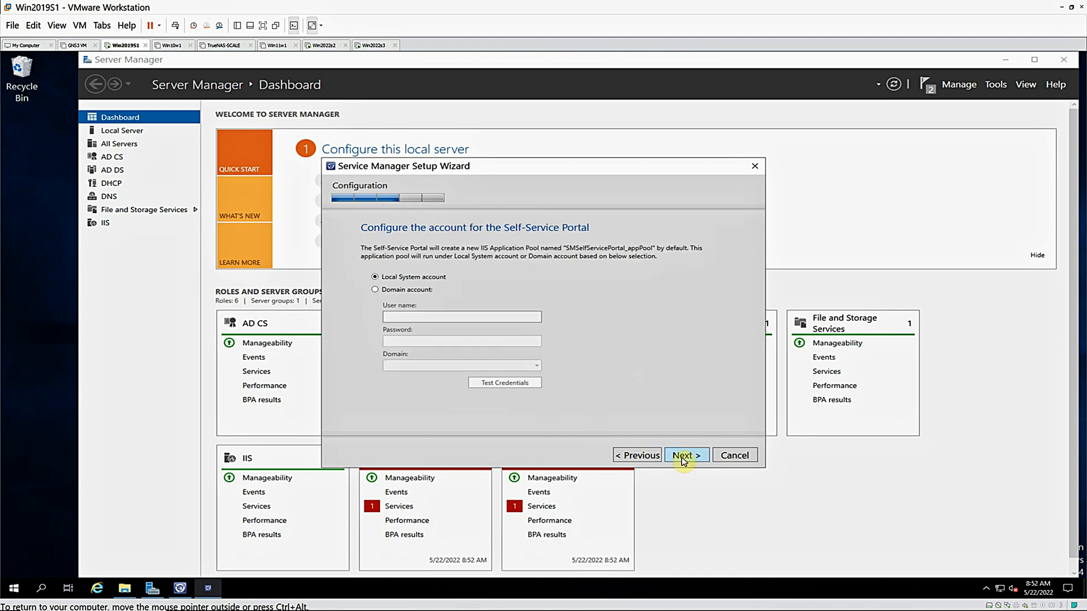
Set the portal to run under the domain account administrator in the PLAZA domain, enter the account password and test the credentials
click(375, 290)
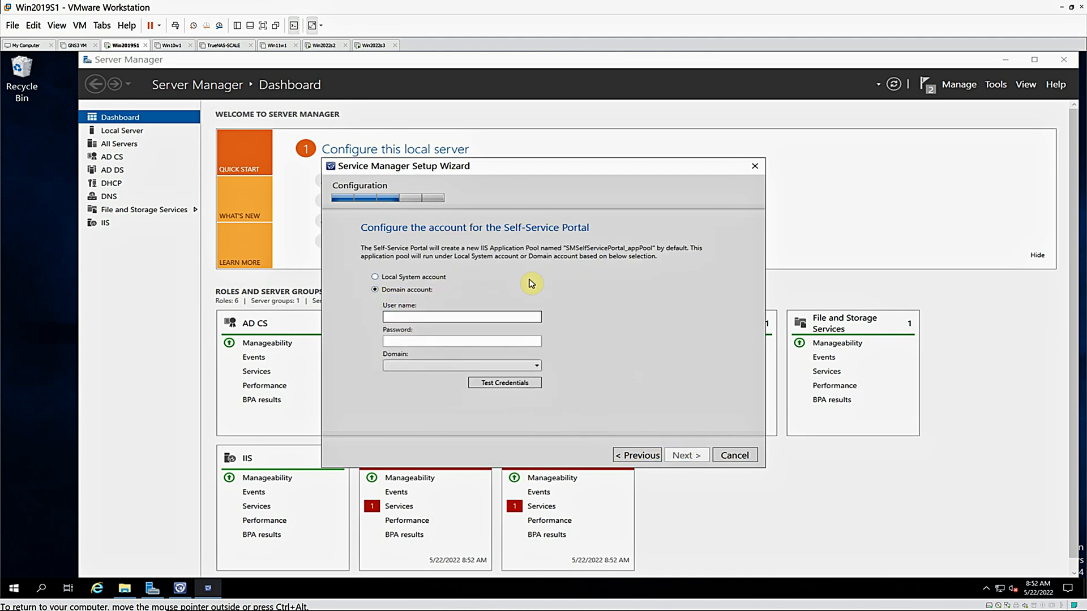
click(474, 321)
text(administrator)
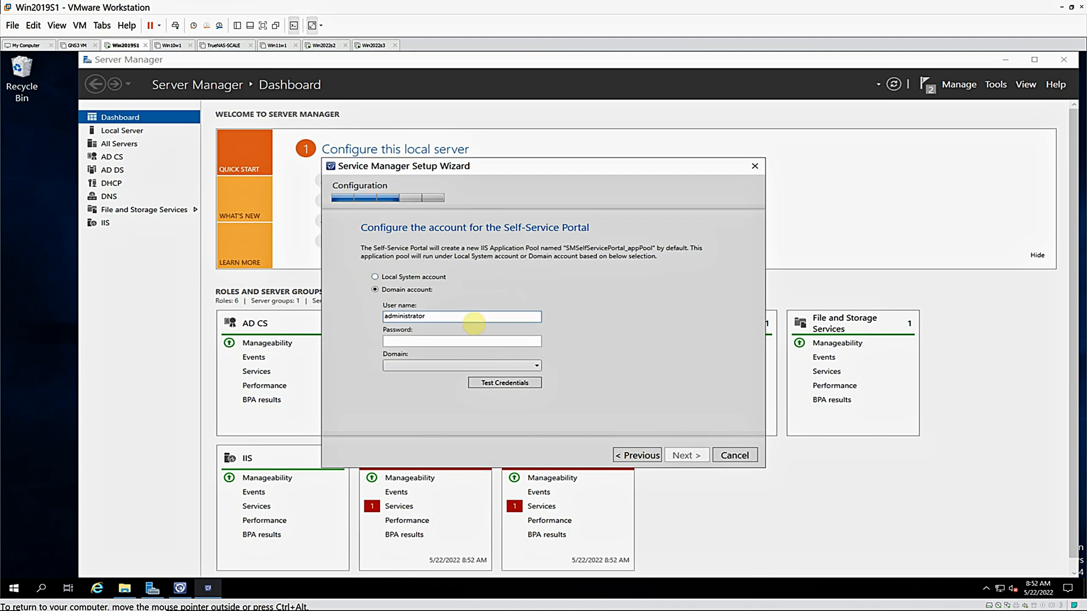
key(Tab)
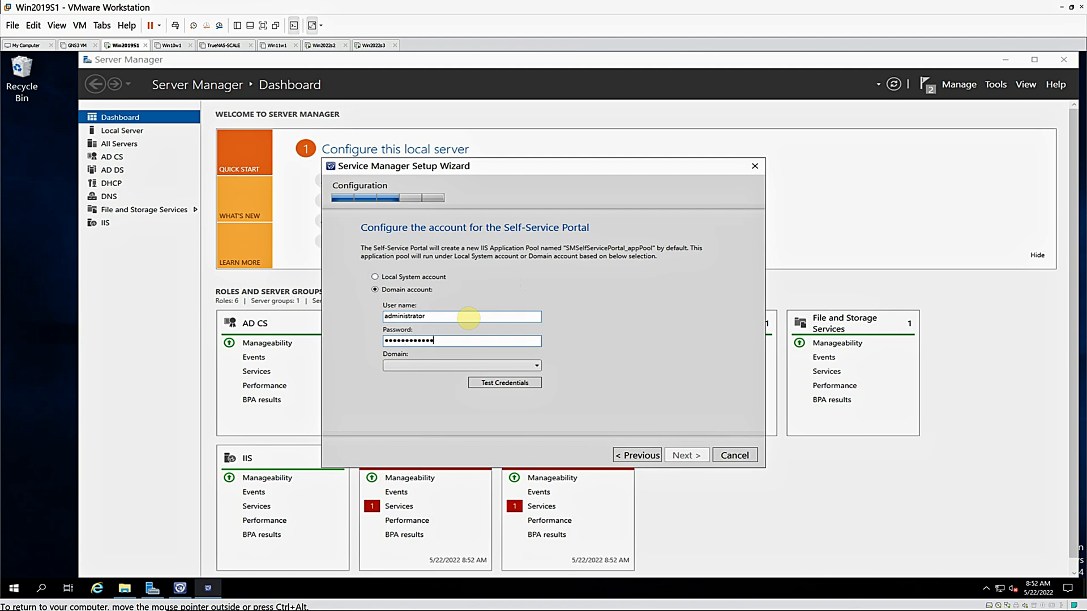
key(Tab)
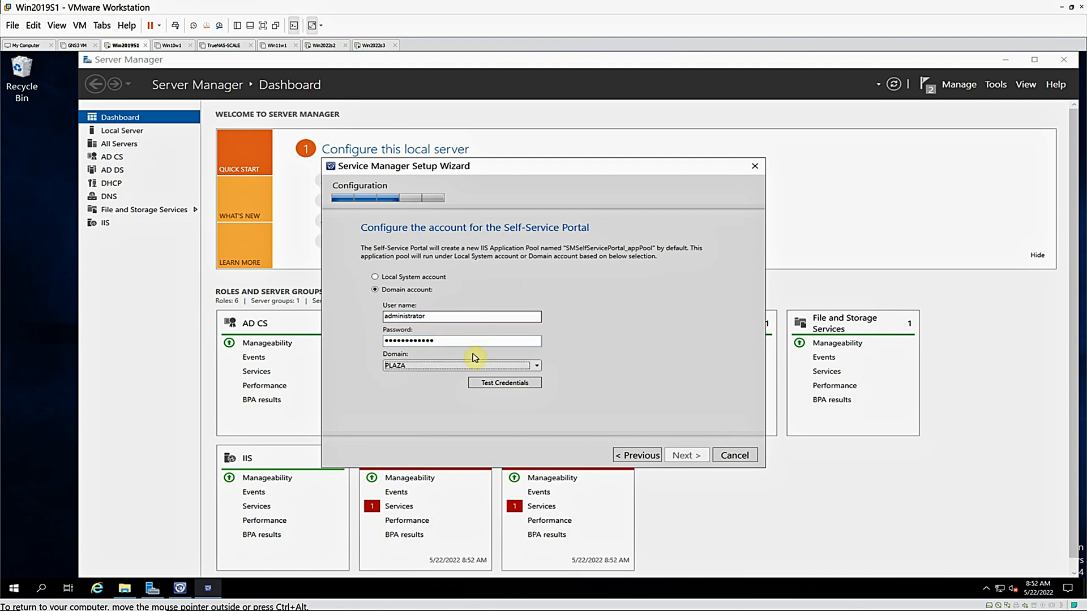
click(505, 384)
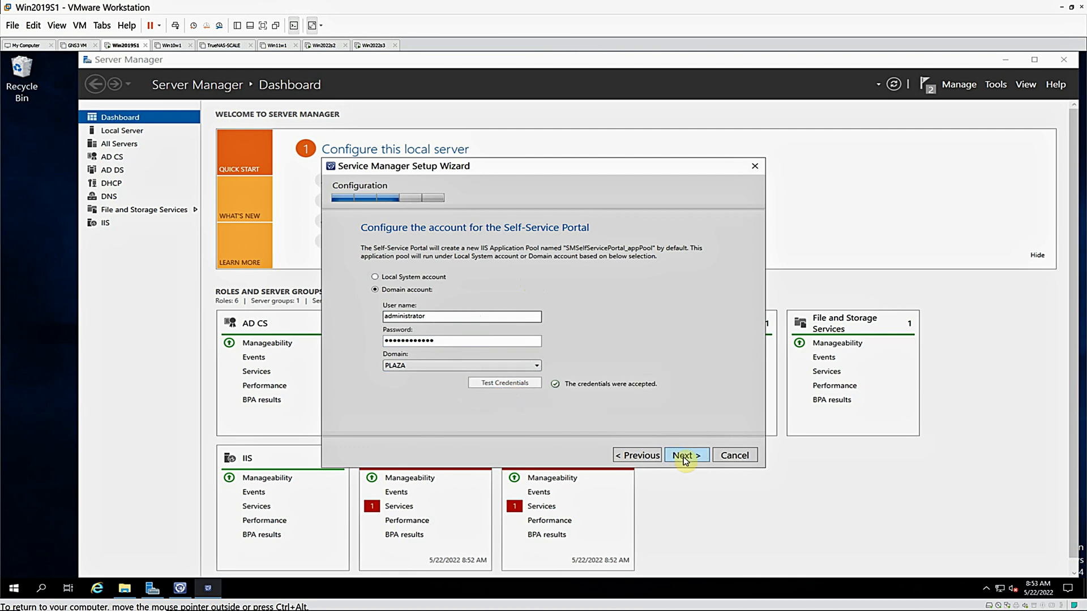
Proceed to the installation summary, install the Self Service Portal and close the setup wizard
click(685, 456)
click(685, 456)
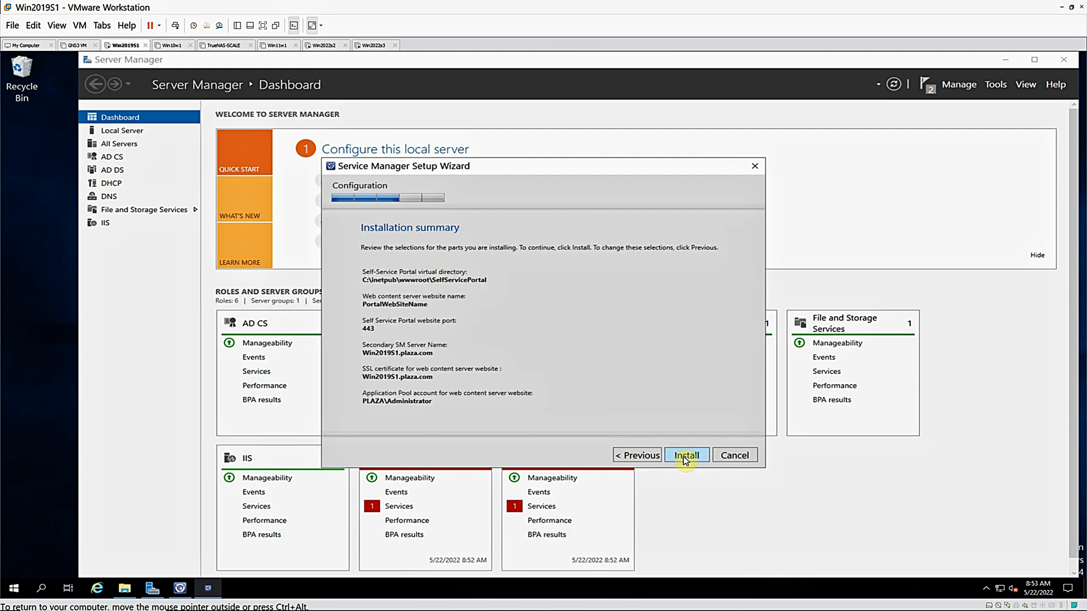
click(684, 458)
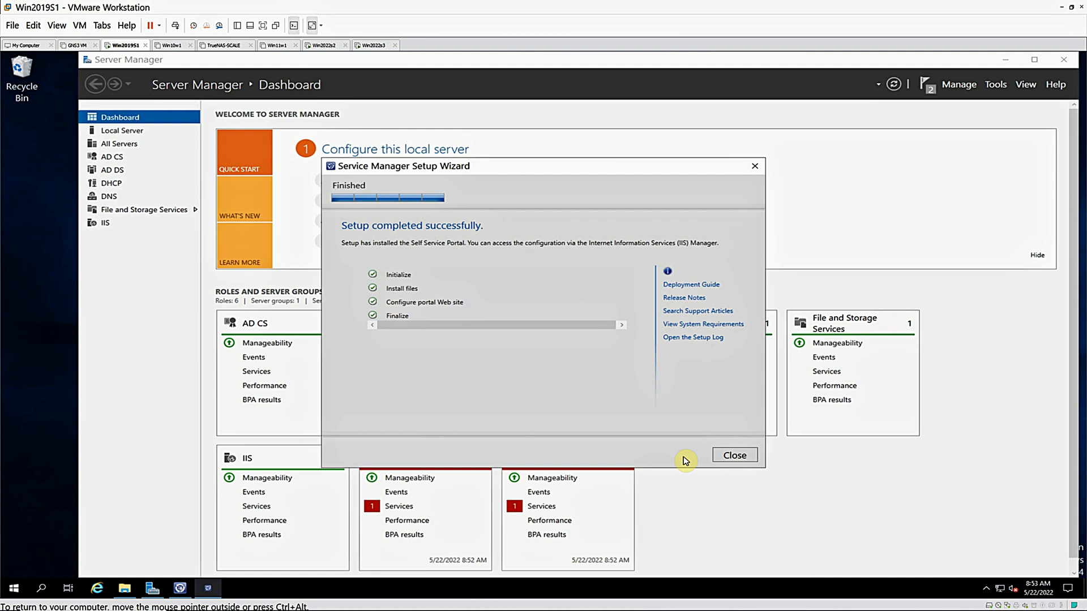
click(735, 459)
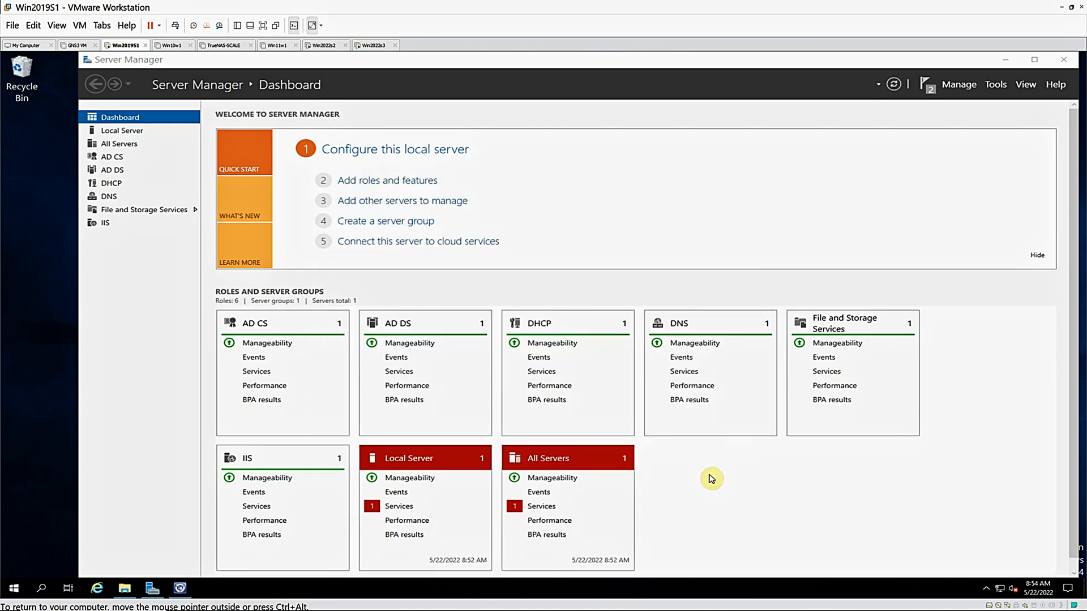
Start the stopped Downloaded Maps Manager service from the Local Server services details, and check the Server Manager notifications
click(397, 508)
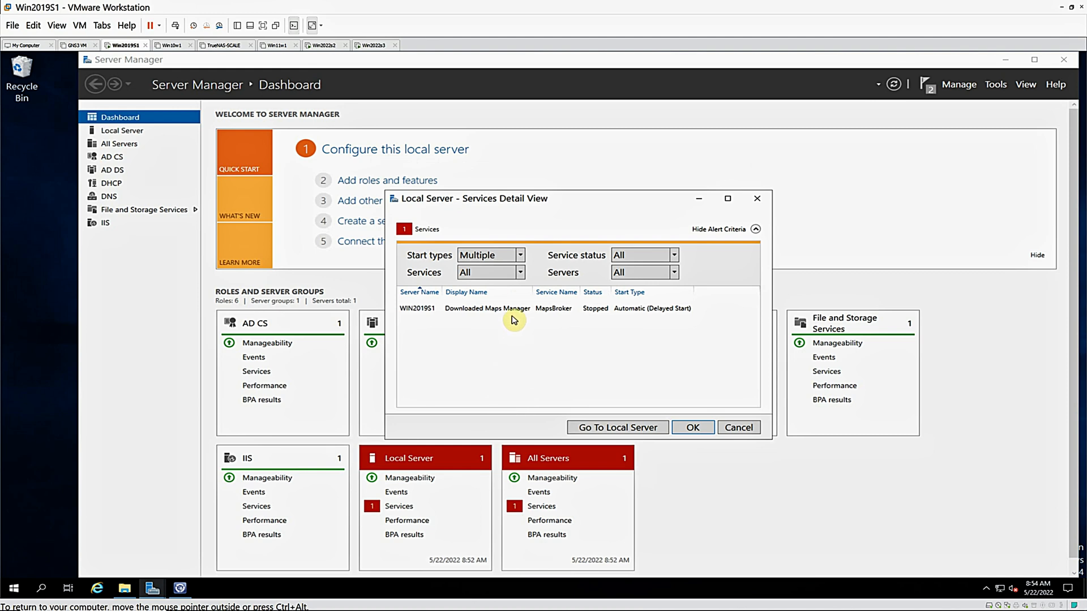
right_click(515, 310)
click(566, 317)
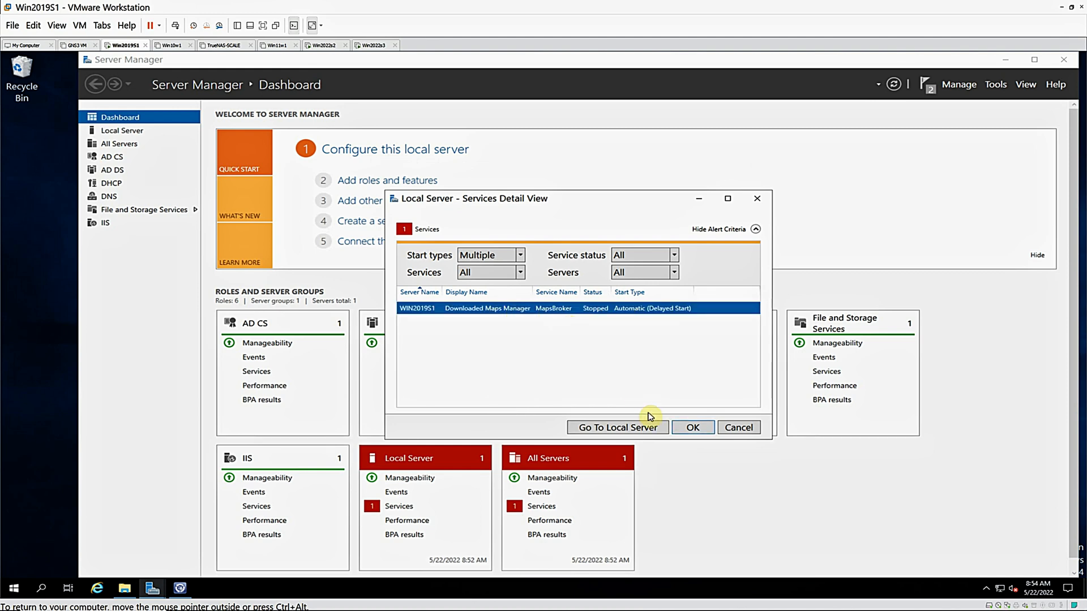
click(693, 427)
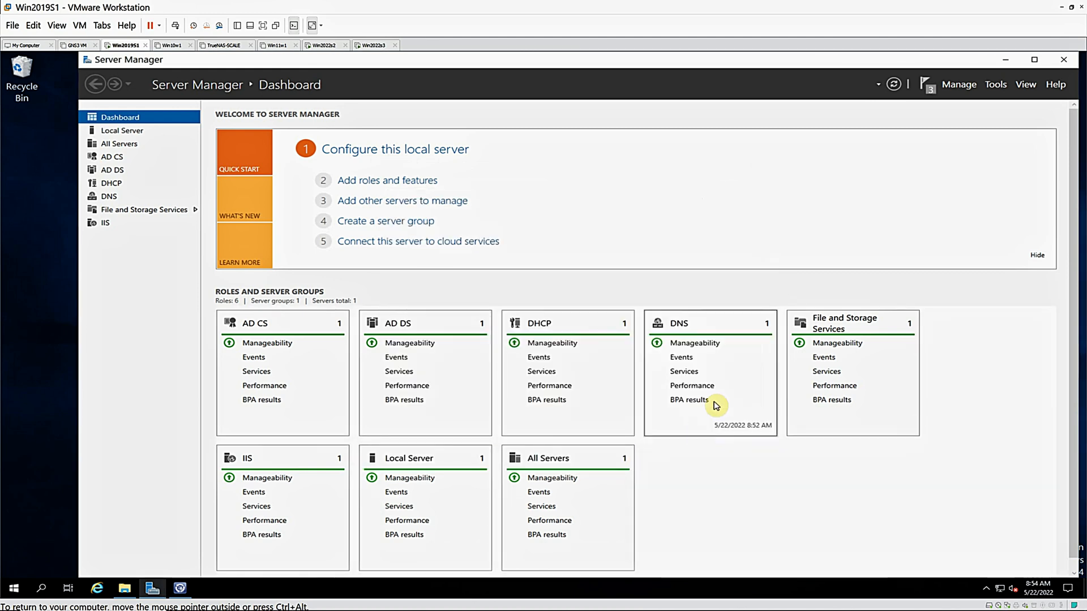
click(925, 84)
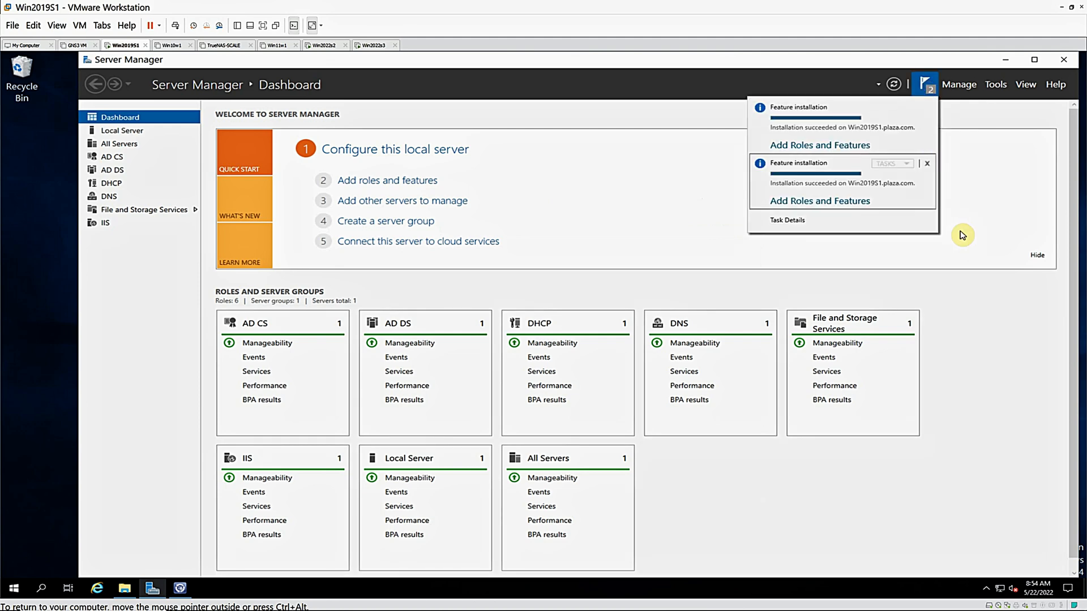
click(609, 200)
Switch to the Service Manager Console and examine the Announcements, Connectors, Deleted Items, Management Packs and Notifications areas of Administration
click(179, 589)
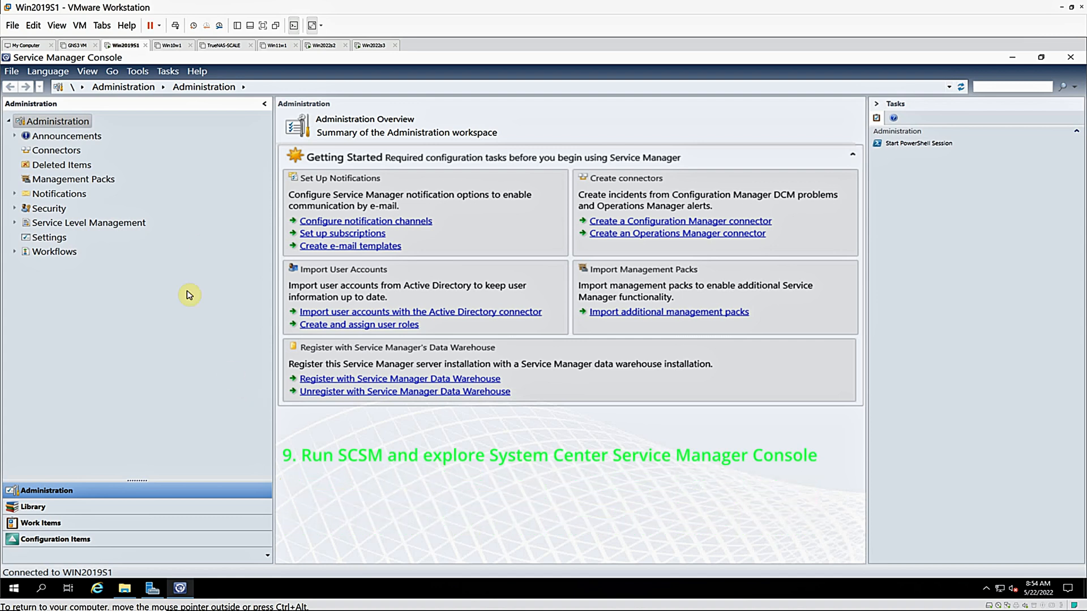
click(67, 138)
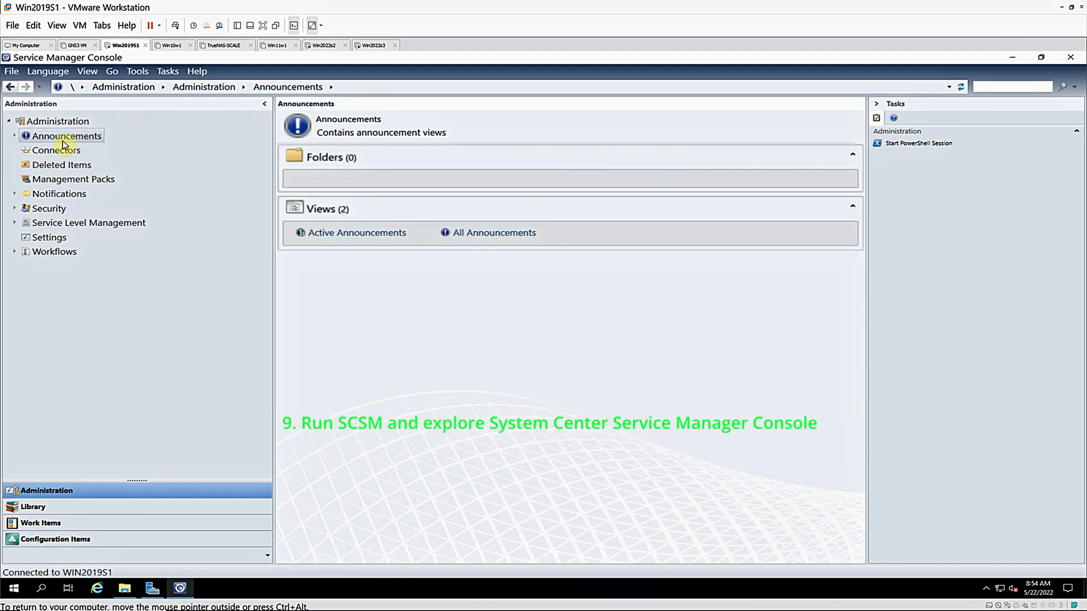
double_click(61, 138)
click(54, 149)
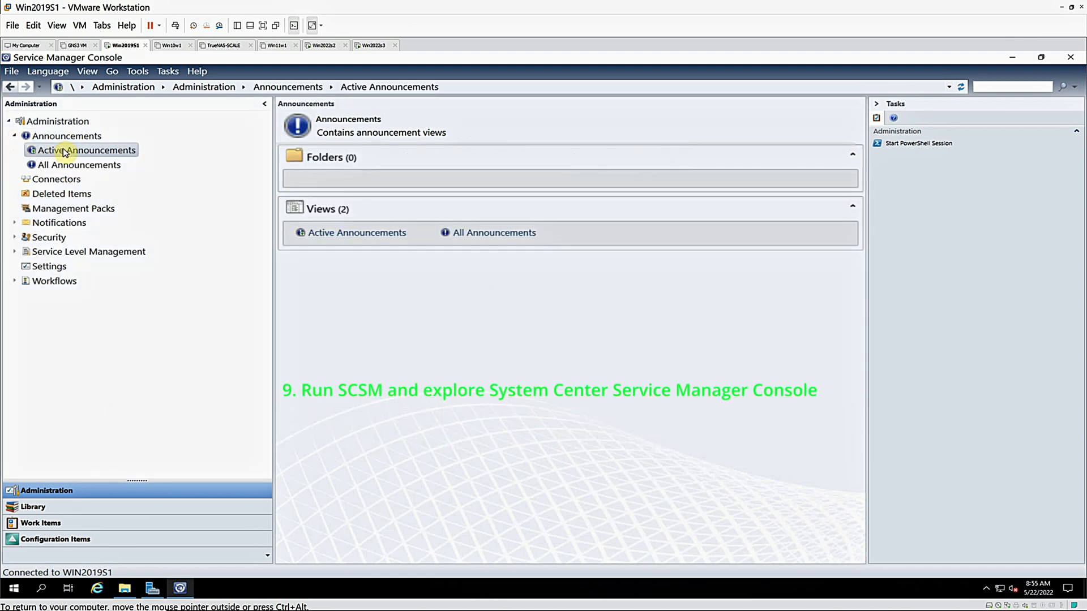
click(53, 165)
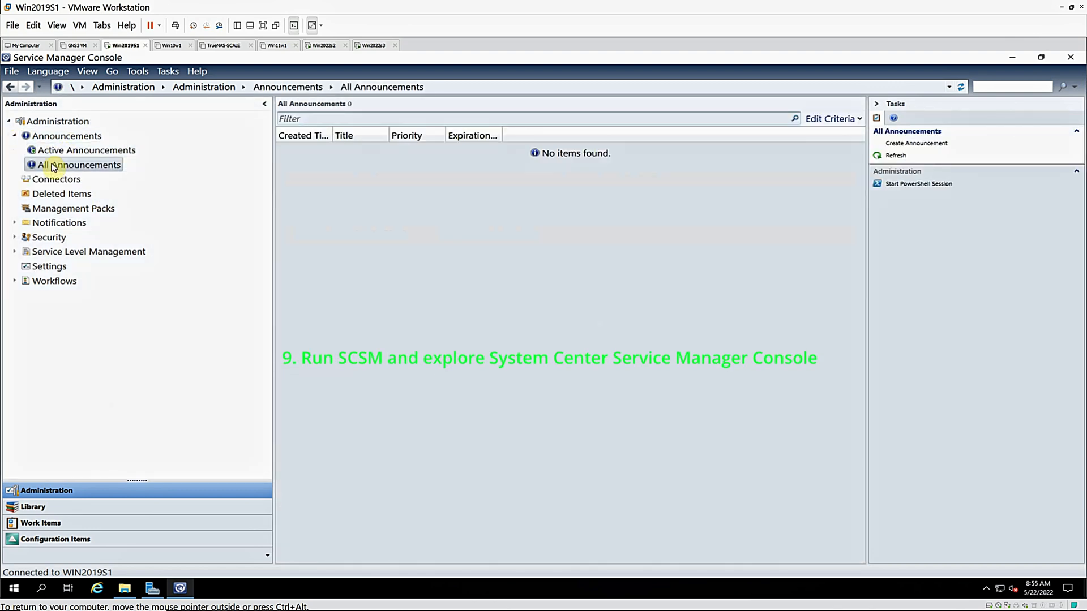
click(39, 179)
click(37, 194)
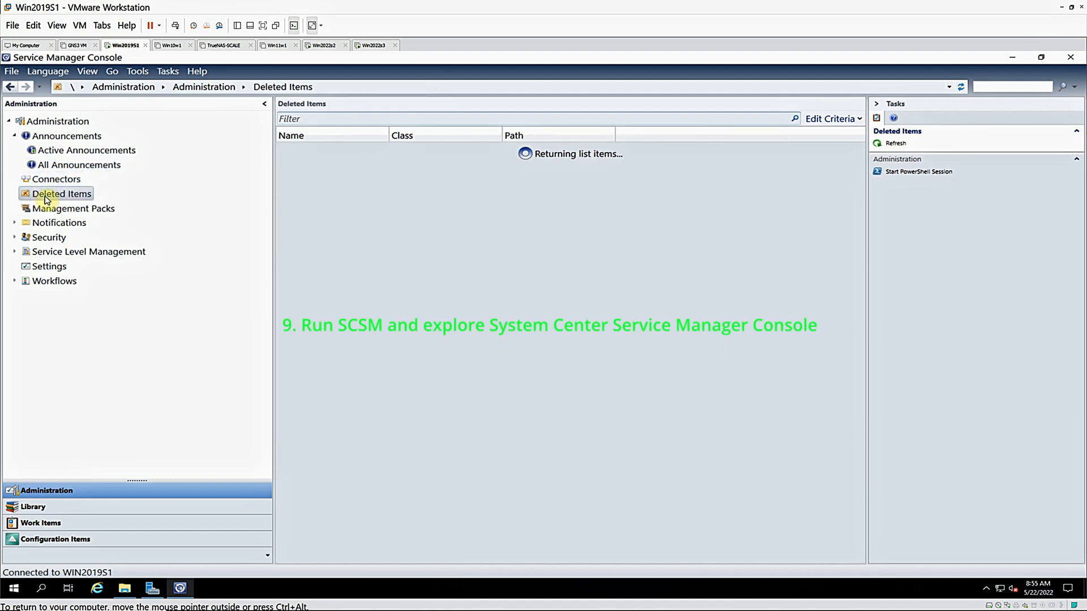
click(35, 210)
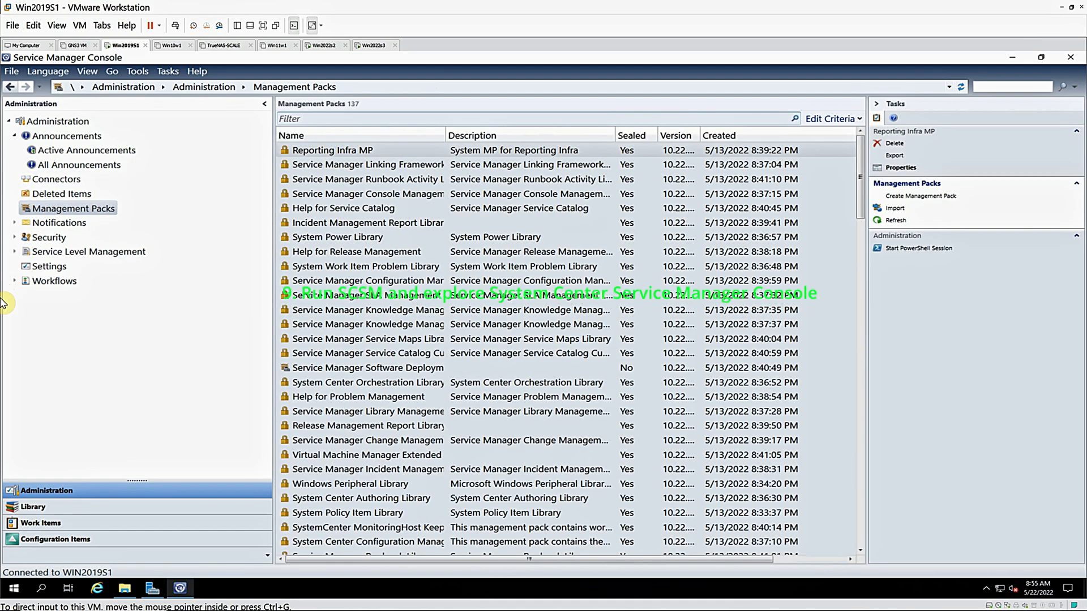
click(57, 222)
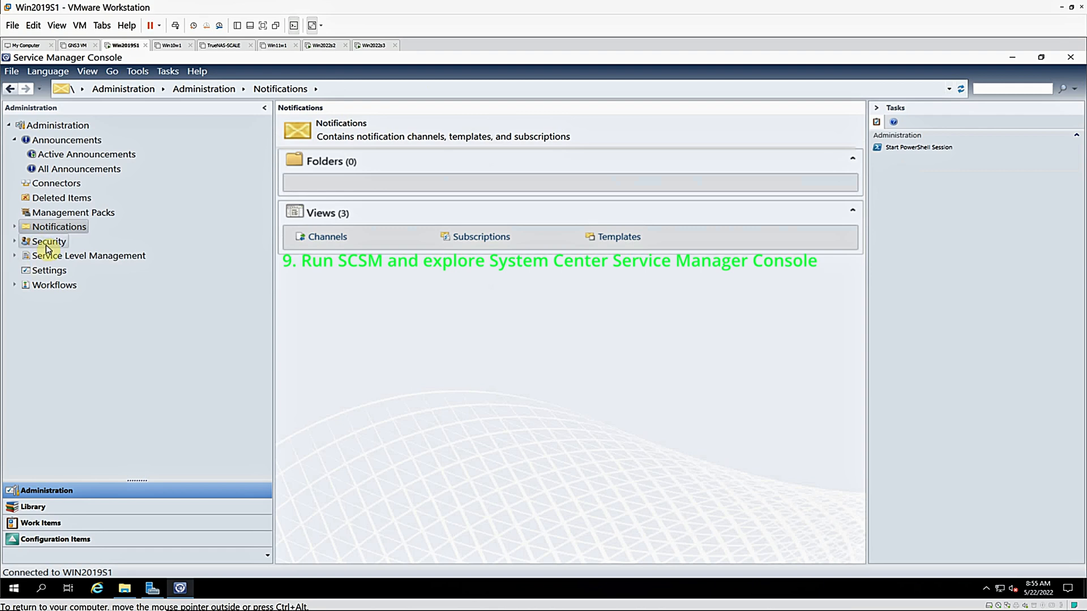
Examine the Run As Accounts and User Roles under Security, and the Calendar, Metric and Service Level Objectives under Service Level Management
click(49, 237)
click(15, 237)
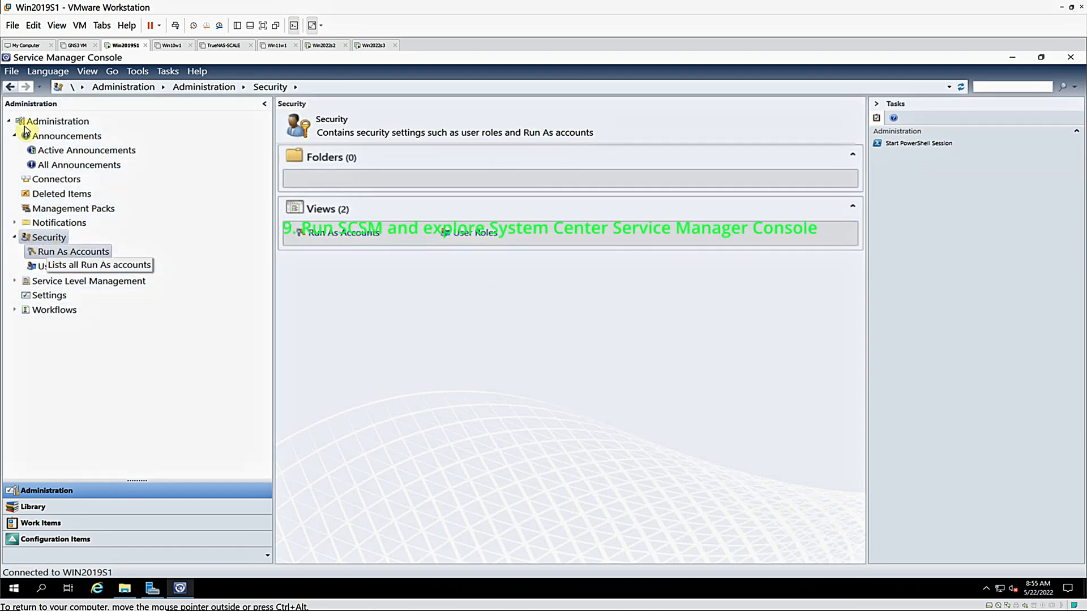
click(49, 252)
click(59, 266)
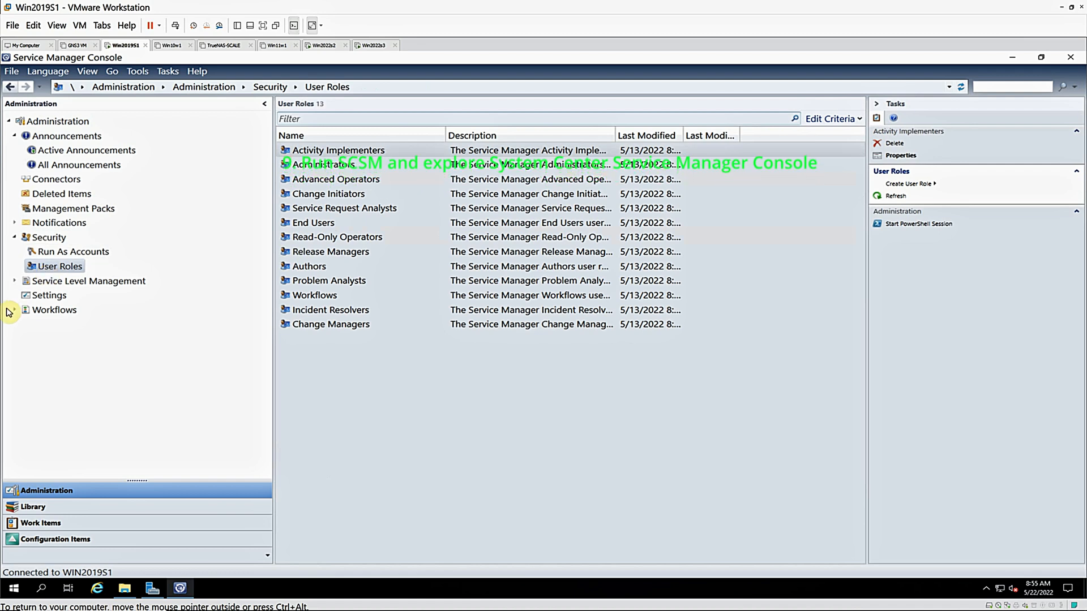
click(14, 281)
click(55, 295)
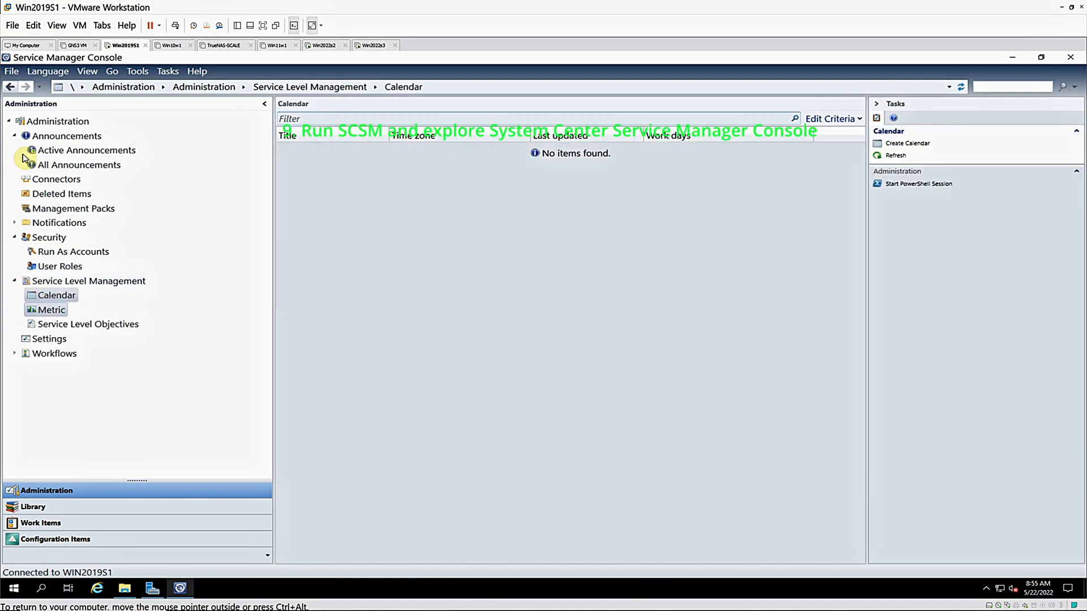
click(50, 309)
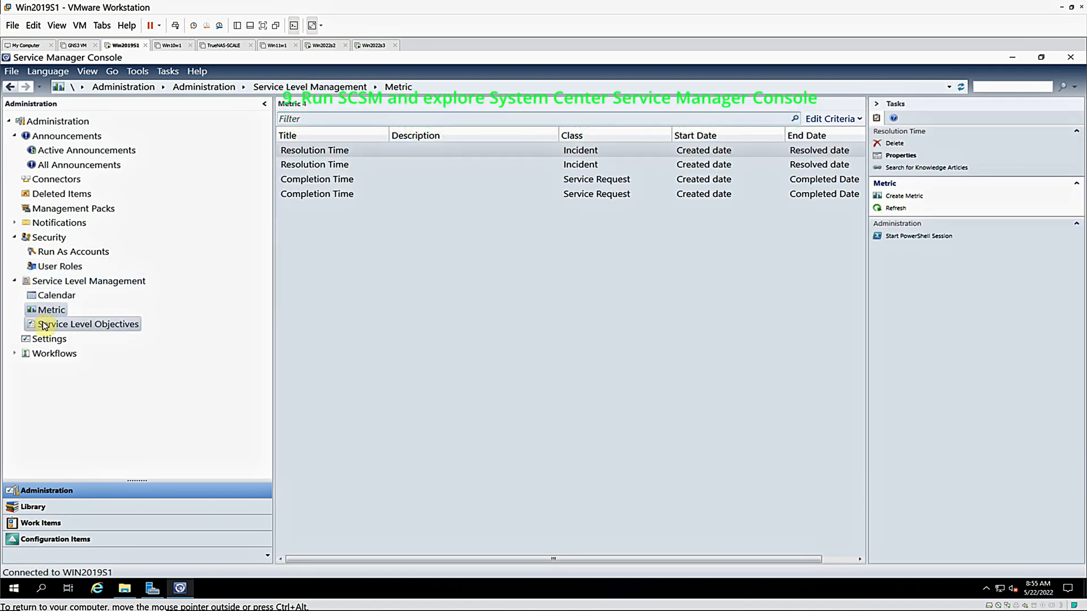
click(44, 325)
Examine the administration Settings and the Workflows configuration and status, and exit the Service Manager Console
click(23, 340)
click(14, 353)
click(62, 368)
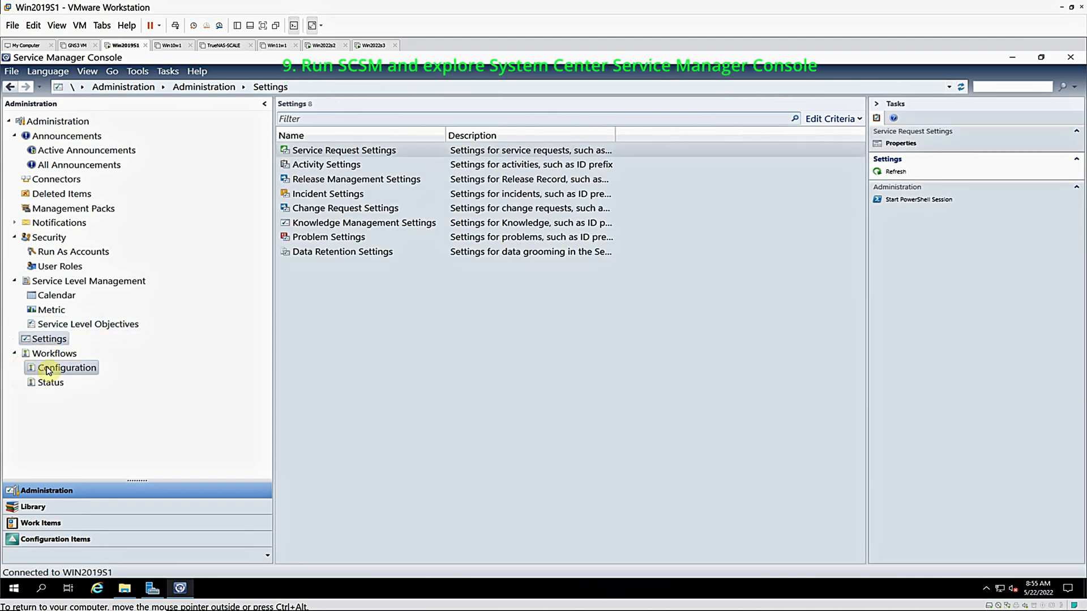
click(45, 383)
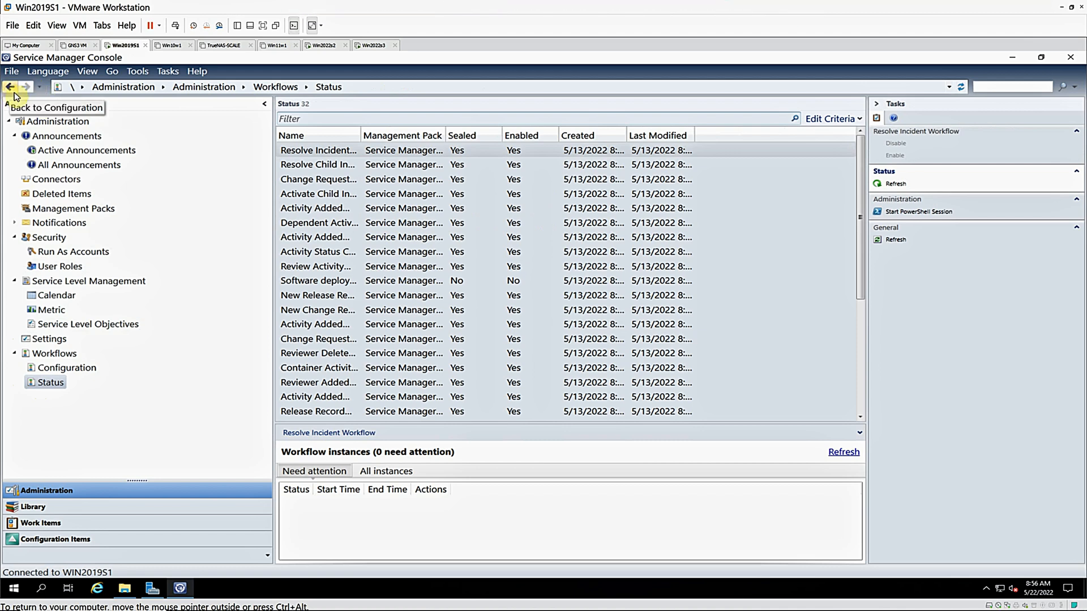
click(14, 72)
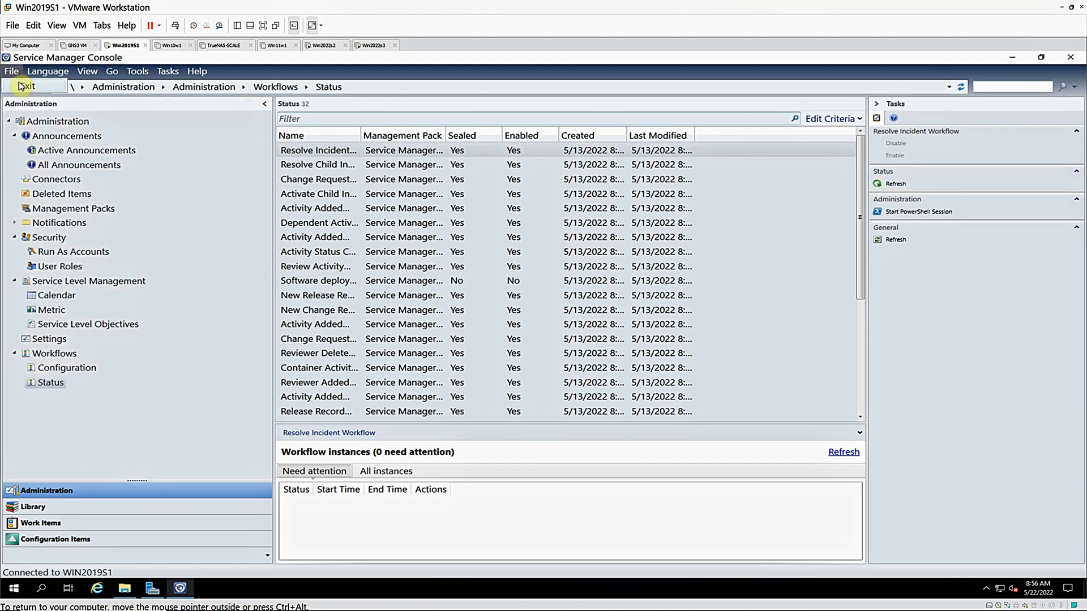
click(26, 88)
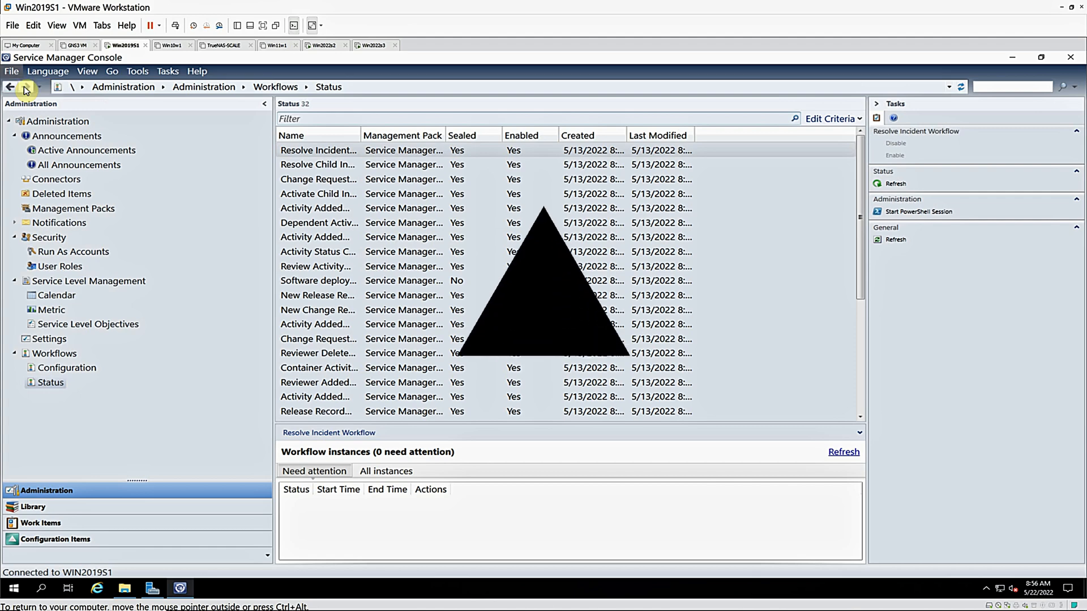